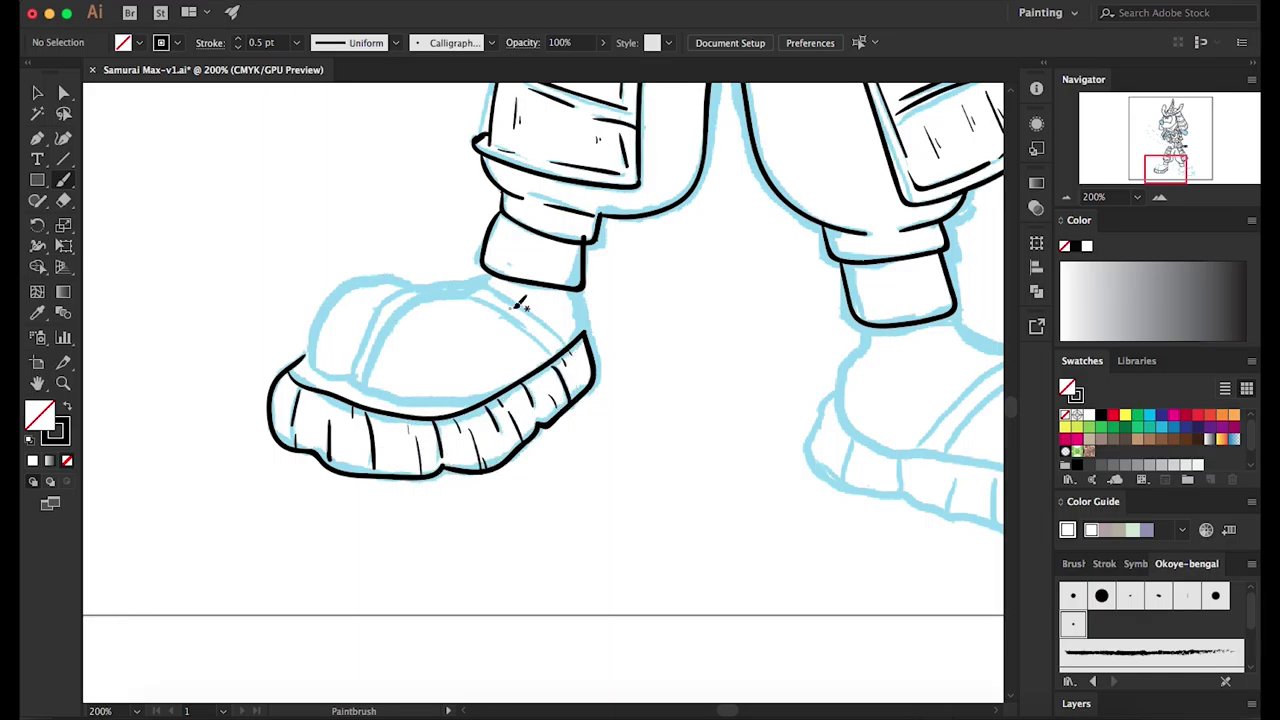
Ink the left boot's top outline, toe cap curves and right toe edge
{"action": "left_click_drag", "start_coordinate": [306, 378], "coordinate": [408, 288]}
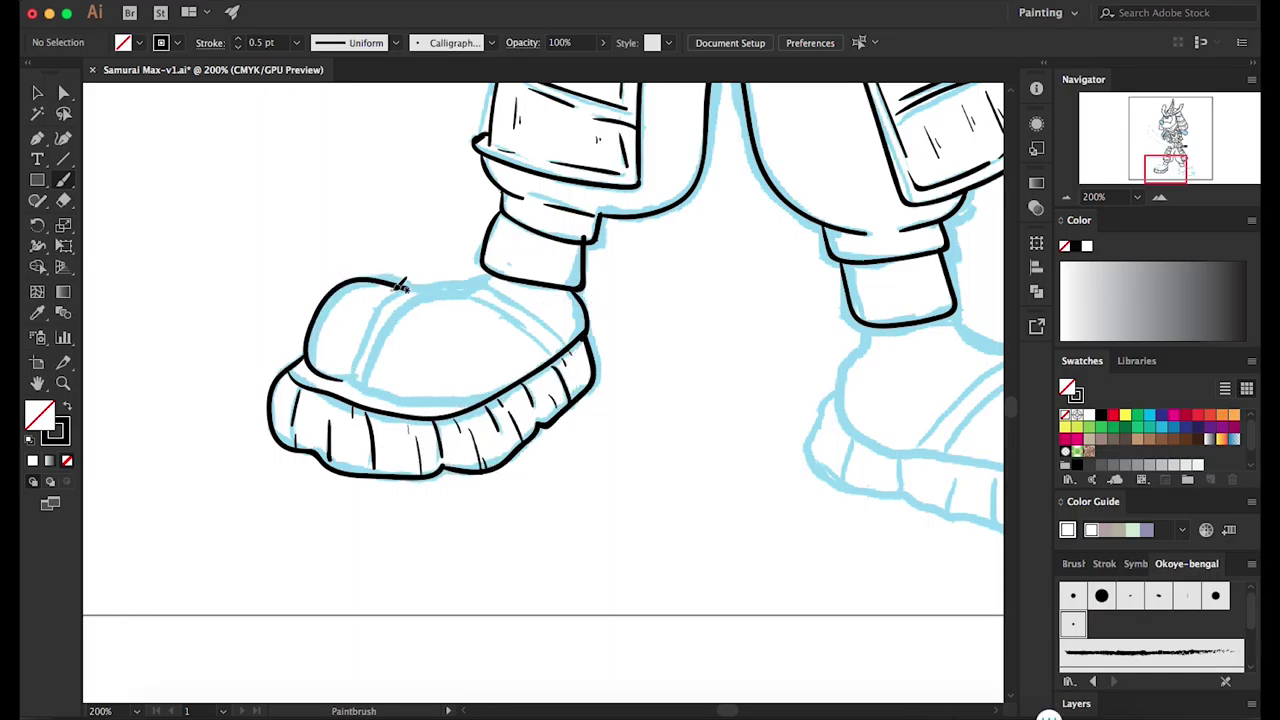
{"action": "mouse_move", "coordinate": [352, 379]}
{"action": "left_mouse_down"}
{"action": "mouse_move", "coordinate": [480, 290]}
{"action": "mouse_move", "coordinate": [430, 394]}
{"action": "mouse_move", "coordinate": [505, 385]}
{"action": "left_mouse_up"}
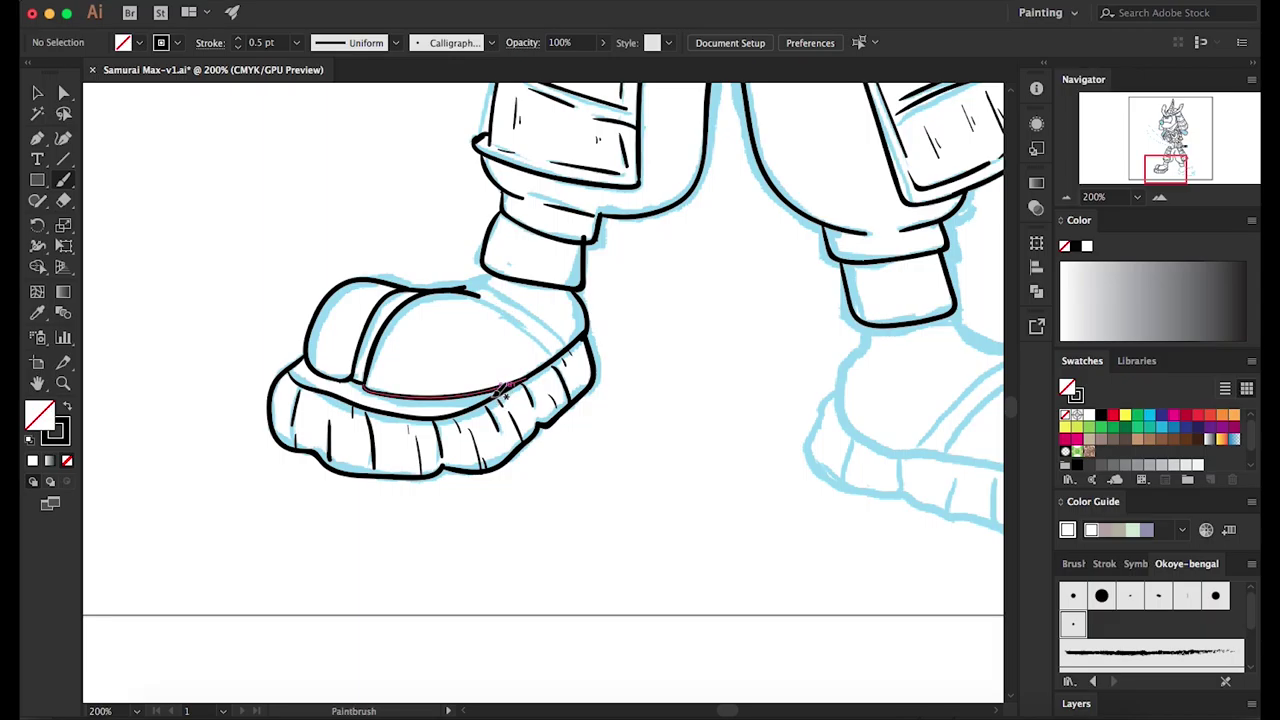
{"action": "left_click_drag", "start_coordinate": [466, 290], "coordinate": [571, 350]}
Trace the right sandal's foot side, strap and toe, redrawing a stray sole line
{"action": "mouse_move", "coordinate": [1165, 168]}
{"action": "left_mouse_down"}
{"action": "mouse_move", "coordinate": [1176, 146]}
{"action": "mouse_move", "coordinate": [1184, 170]}
{"action": "left_mouse_up"}
{"action": "left_click_drag", "start_coordinate": [480, 232], "coordinate": [540, 358]}
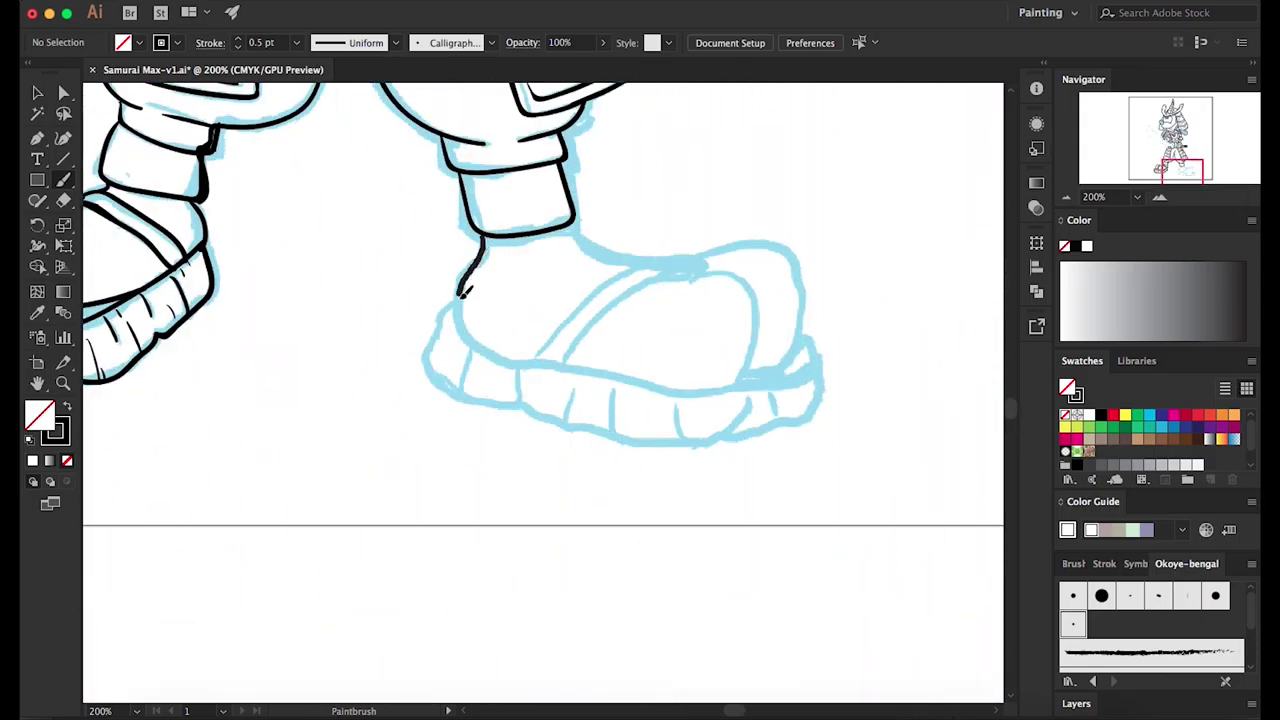
{"action": "mouse_move", "coordinate": [570, 228]}
{"action": "left_mouse_down"}
{"action": "mouse_move", "coordinate": [540, 358]}
{"action": "mouse_move", "coordinate": [660, 260]}
{"action": "mouse_move", "coordinate": [700, 272]}
{"action": "mouse_move", "coordinate": [745, 378]}
{"action": "left_mouse_up"}
{"action": "left_click_drag", "start_coordinate": [564, 366], "coordinate": [716, 397]}
{"action": "key", "text": "ctrl+z"}
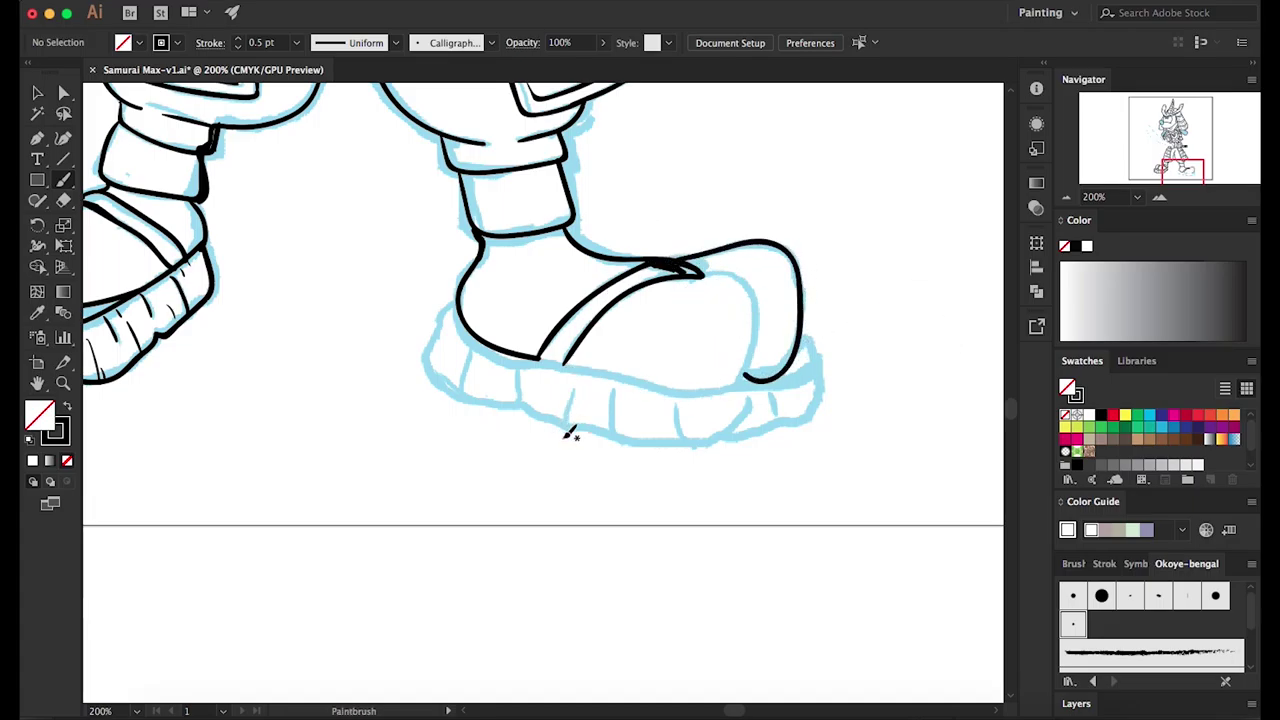
{"action": "left_click_drag", "start_coordinate": [563, 367], "coordinate": [700, 272]}
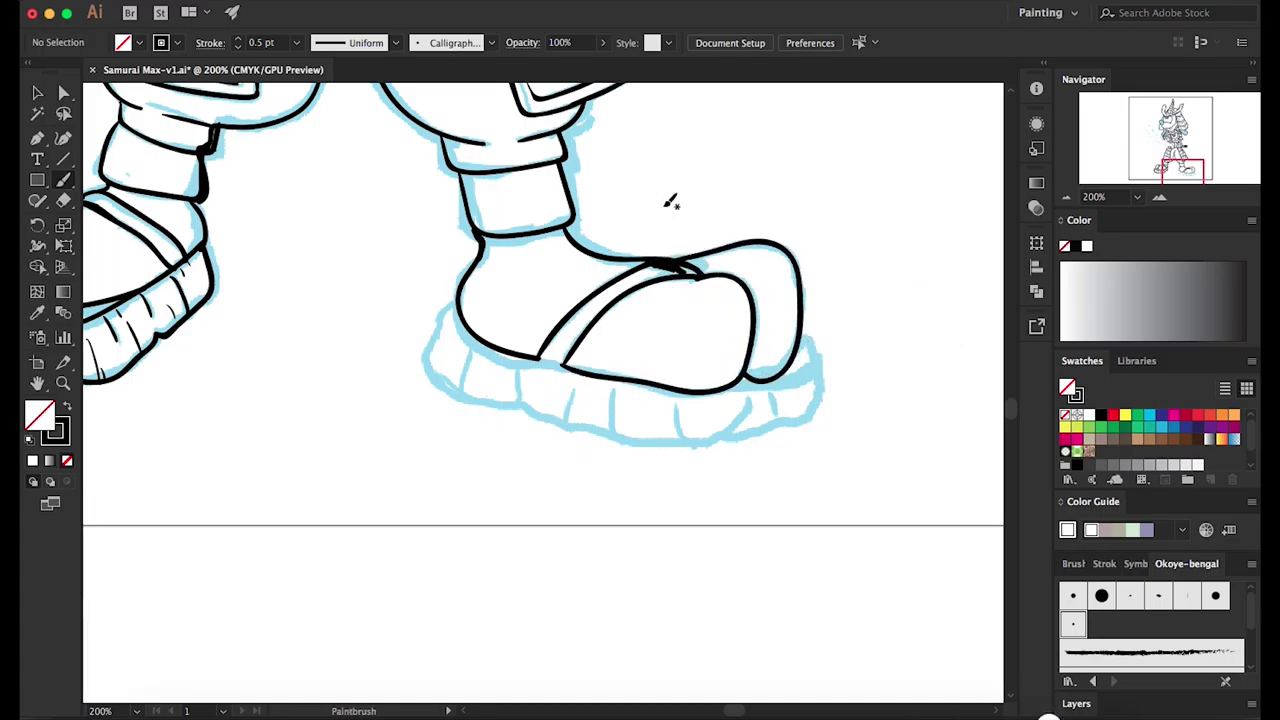
Ink the right sandal's heel, sole edges and ridged bottom with small tread ticks
{"action": "mouse_move", "coordinate": [452, 300]}
{"action": "left_mouse_down"}
{"action": "mouse_move", "coordinate": [423, 362]}
{"action": "mouse_move", "coordinate": [520, 405]}
{"action": "left_mouse_up"}
{"action": "left_click_drag", "start_coordinate": [463, 357], "coordinate": [462, 390]}
{"action": "left_click_drag", "start_coordinate": [468, 317], "coordinate": [573, 365]}
{"action": "mouse_move", "coordinate": [520, 400]}
{"action": "left_mouse_down"}
{"action": "mouse_move", "coordinate": [575, 425]}
{"action": "mouse_move", "coordinate": [608, 392]}
{"action": "mouse_move", "coordinate": [684, 440]}
{"action": "left_mouse_up"}
{"action": "left_click_drag", "start_coordinate": [680, 396], "coordinate": [684, 440]}
{"action": "mouse_move", "coordinate": [633, 408]}
{"action": "left_mouse_down"}
{"action": "mouse_move", "coordinate": [634, 432]}
{"action": "mouse_move", "coordinate": [756, 434]}
{"action": "left_mouse_up"}
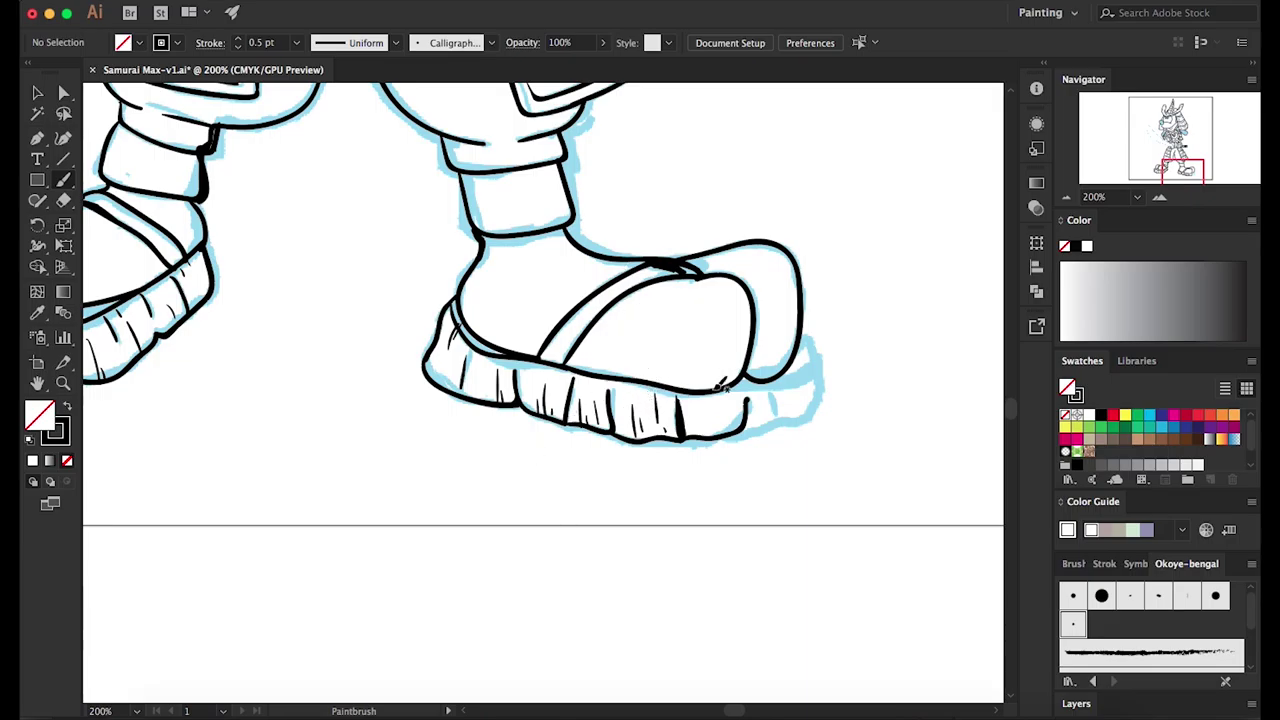
{"action": "left_click_drag", "start_coordinate": [720, 390], "coordinate": [748, 340]}
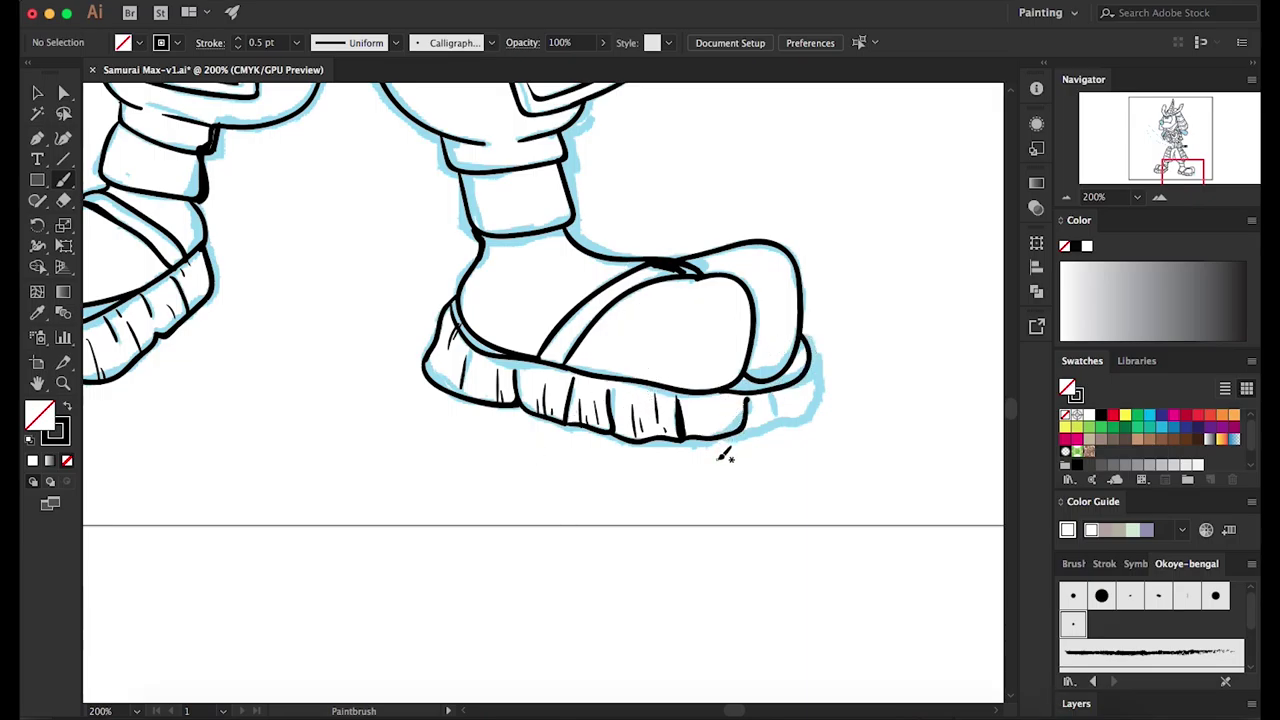
{"action": "left_click_drag", "start_coordinate": [784, 426], "coordinate": [812, 345]}
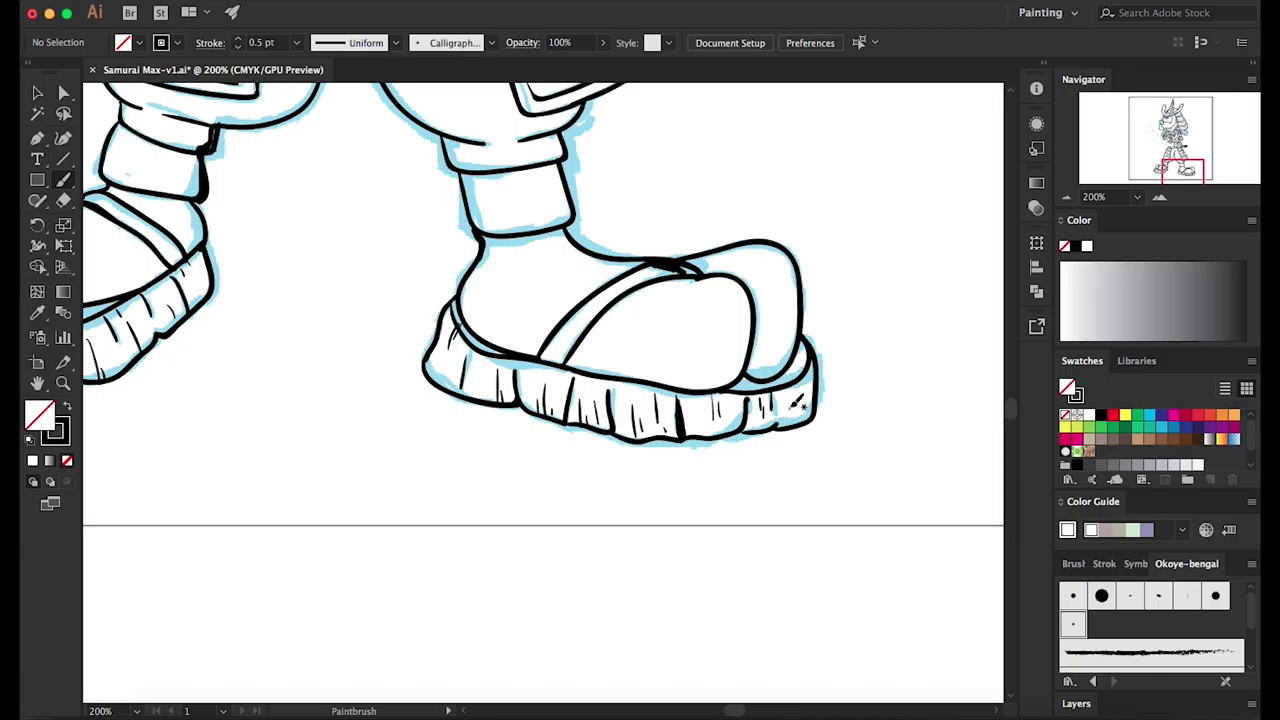
{"action": "left_click", "coordinate": [1066, 197]}
Brush a stroke along the sword edge and undo the stray bit near the tip
{"action": "key", "text": "ctrl+1"}
{"action": "mouse_move", "coordinate": [410, 287]}
{"action": "left_mouse_down"}
{"action": "mouse_move", "coordinate": [418, 280]}
{"action": "mouse_move", "coordinate": [476, 462]}
{"action": "mouse_move", "coordinate": [522, 488]}
{"action": "left_mouse_up"}
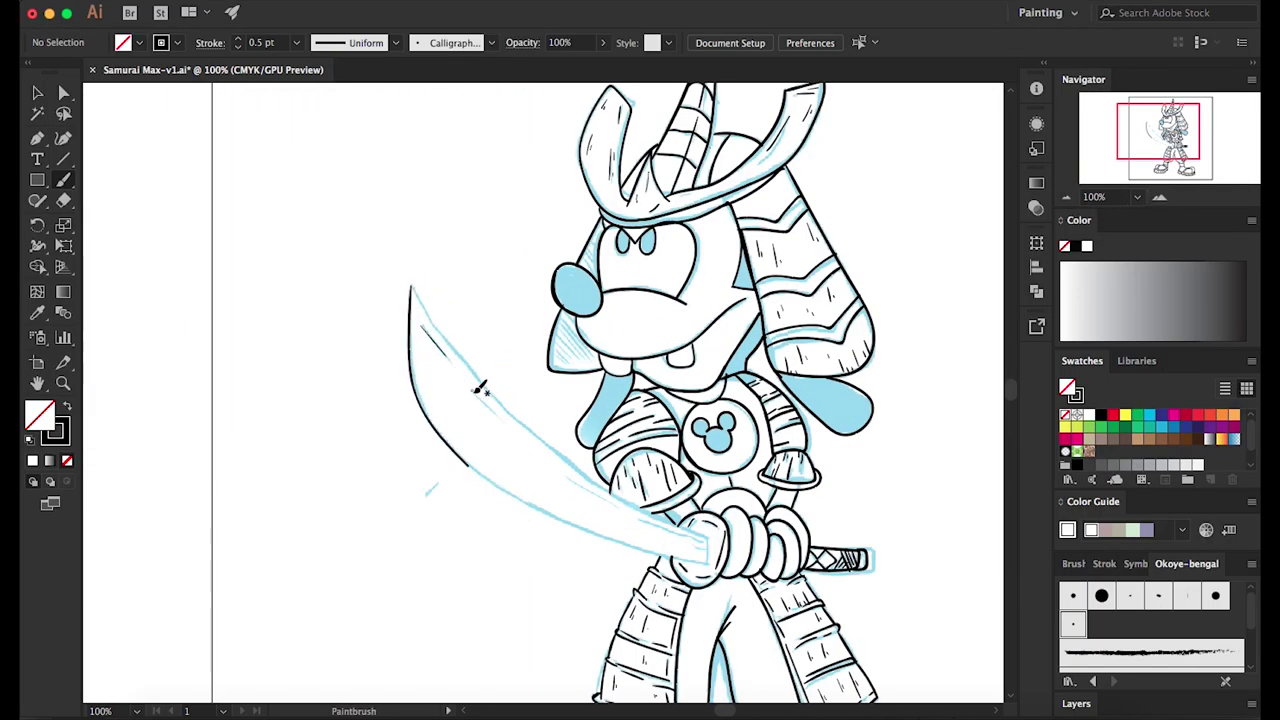
{"action": "left_click_drag", "start_coordinate": [420, 290], "coordinate": [450, 340]}
{"action": "key", "text": "ctrl+z"}
Trace the curved blade tip-to-hilt as a closed Pen path, then deselect it
{"action": "key", "text": "p"}
{"action": "left_click_drag", "start_coordinate": [705, 540], "coordinate": [923, 640]}
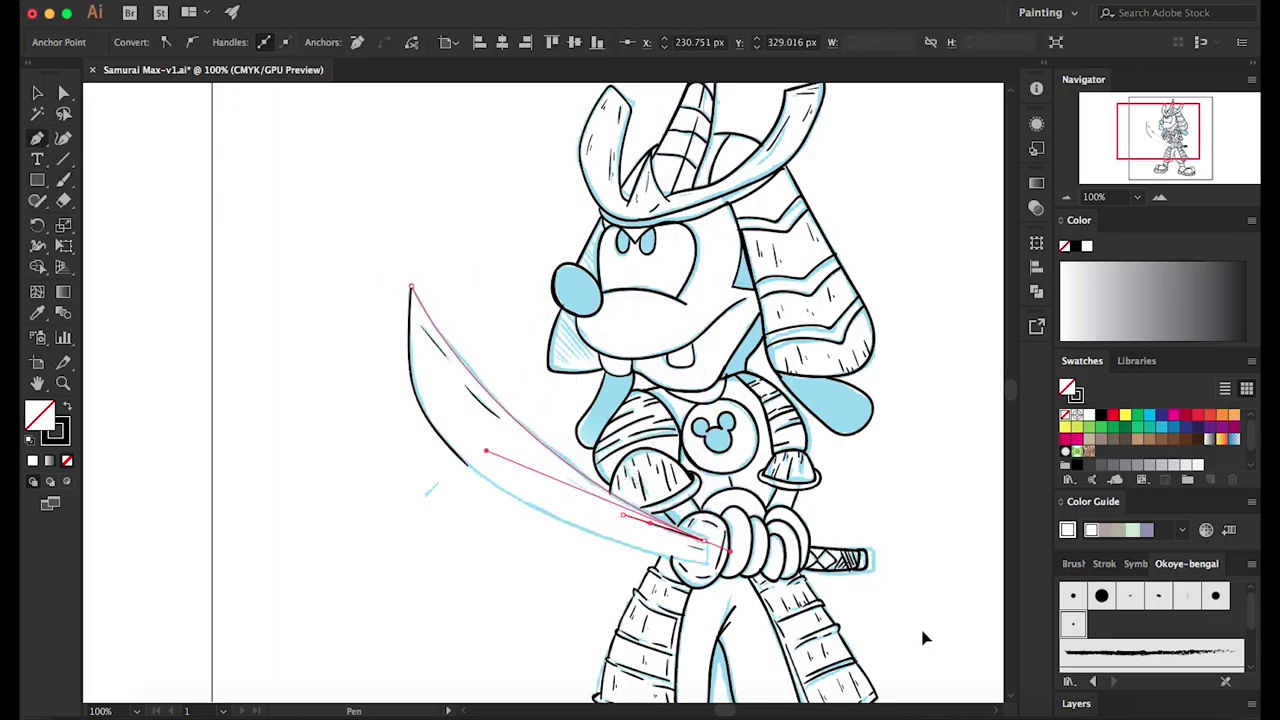
{"action": "left_click_drag", "start_coordinate": [716, 578], "coordinate": [890, 606]}
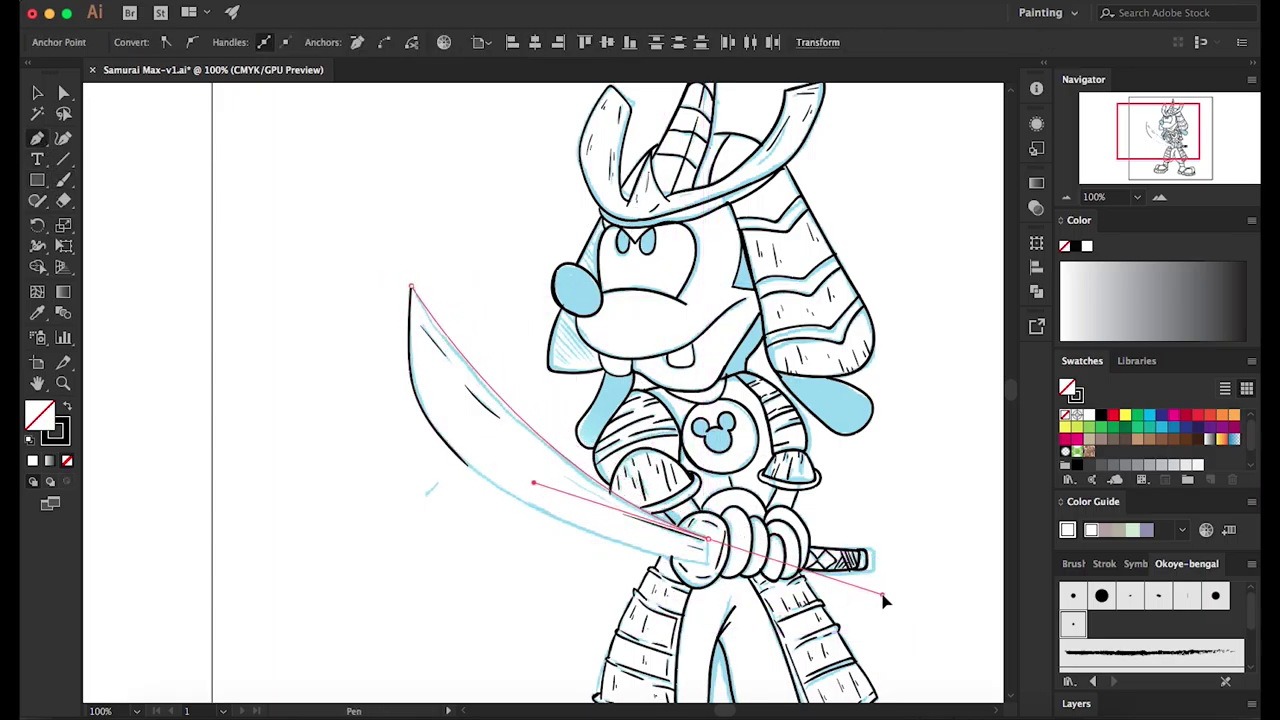
{"action": "left_click_drag", "start_coordinate": [468, 468], "coordinate": [361, 389]}
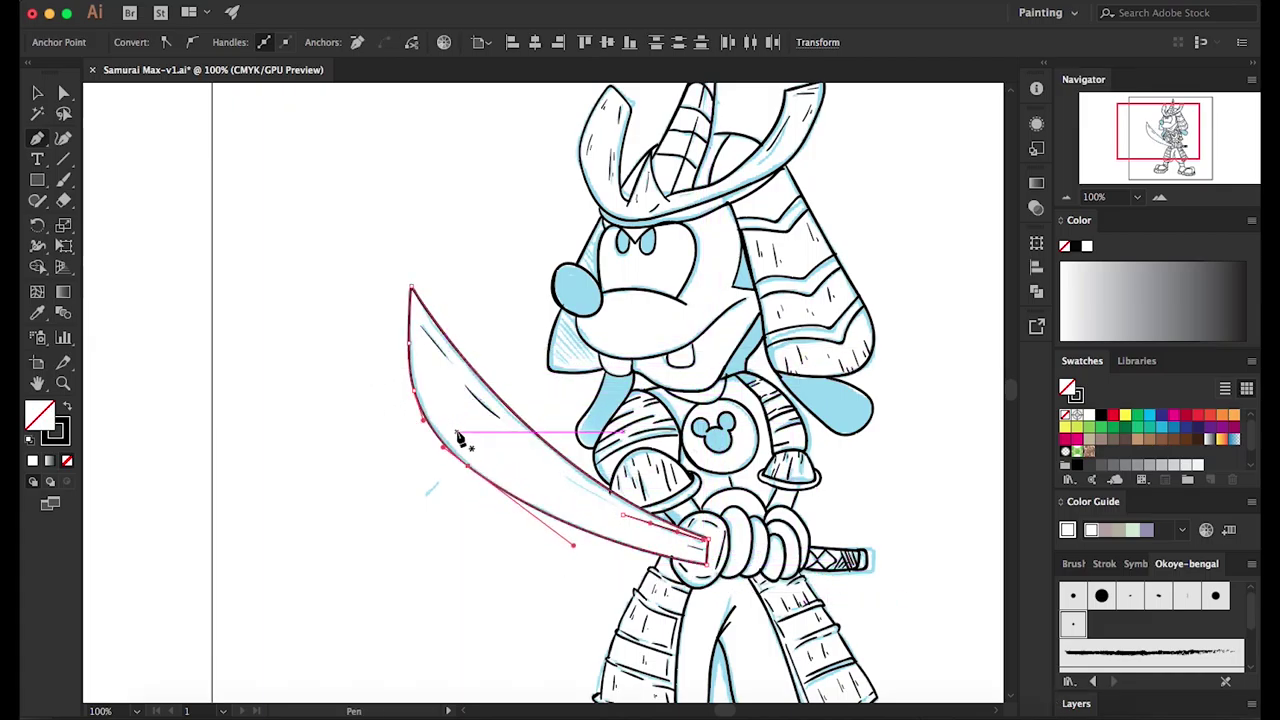
{"action": "left_click", "coordinate": [426, 468]}
{"action": "key", "text": "v"}
{"action": "left_click", "coordinate": [271, 86]}
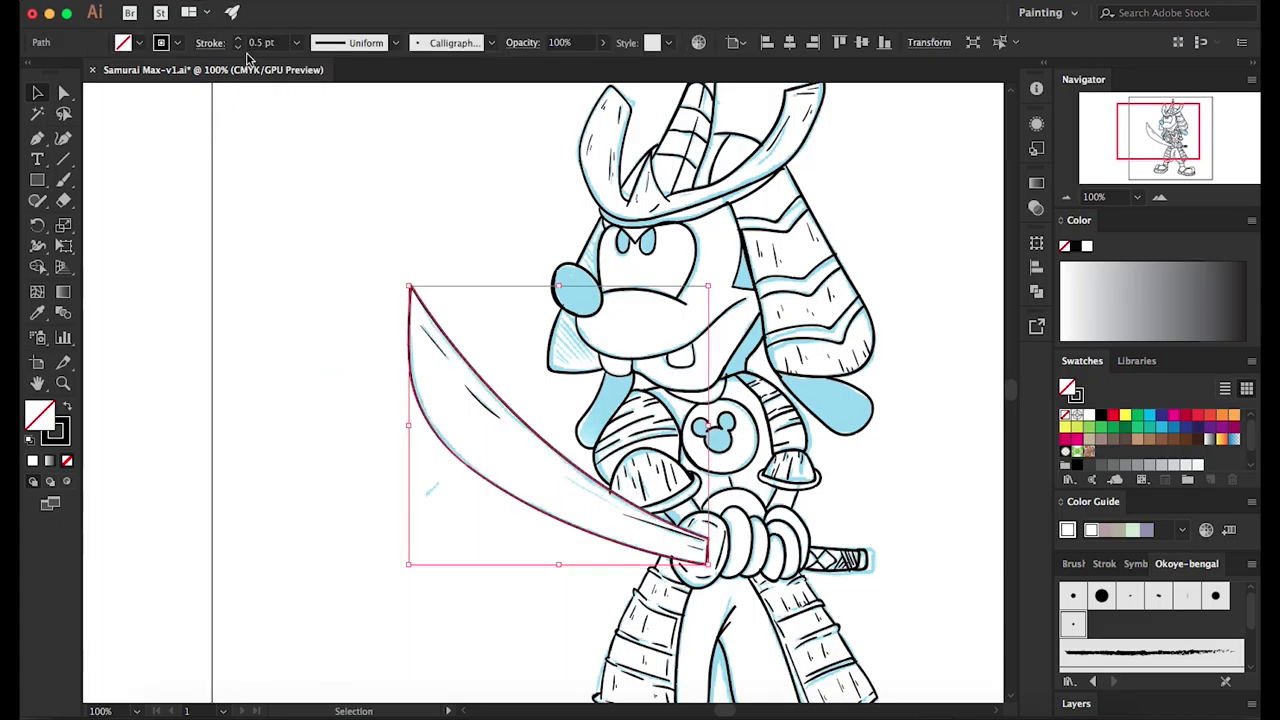
Check the small hilt shape by selecting and deselecting it
{"action": "left_click", "coordinate": [622, 543]}
{"action": "left_click", "coordinate": [591, 609]}
{"action": "key", "text": "b"}
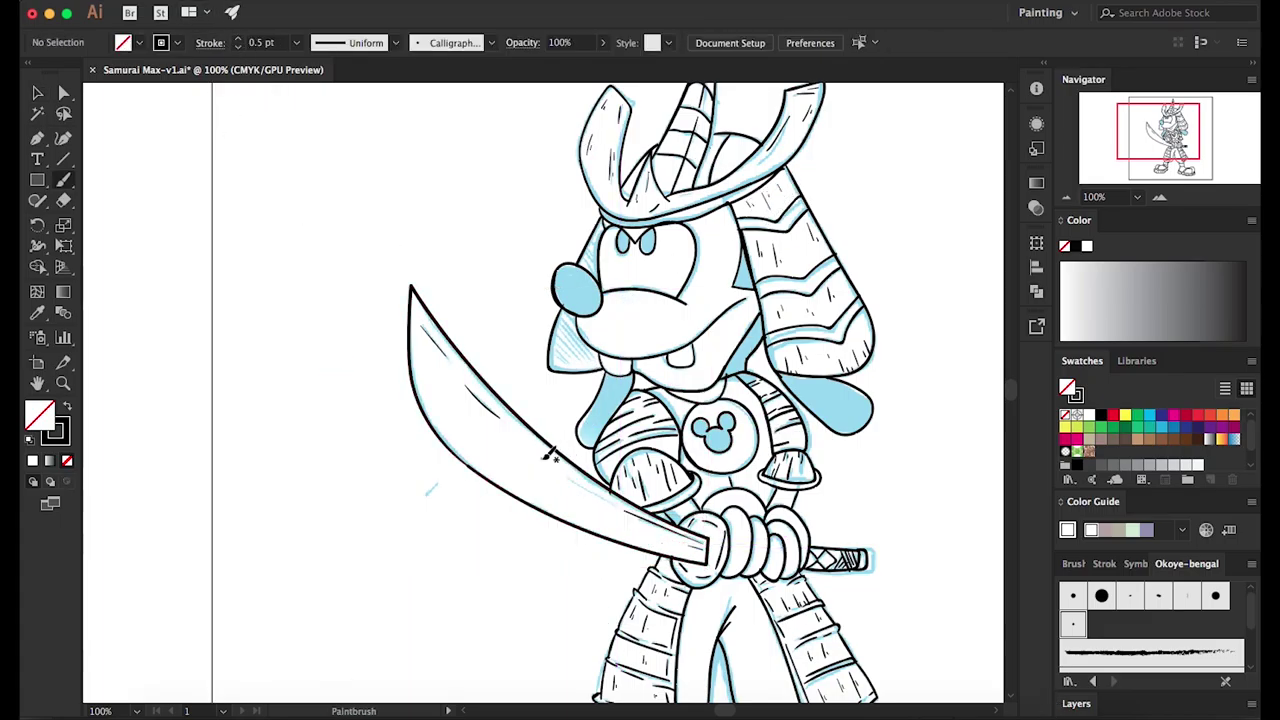
Ink the inner leg line running between the two knees
{"action": "key", "text": "ctrl+0"}
{"action": "left_click_drag", "start_coordinate": [1140, 125], "coordinate": [1200, 178], "text": "ctrl"}
{"action": "left_click_drag", "start_coordinate": [735, 340], "coordinate": [736, 360]}
{"action": "mouse_move", "coordinate": [588, 498]}
{"action": "left_mouse_down"}
{"action": "mouse_move", "coordinate": [668, 456]}
{"action": "mouse_move", "coordinate": [684, 345]}
{"action": "mouse_move", "coordinate": [780, 546]}
{"action": "left_mouse_up"}
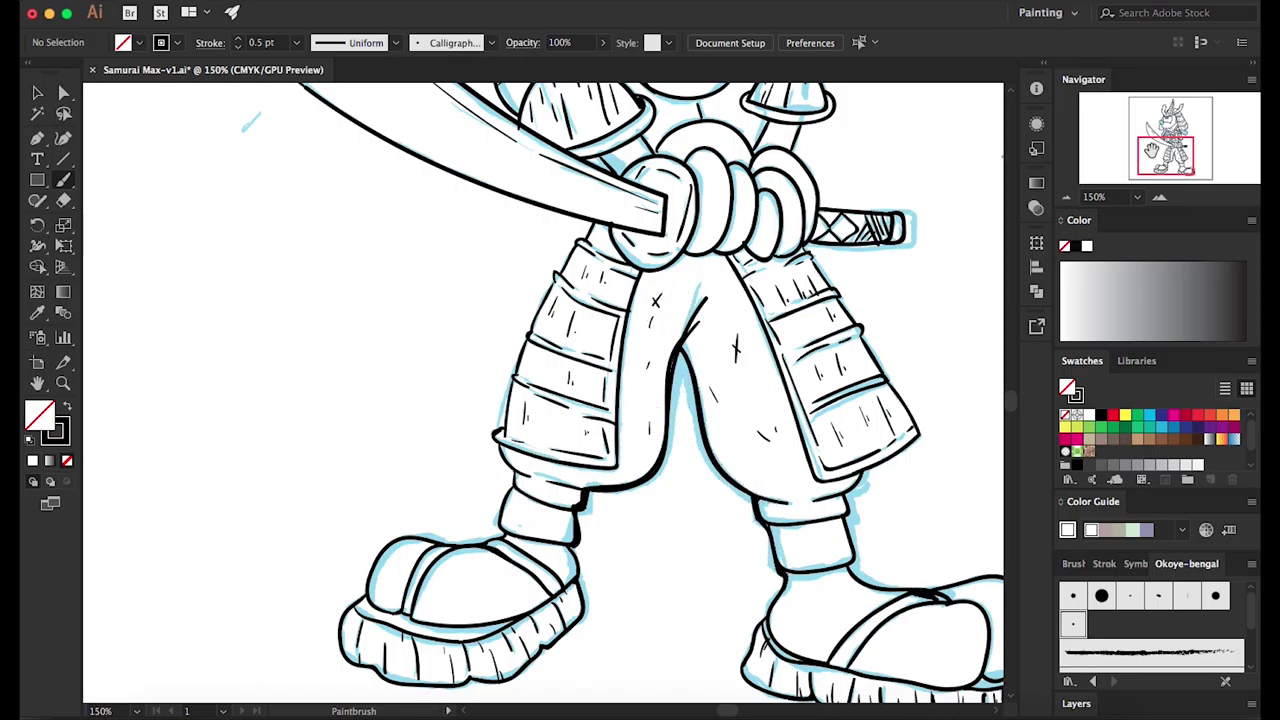
Inspect the sword path with Direct Selection, then deselect it and return to the brush
{"action": "left_click_drag", "start_coordinate": [250, 122], "coordinate": [322, 378]}
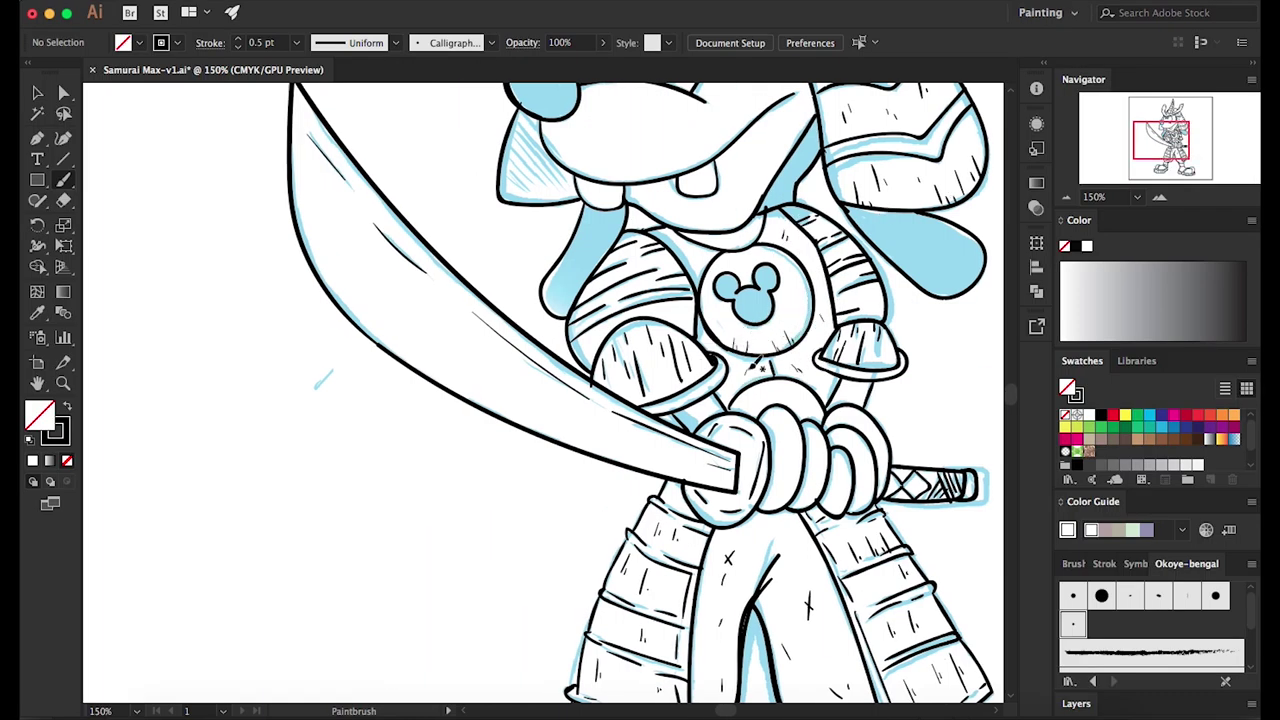
{"action": "key", "text": "a"}
{"action": "left_click", "coordinate": [594, 388]}
{"action": "scroll", "coordinate": [610, 398], "scroll_direction": "up", "scroll_amount": 2, "text": "alt"}
{"action": "scroll", "coordinate": [617, 405], "scroll_direction": "up", "scroll_amount": 3, "text": "alt"}
{"action": "key", "text": "ctrl+shift+a"}
{"action": "key", "text": "b"}
{"action": "scroll", "coordinate": [623, 420], "scroll_direction": "down", "scroll_amount": 4, "text": "alt"}
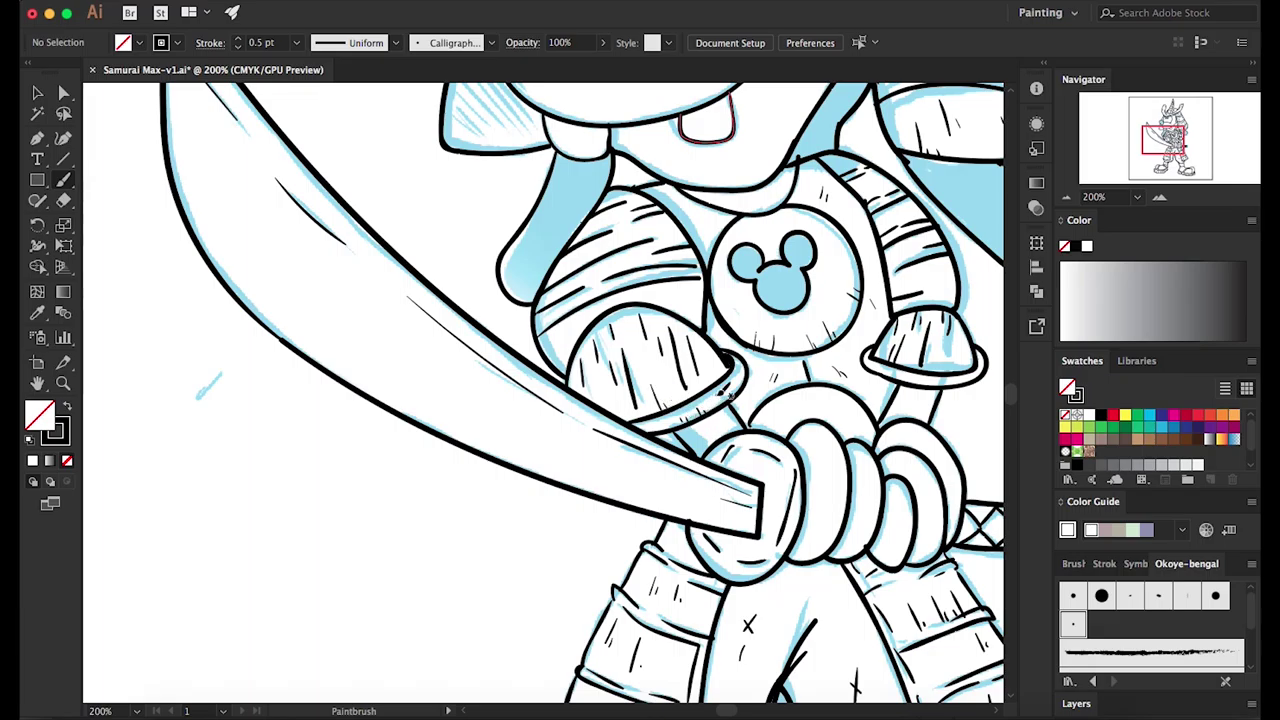
{"action": "scroll", "coordinate": [494, 250], "scroll_direction": "down", "scroll_amount": 5, "text": "alt"}
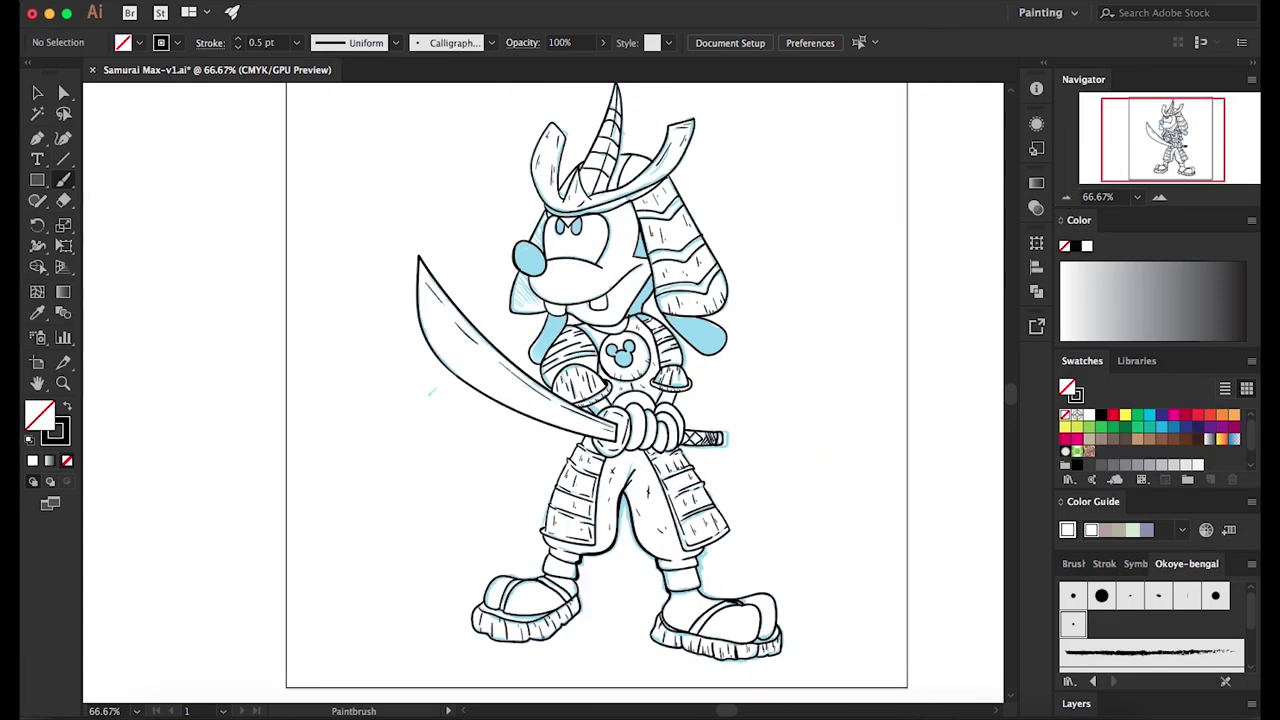
Duplicate the samurai line art to the right of the artboard
{"action": "key", "text": "v"}
{"action": "left_click", "coordinate": [621, 366]}
{"action": "left_click_drag", "start_coordinate": [621, 366], "coordinate": [903, 351], "text": "alt"}
{"action": "key", "text": "ctrl+shift+a"}
Draw a 30% grey rectangle with no stroke over the figure
{"action": "key", "text": "z"}
{"action": "left_click_drag", "start_coordinate": [567, 360], "coordinate": [700, 362]}
{"action": "left_click", "coordinate": [1165, 401]}
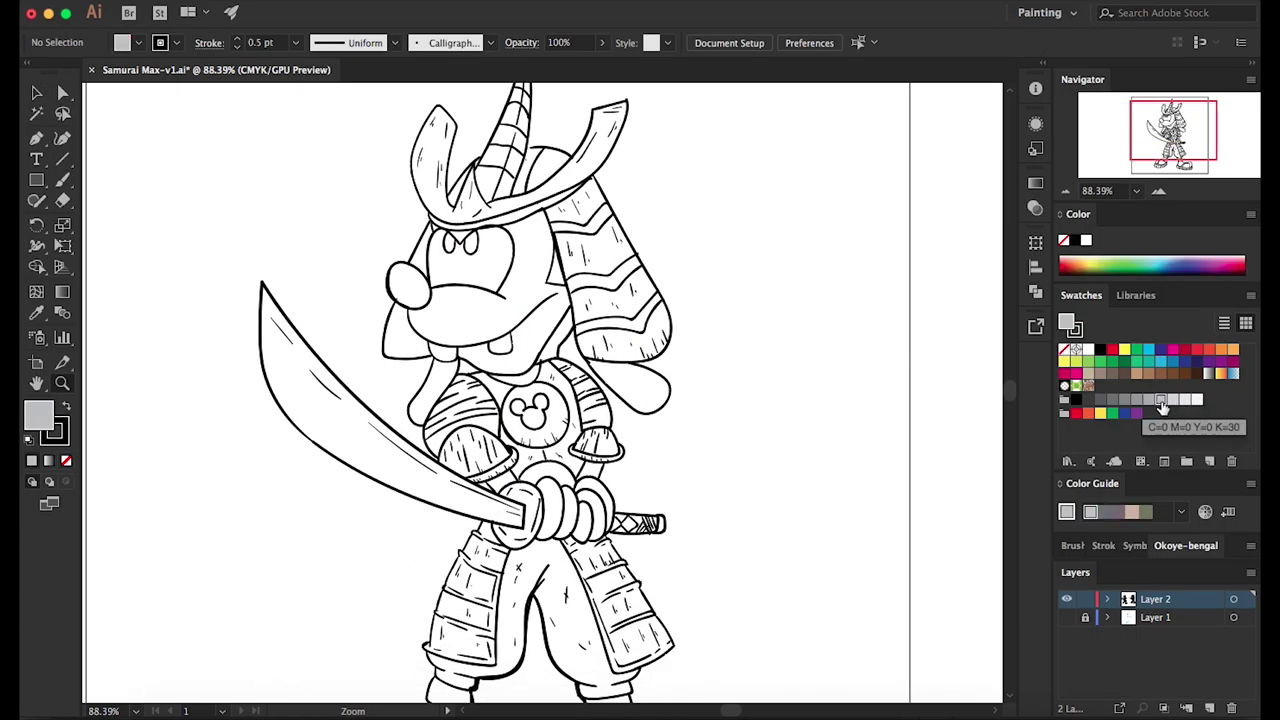
{"action": "left_click", "coordinate": [67, 462]}
{"action": "key", "text": "v"}
{"action": "key", "text": "ctrl+0"}
{"action": "key", "text": "m"}
{"action": "left_click_drag", "start_coordinate": [398, 272], "coordinate": [672, 568]}
Move the grey rectangle aside and expand the line art's appearance via the Object menu
{"action": "key", "text": "v"}
{"action": "left_click_drag", "start_coordinate": [619, 327], "coordinate": [282, 375]}
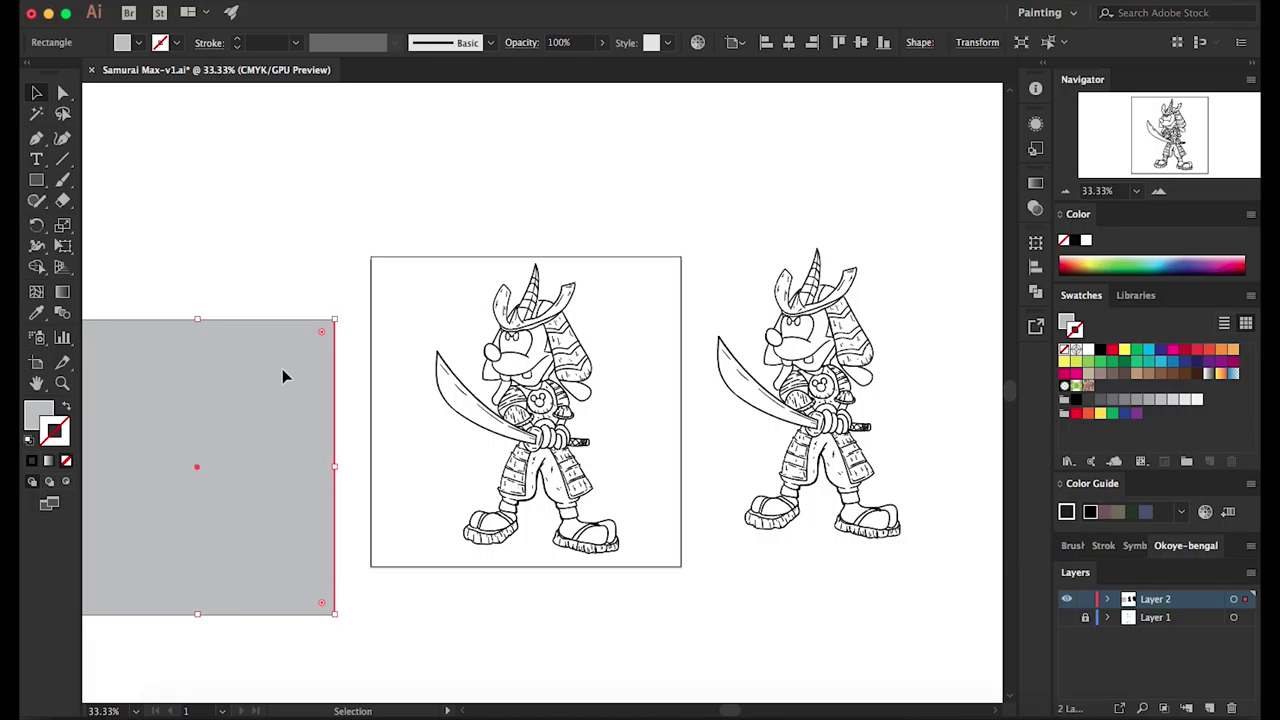
{"action": "left_click_drag", "start_coordinate": [394, 354], "coordinate": [643, 580]}
{"action": "left_click", "coordinate": [192, 3]}
{"action": "left_click", "coordinate": [316, 174]}
{"action": "left_click", "coordinate": [192, 3]}
{"action": "left_click", "coordinate": [306, 161]}
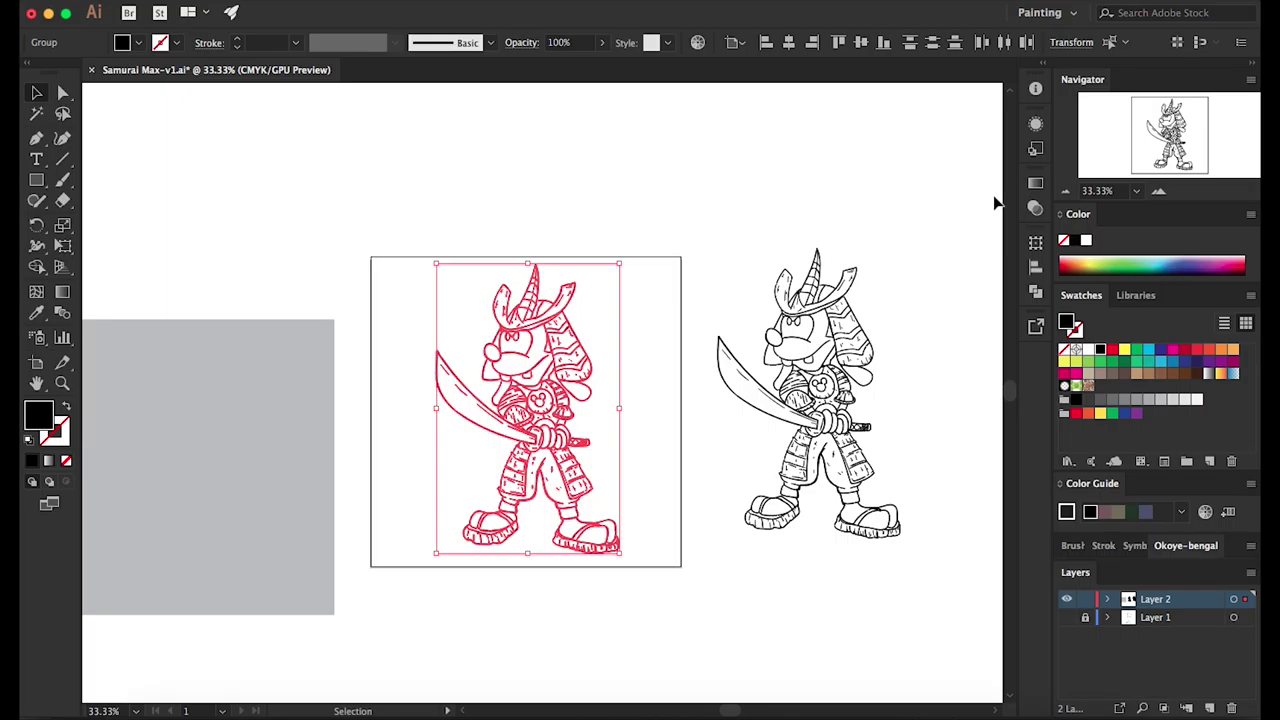
{"action": "left_click", "coordinate": [1036, 290]}
{"action": "left_click", "coordinate": [651, 329]}
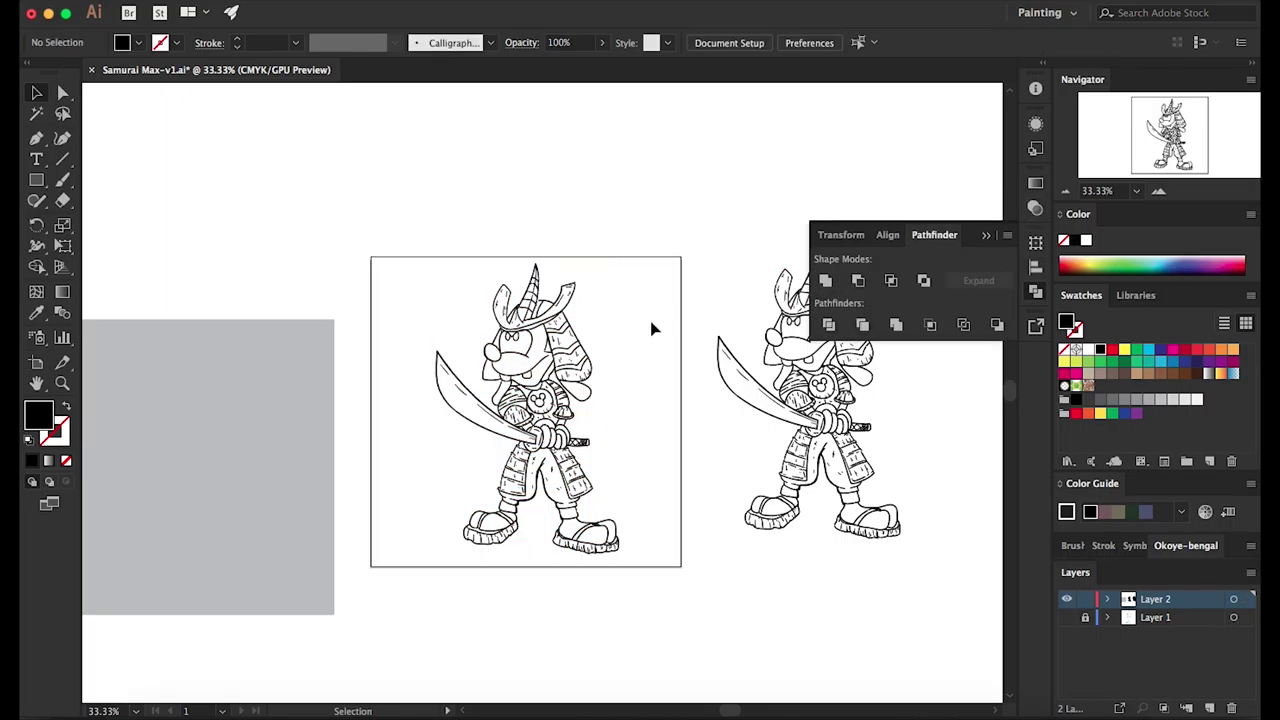
Place the grey rectangle on the artboard and send it behind the drawing
{"action": "left_click_drag", "start_coordinate": [291, 408], "coordinate": [620, 372]}
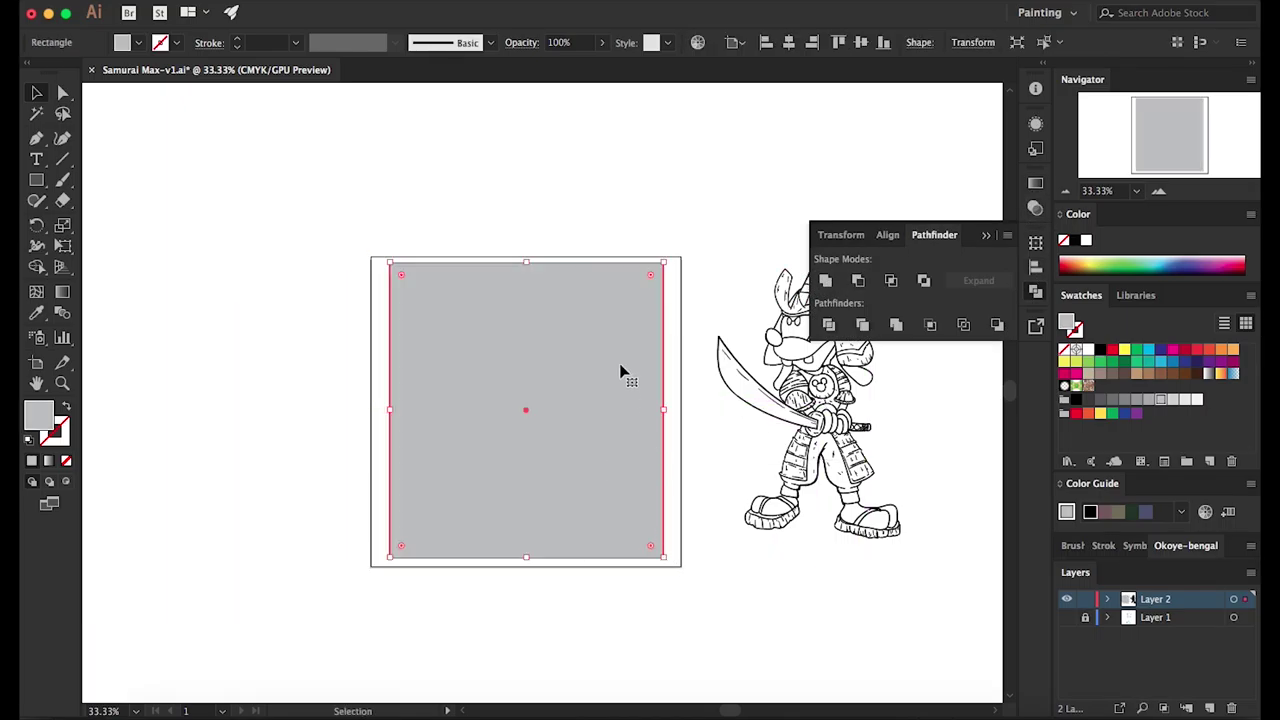
{"action": "key", "text": "ctrl+shift+bracketleft"}
{"action": "left_click", "coordinate": [647, 520]}
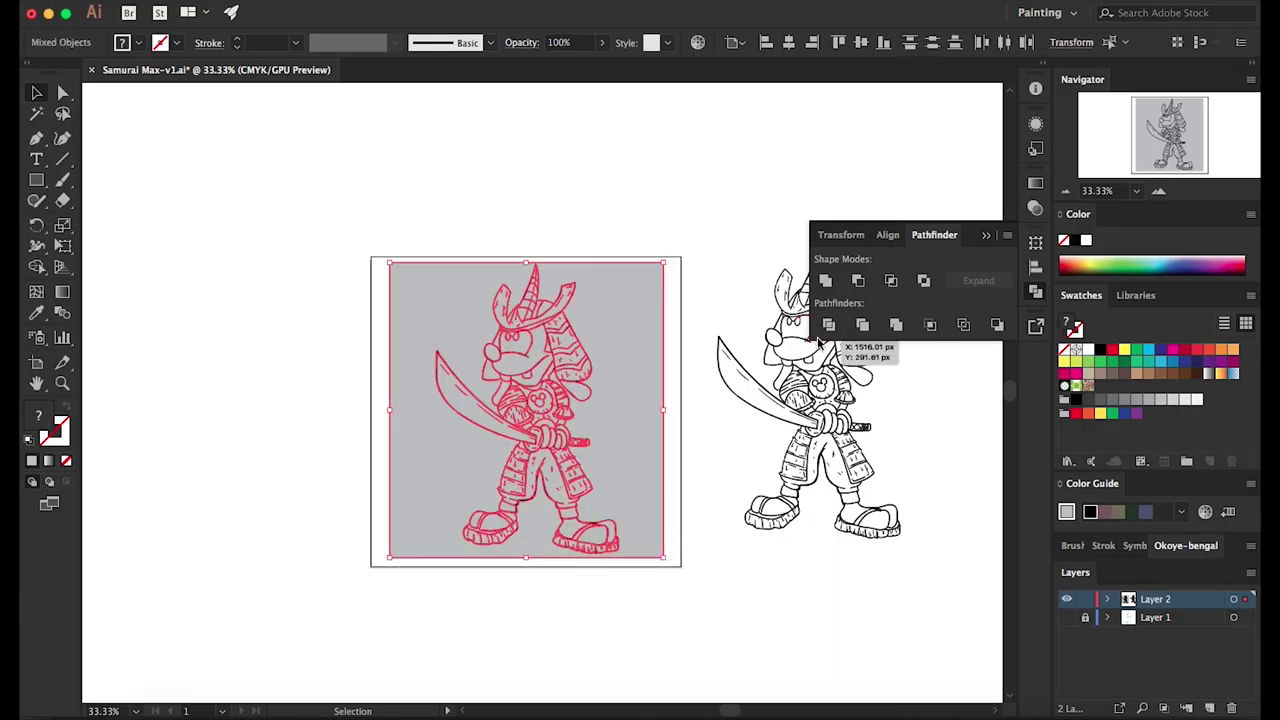
{"action": "double_click", "coordinate": [632, 406]}
{"action": "left_click_drag", "start_coordinate": [632, 406], "coordinate": [747, 618]}
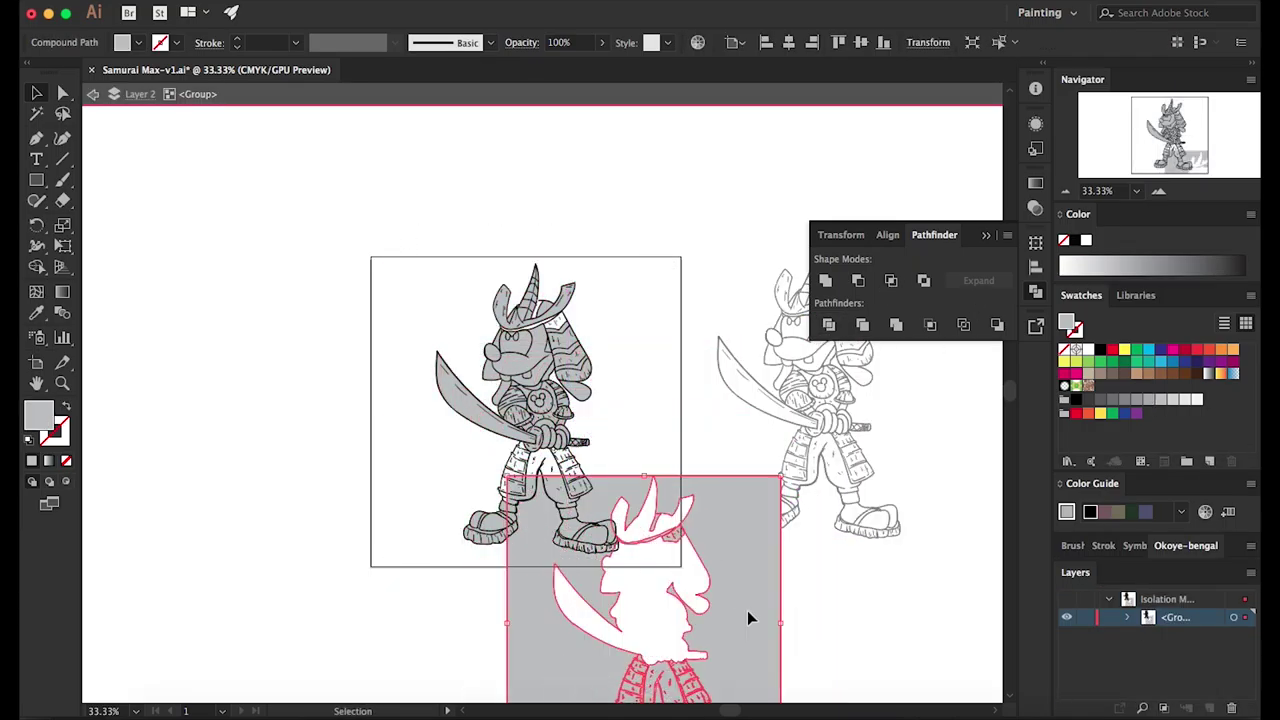
{"action": "key", "text": "ctrl+z"}
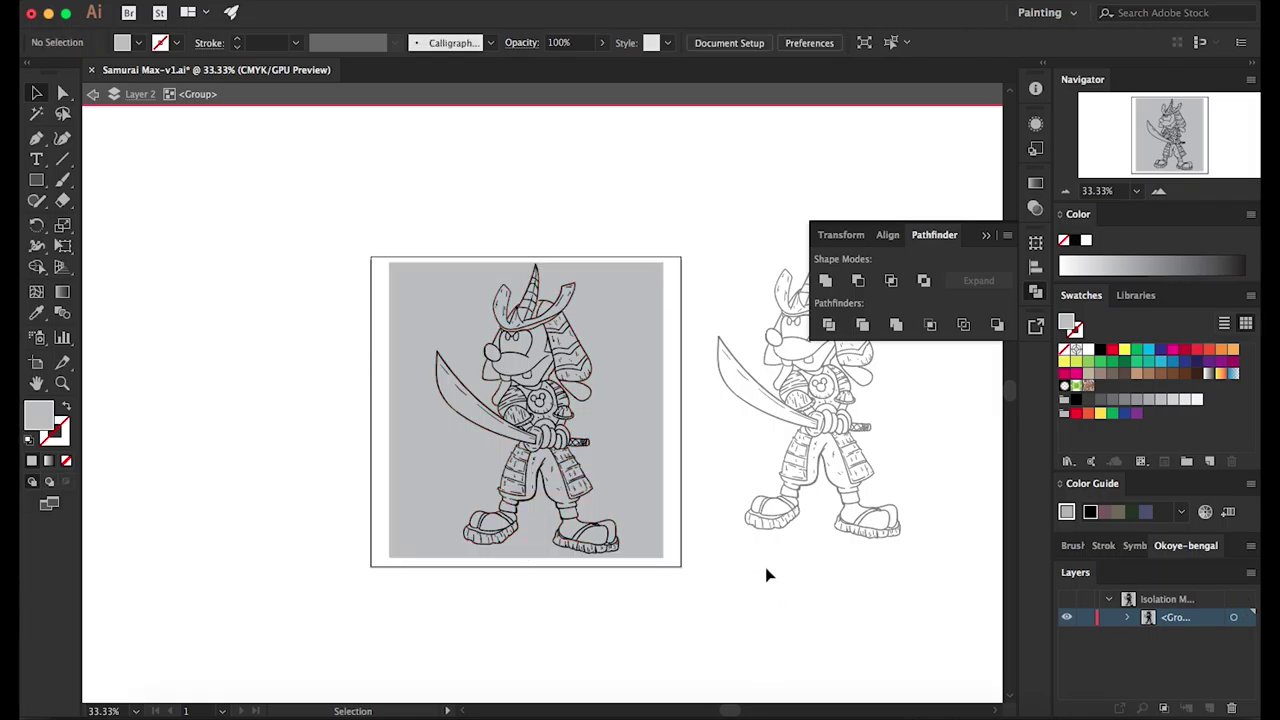
Undo the rectangle placement, leaving black line art on white, and zoom to the helmet
{"action": "double_click", "coordinate": [852, 575]}
{"action": "double_click", "coordinate": [649, 457]}
{"action": "left_click", "coordinate": [662, 440]}
{"action": "key", "text": "ctrl+z"}
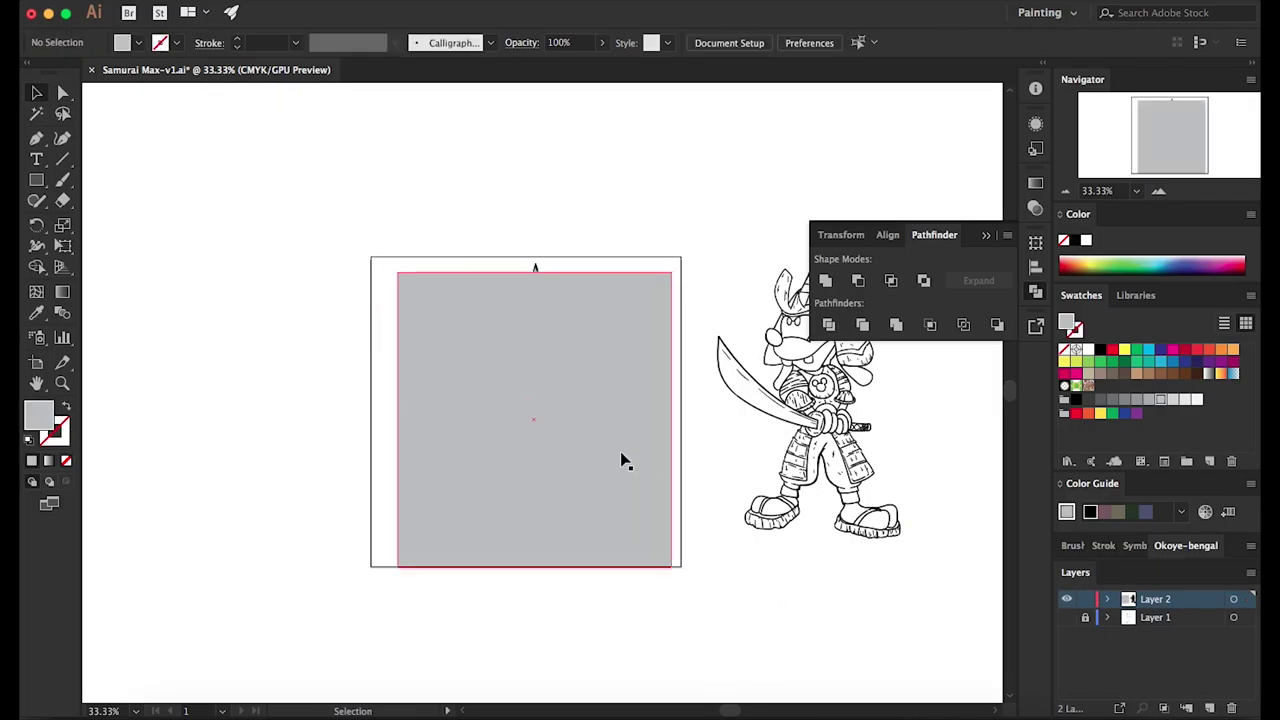
{"action": "key", "text": "z"}
{"action": "left_click_drag", "start_coordinate": [527, 285], "coordinate": [924, 622]}
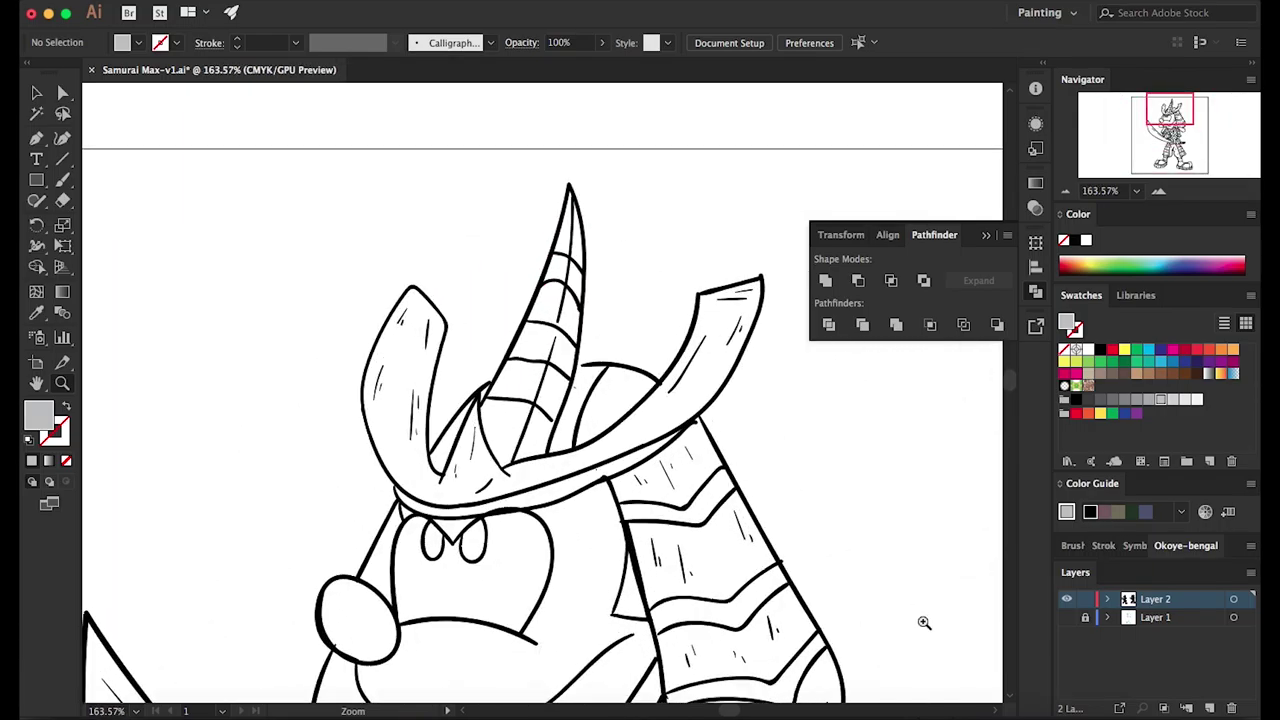
Set fill to none with stroke active and choose the brush variant for outline touch-ups
{"action": "key", "text": "c"}
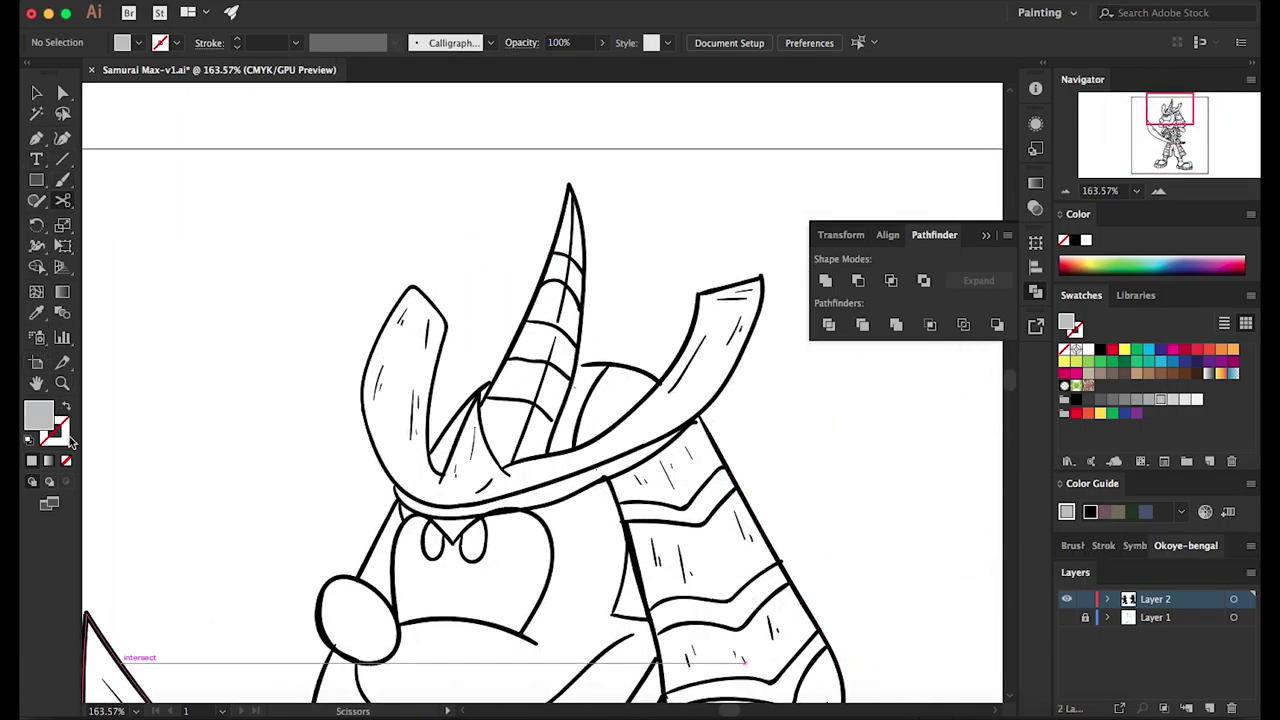
{"action": "left_click", "coordinate": [66, 460]}
{"action": "left_click", "coordinate": [58, 436]}
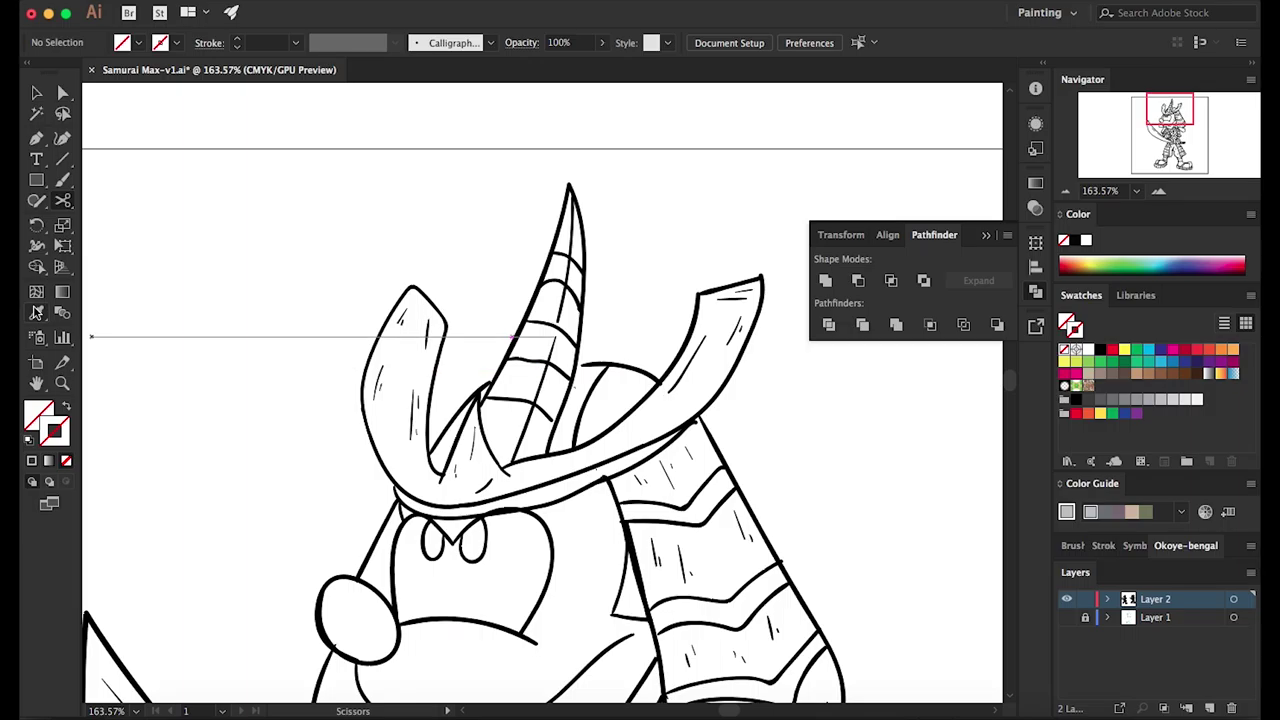
{"action": "left_click", "coordinate": [62, 180]}
{"action": "left_click", "coordinate": [154, 180]}
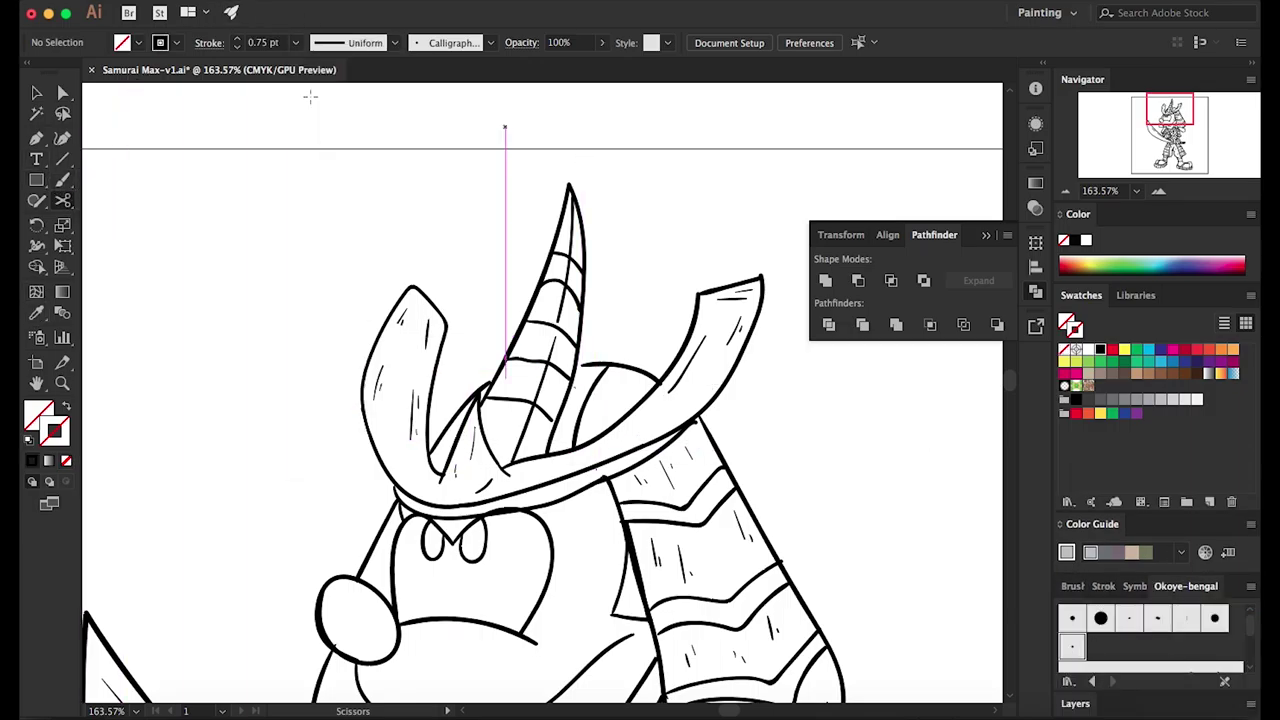
{"action": "key", "text": "b"}
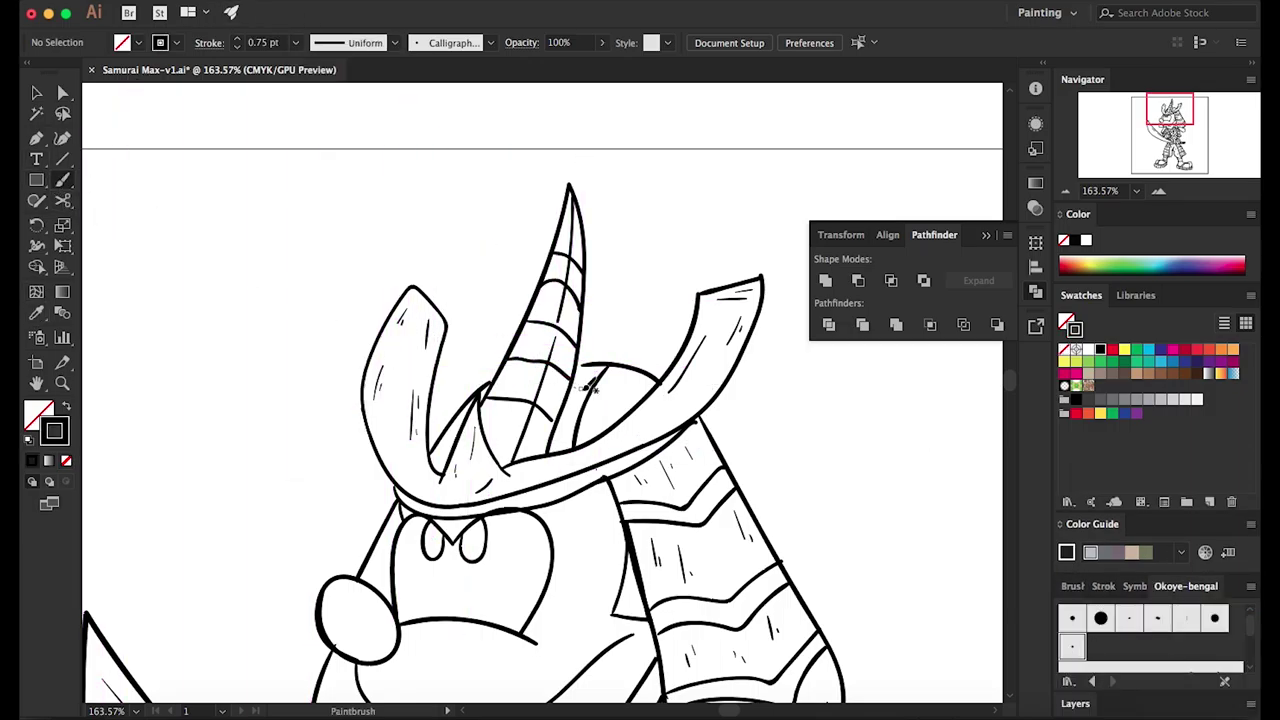
Thicken the helmet dome and brim outlines with extra brush strokes
{"action": "left_click_drag", "start_coordinate": [619, 355], "coordinate": [660, 378]}
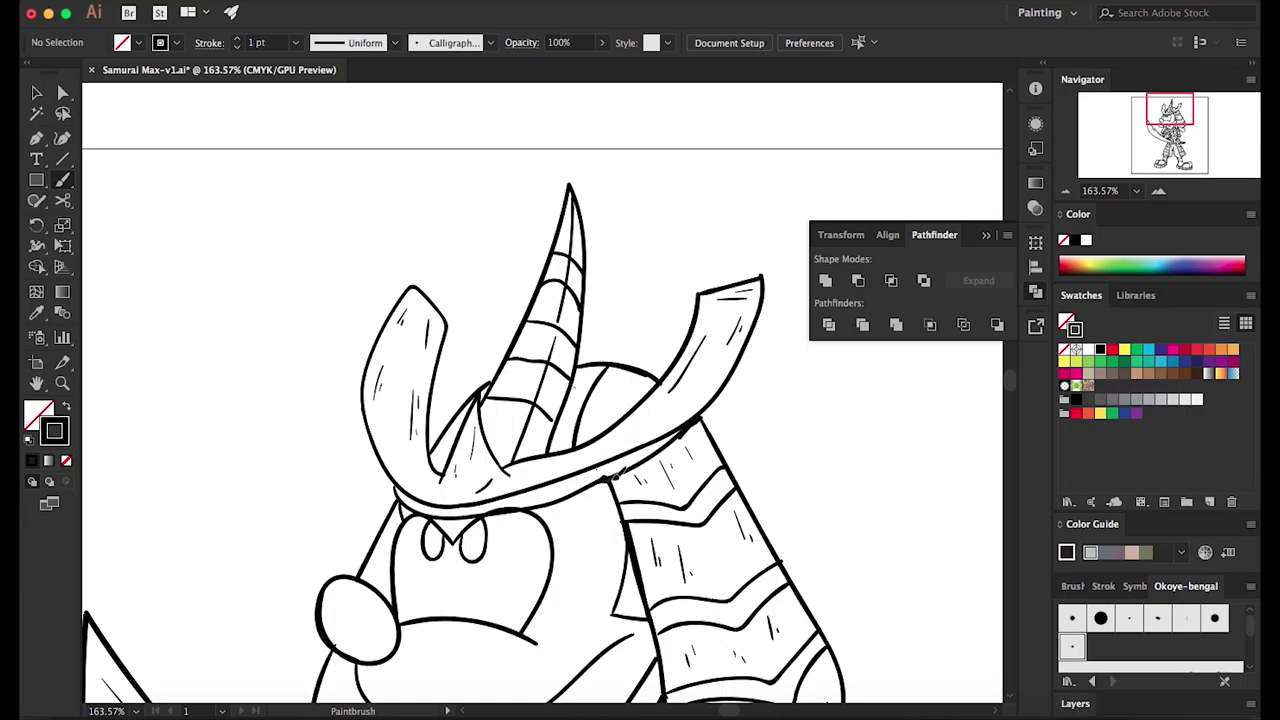
{"action": "left_click_drag", "start_coordinate": [604, 478], "coordinate": [637, 535]}
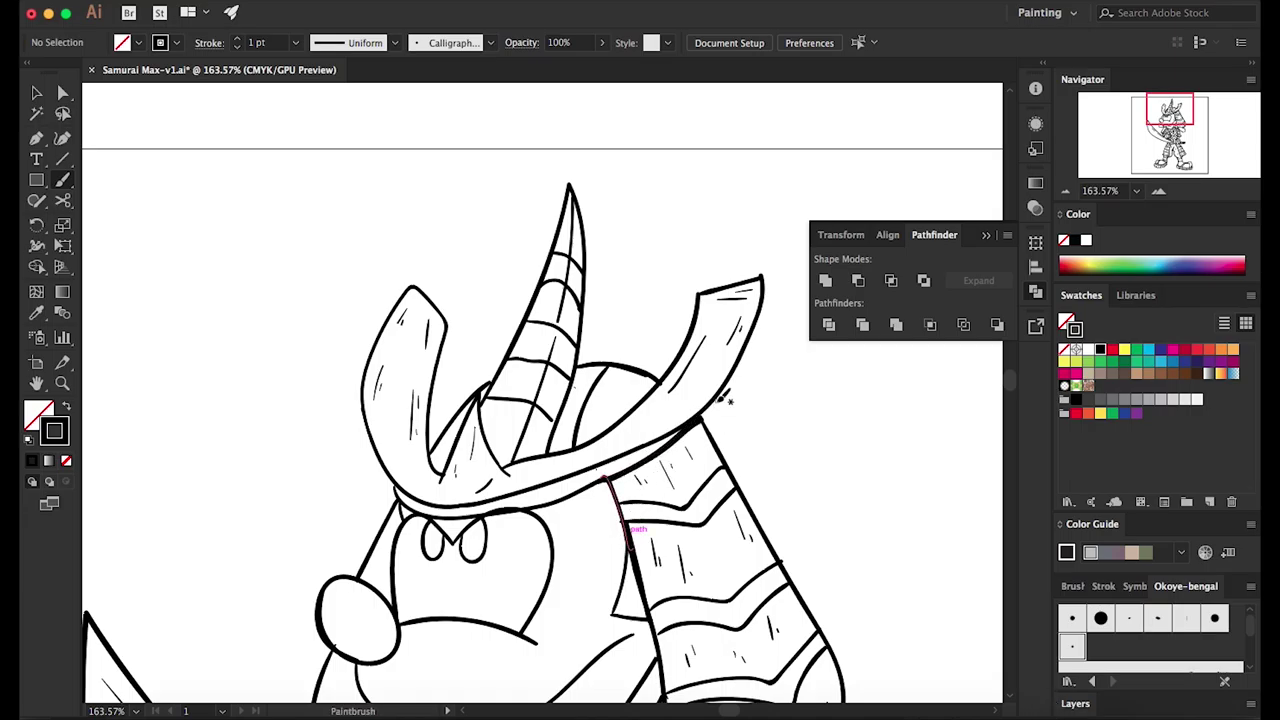
{"action": "scroll", "coordinate": [745, 287], "scroll_direction": "down", "scroll_amount": 5}
{"action": "scroll", "coordinate": [596, 250], "scroll_direction": "down", "scroll_amount": 10}
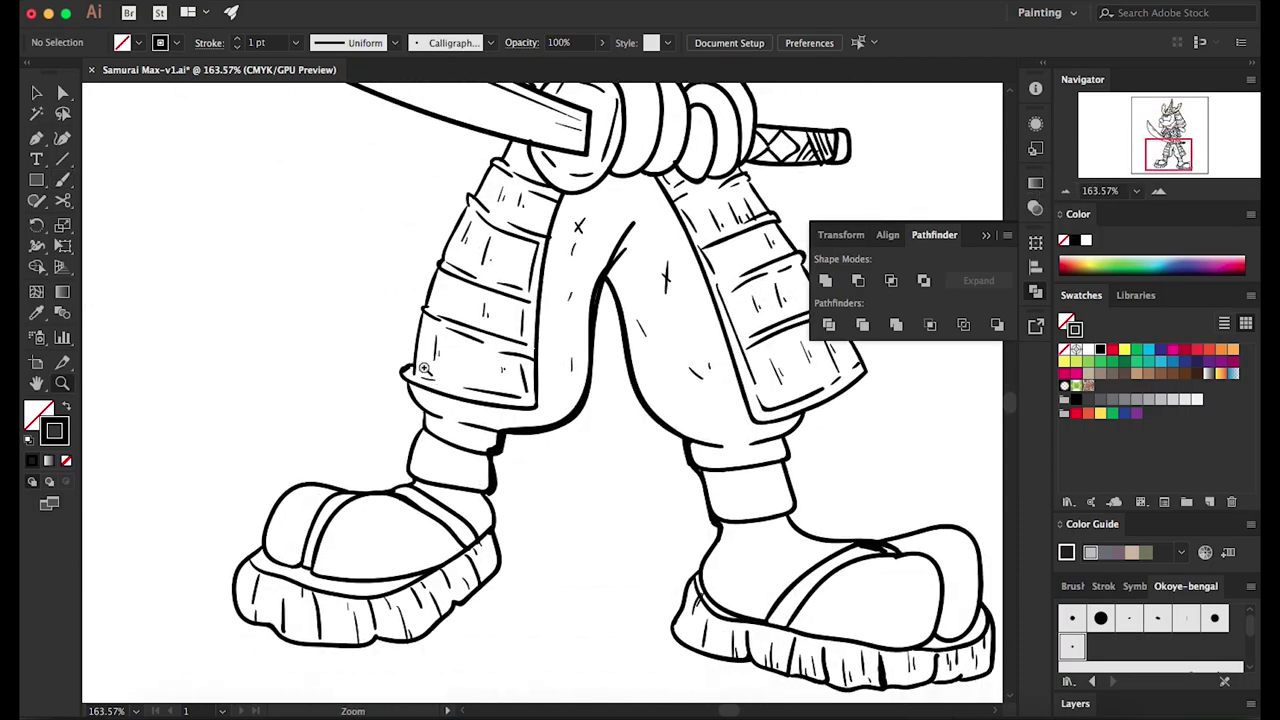
{"action": "left_click", "coordinate": [430, 380]}
Thicken the leg armour's left edge and the lower sleeve and cuff outlines
{"action": "left_click_drag", "start_coordinate": [396, 433], "coordinate": [505, 128]}
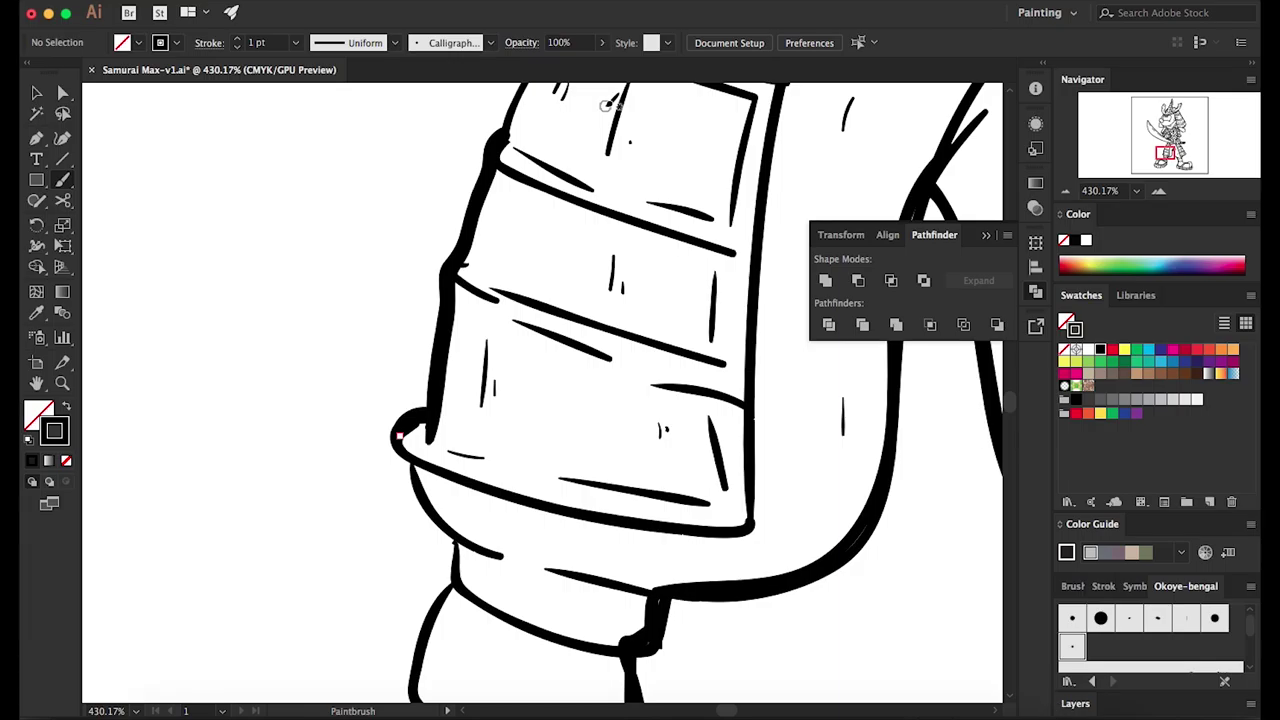
{"action": "left_click_drag", "start_coordinate": [465, 525], "coordinate": [453, 582]}
{"action": "left_click_drag", "start_coordinate": [420, 455], "coordinate": [455, 530]}
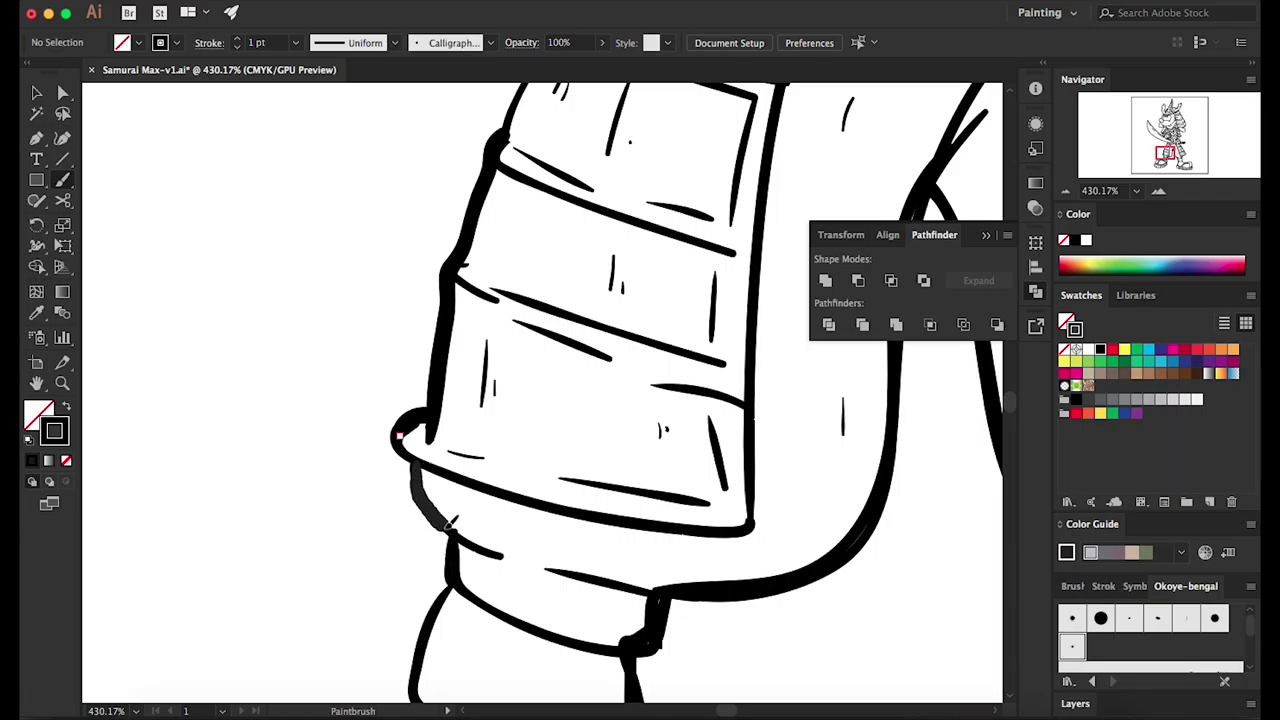
{"action": "left_click_drag", "start_coordinate": [658, 592], "coordinate": [640, 648]}
{"action": "scroll", "coordinate": [640, 600], "scroll_direction": "up", "scroll_amount": 10}
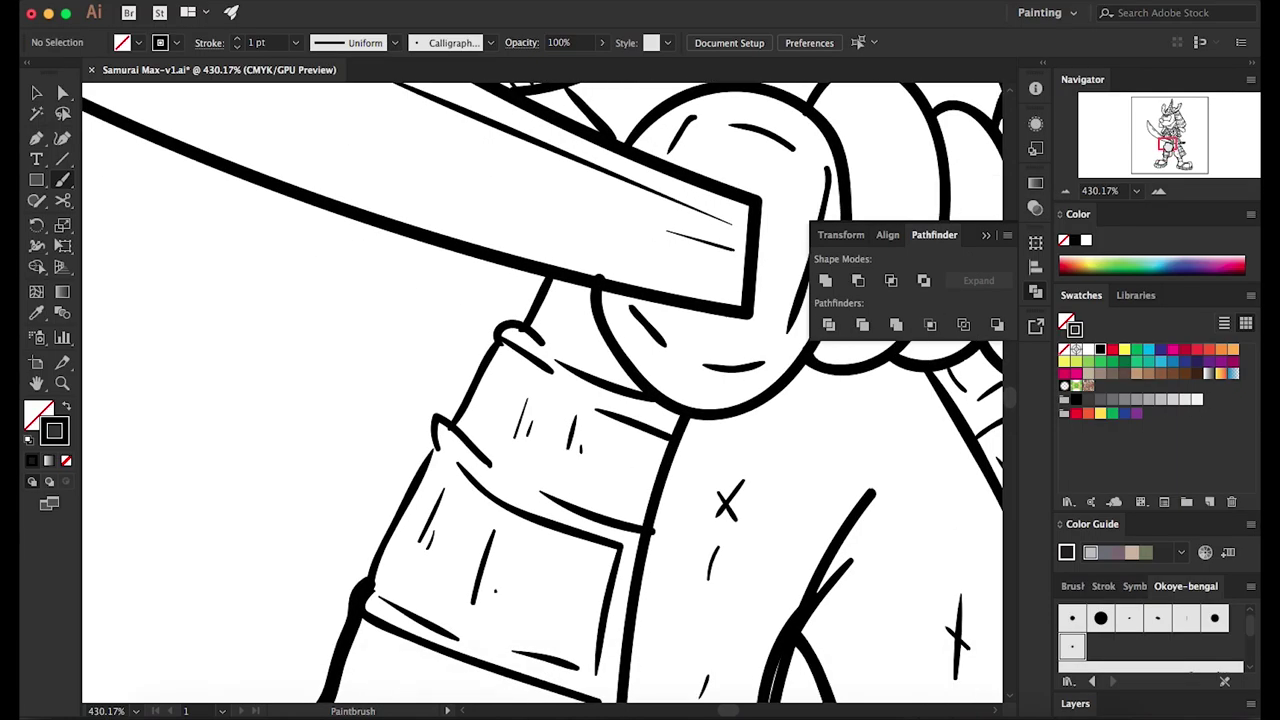
{"action": "left_click_drag", "start_coordinate": [668, 214], "coordinate": [690, 258]}
{"action": "scroll", "coordinate": [730, 272], "scroll_direction": "down", "scroll_amount": 5}
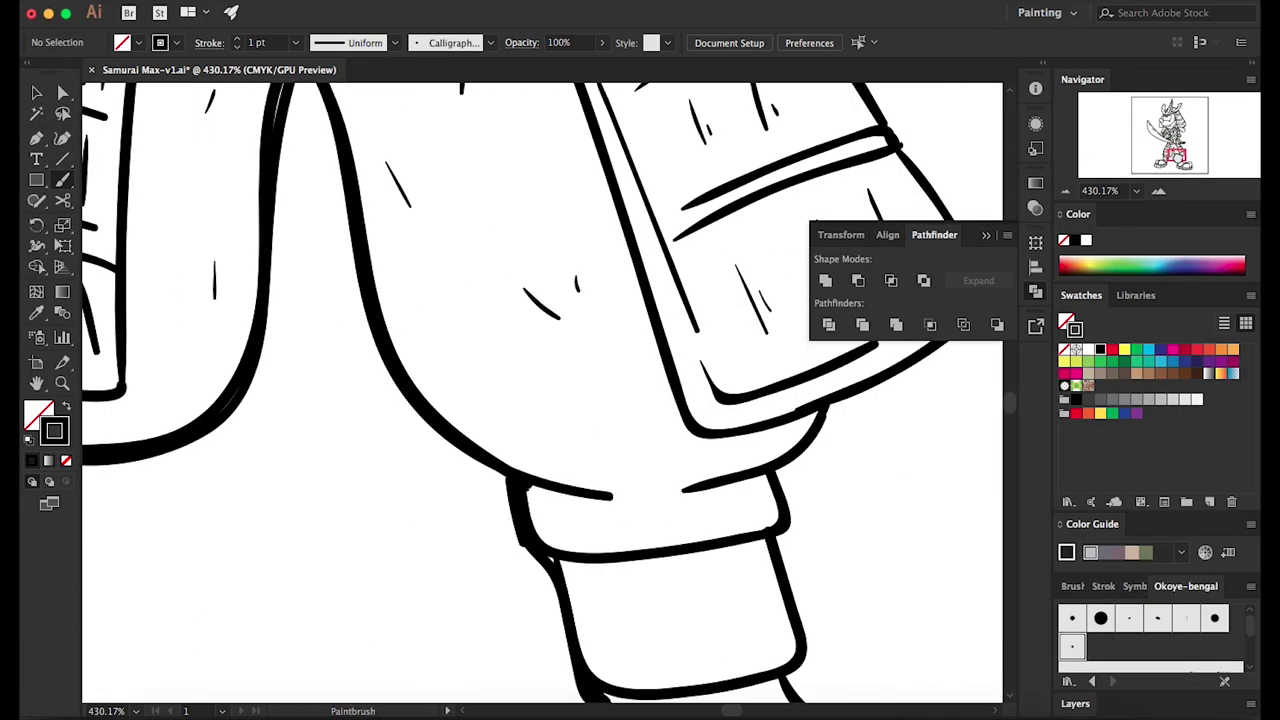
{"action": "scroll", "coordinate": [540, 590], "scroll_direction": "up", "scroll_amount": 1}
{"action": "left_click_drag", "start_coordinate": [520, 568], "coordinate": [546, 648]}
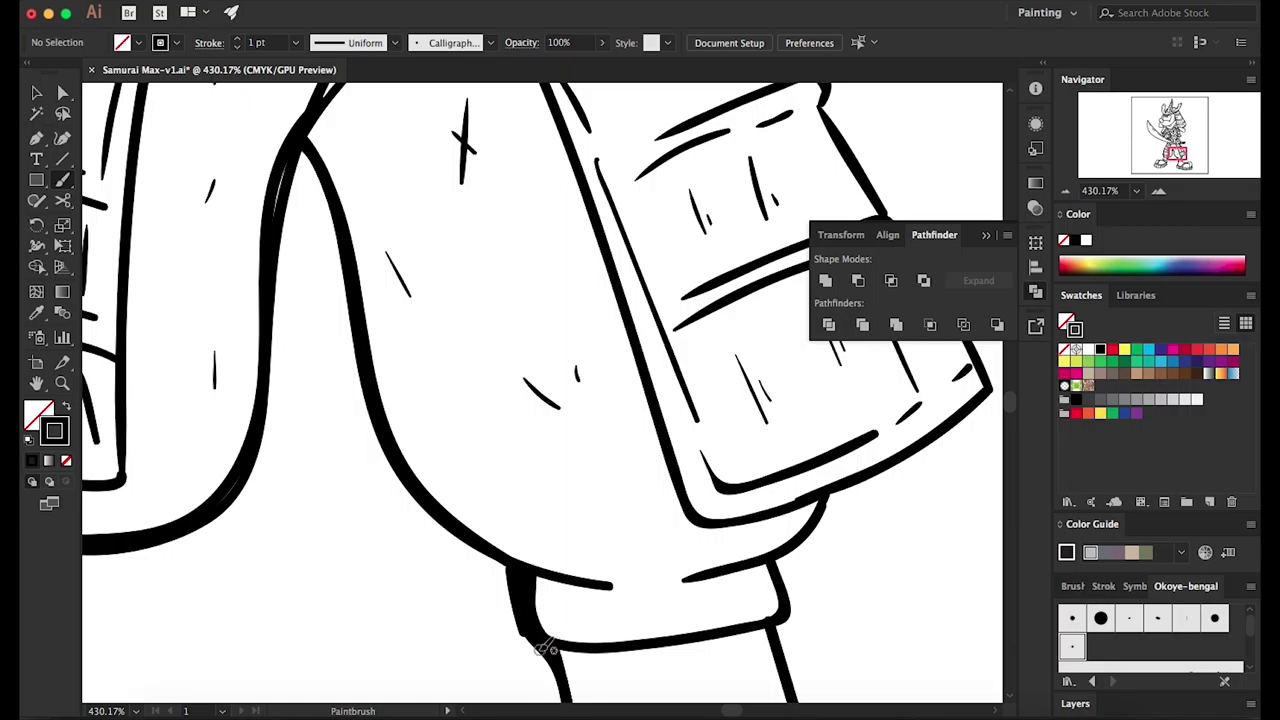
{"action": "left_click_drag", "start_coordinate": [284, 162], "coordinate": [266, 216]}
Add heavier contour strokes to the left and right leg armour edges
{"action": "left_click_drag", "start_coordinate": [1150, 195], "coordinate": [1066, 194]}
{"action": "mouse_move", "coordinate": [1176, 140]}
{"action": "left_mouse_down"}
{"action": "mouse_move", "coordinate": [1177, 158]}
{"action": "mouse_move", "coordinate": [1155, 168]}
{"action": "left_mouse_up"}
{"action": "mouse_move", "coordinate": [338, 400]}
{"action": "left_mouse_down"}
{"action": "mouse_move", "coordinate": [372, 328]}
{"action": "mouse_move", "coordinate": [436, 278]}
{"action": "left_mouse_up"}
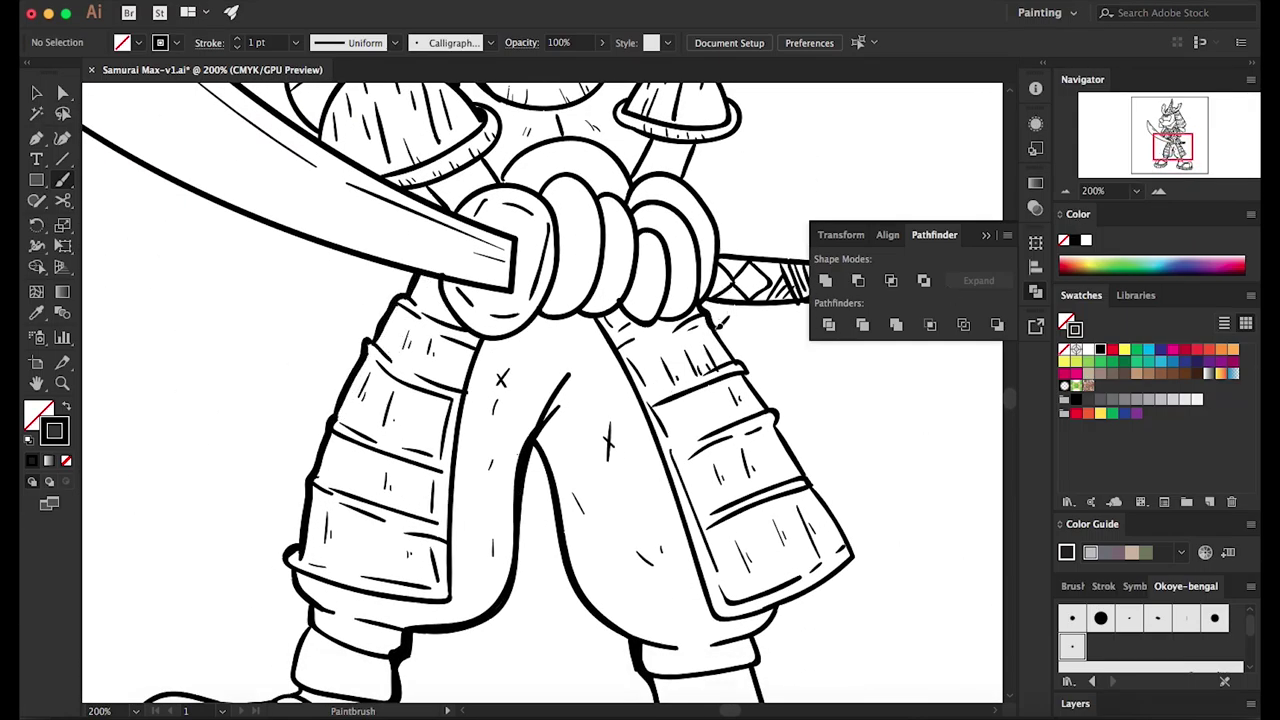
{"action": "left_click_drag", "start_coordinate": [818, 478], "coordinate": [820, 482]}
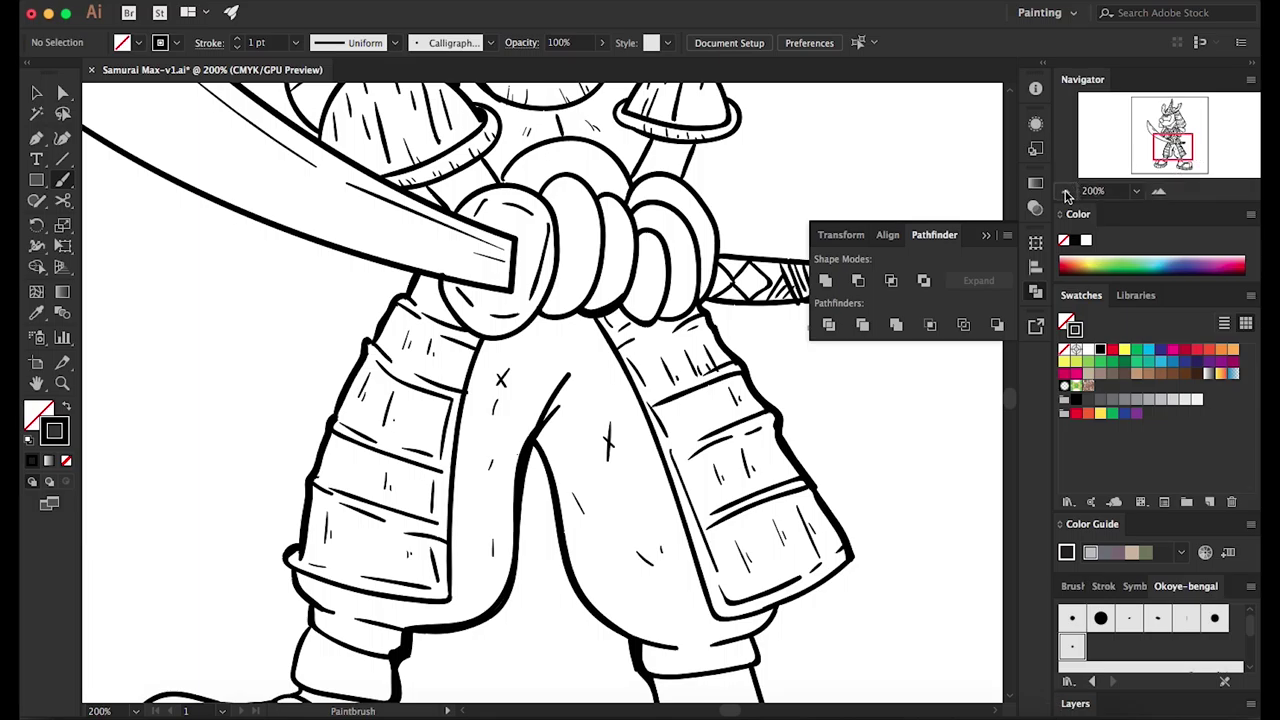
Select and clear the artwork, then zoom out to show the whole artboard
{"action": "left_click", "coordinate": [1066, 195]}
{"action": "key", "text": "ctrl+a"}
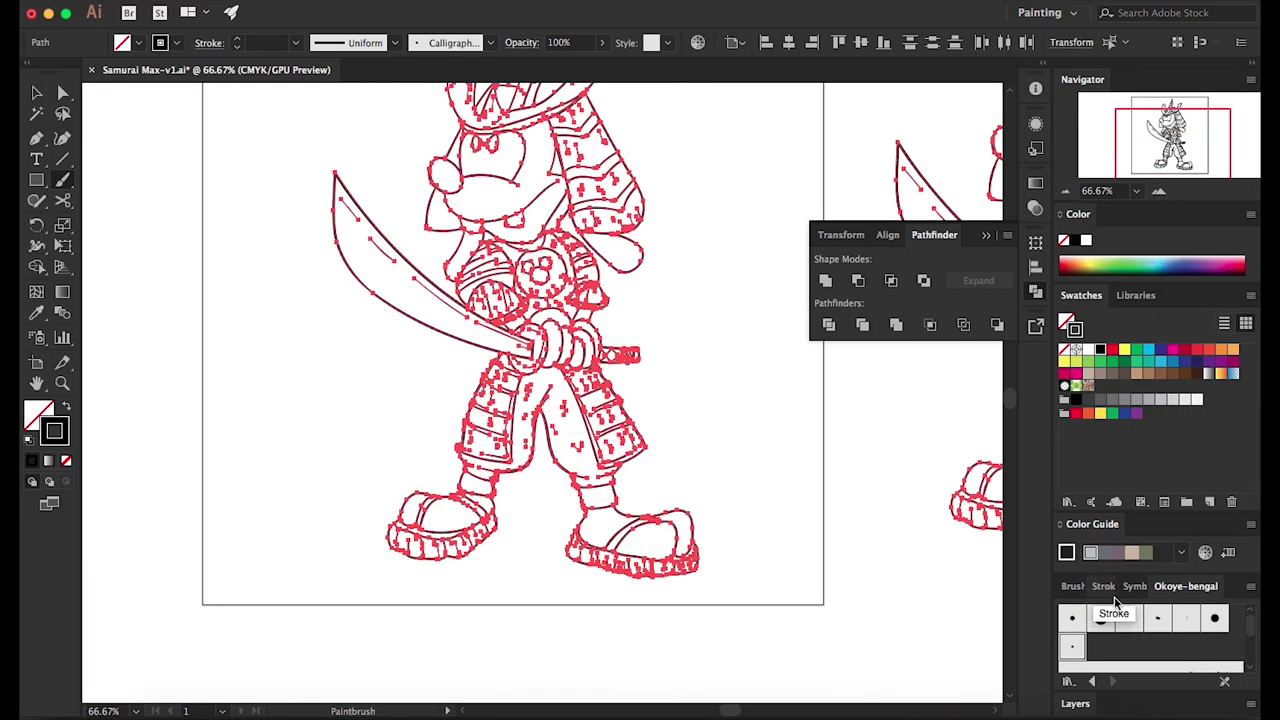
{"action": "key", "text": "shift+ctrl+a"}
{"action": "scroll", "coordinate": [783, 608], "scroll_direction": "up", "scroll_amount": 5}
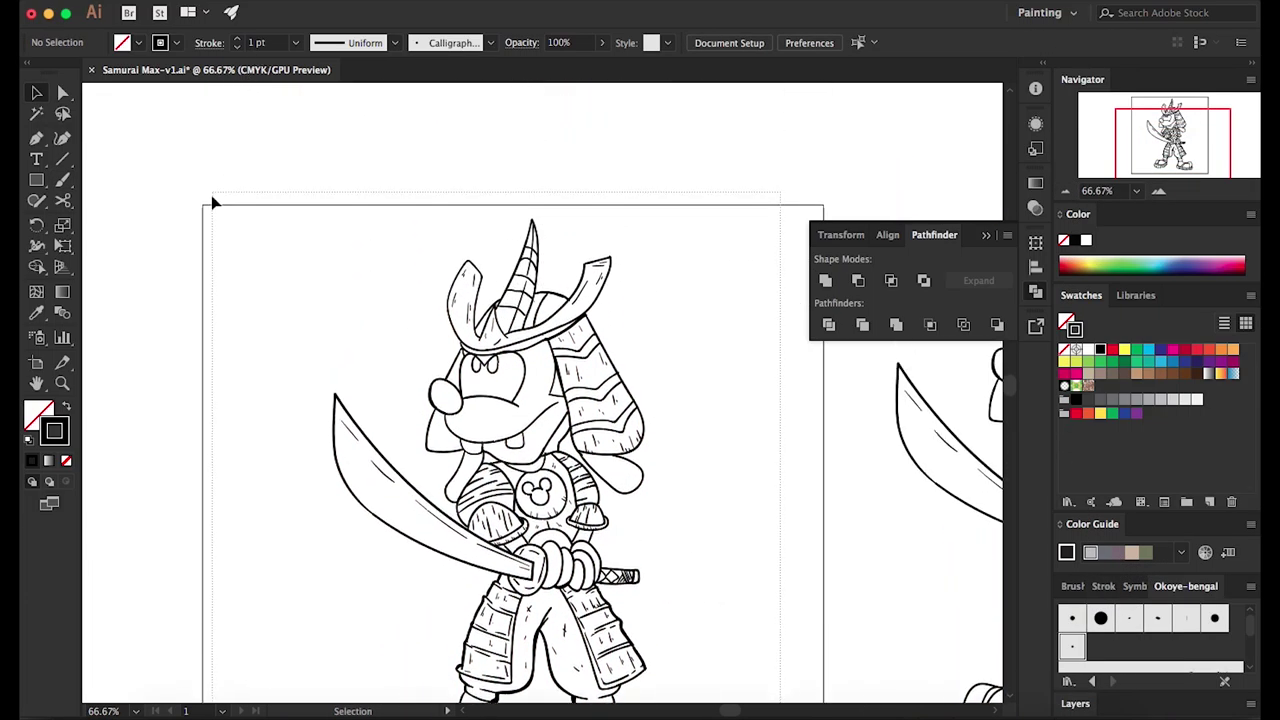
{"action": "left_click", "coordinate": [333, 400]}
{"action": "left_click", "coordinate": [266, 100]}
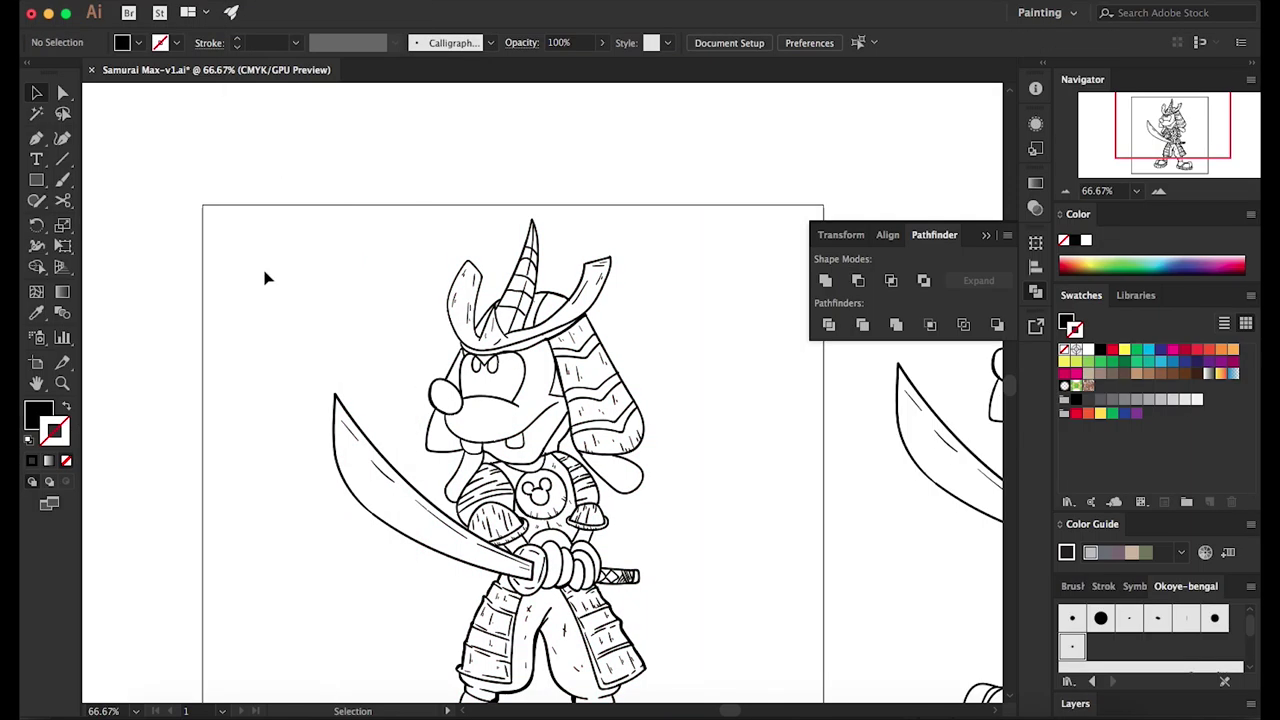
{"action": "scroll", "coordinate": [500, 400], "scroll_direction": "down", "scroll_amount": 5}
{"action": "key", "text": "ctrl+minus"}
Draw a 1080 px light grey square and place it behind the character
{"action": "key", "text": "m"}
{"action": "left_click_drag", "start_coordinate": [494, 180], "coordinate": [805, 490]}
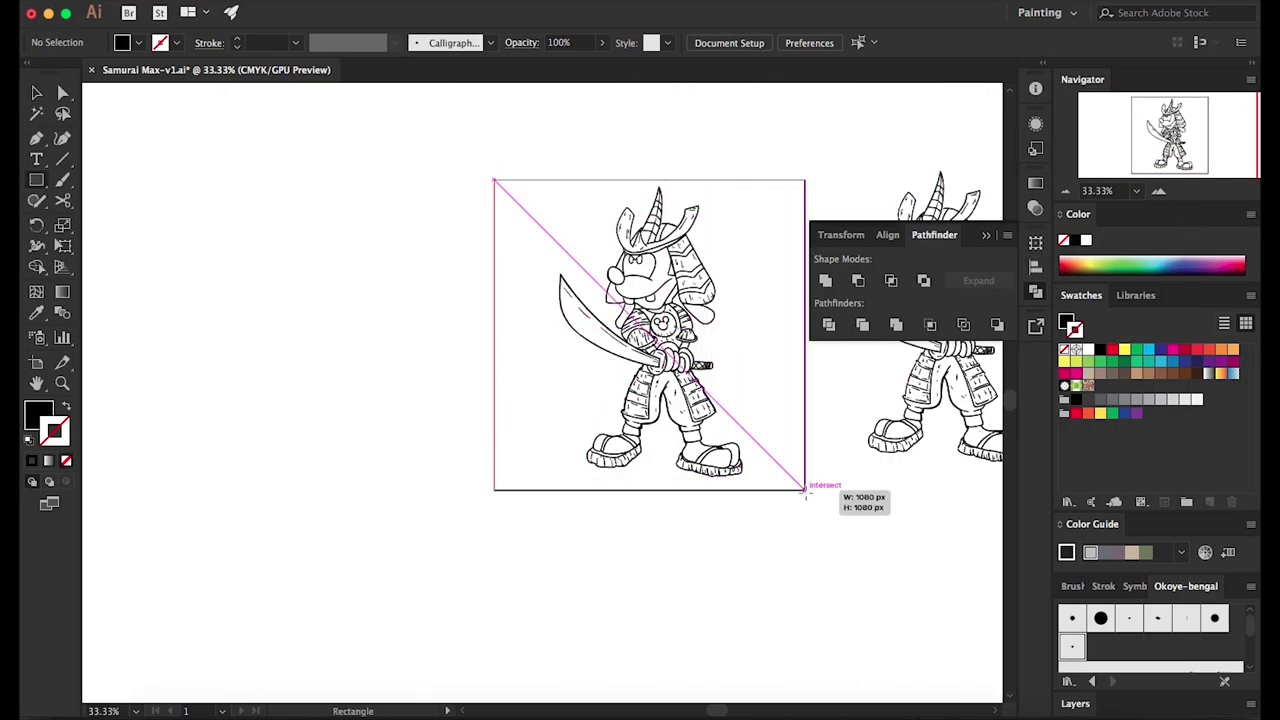
{"action": "left_click", "coordinate": [1165, 403]}
{"action": "key", "text": "ctrl+shift+bracketleft"}
{"action": "key", "text": "v"}
{"action": "left_click_drag", "start_coordinate": [777, 251], "coordinate": [396, 286]}
{"action": "left_click", "coordinate": [750, 484]}
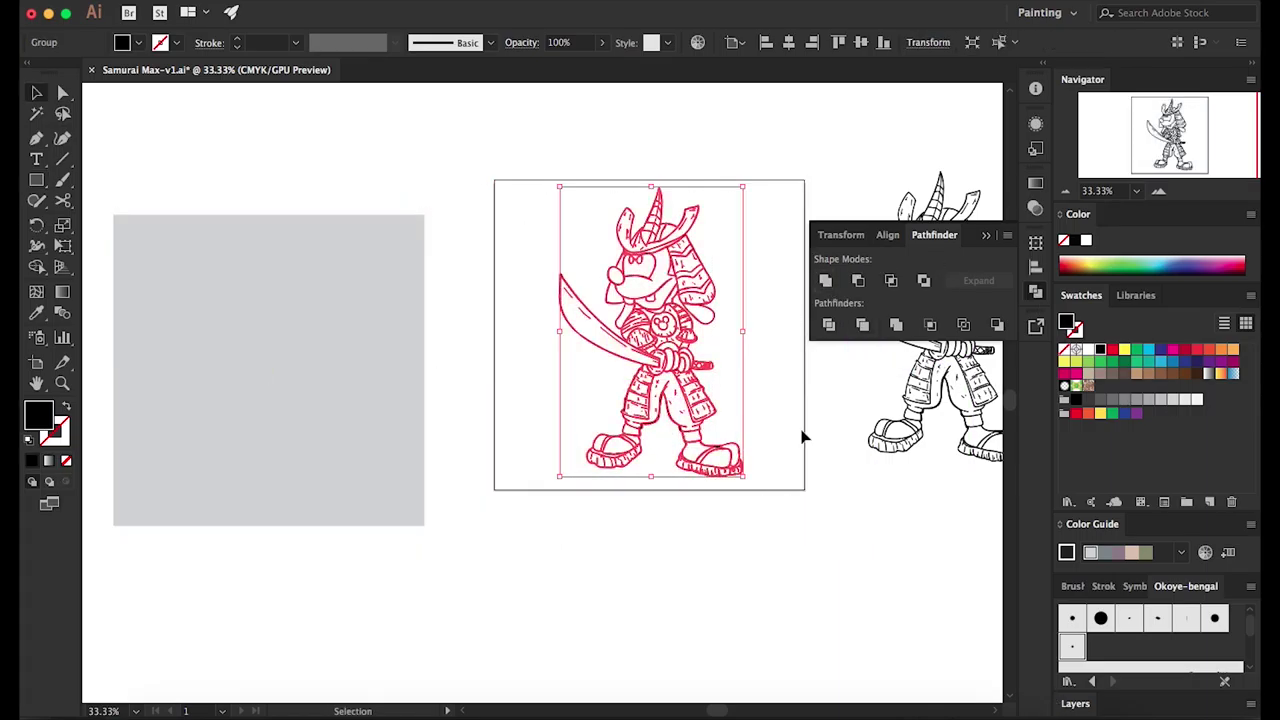
{"action": "left_click", "coordinate": [460, 434]}
{"action": "left_click_drag", "start_coordinate": [340, 434], "coordinate": [722, 402]}
Group the square with the character and delete the grey area outside the silhouette
{"action": "key", "text": "ctrl+a"}
{"action": "key", "text": "ctrl+g"}
{"action": "double_click", "coordinate": [766, 411]}
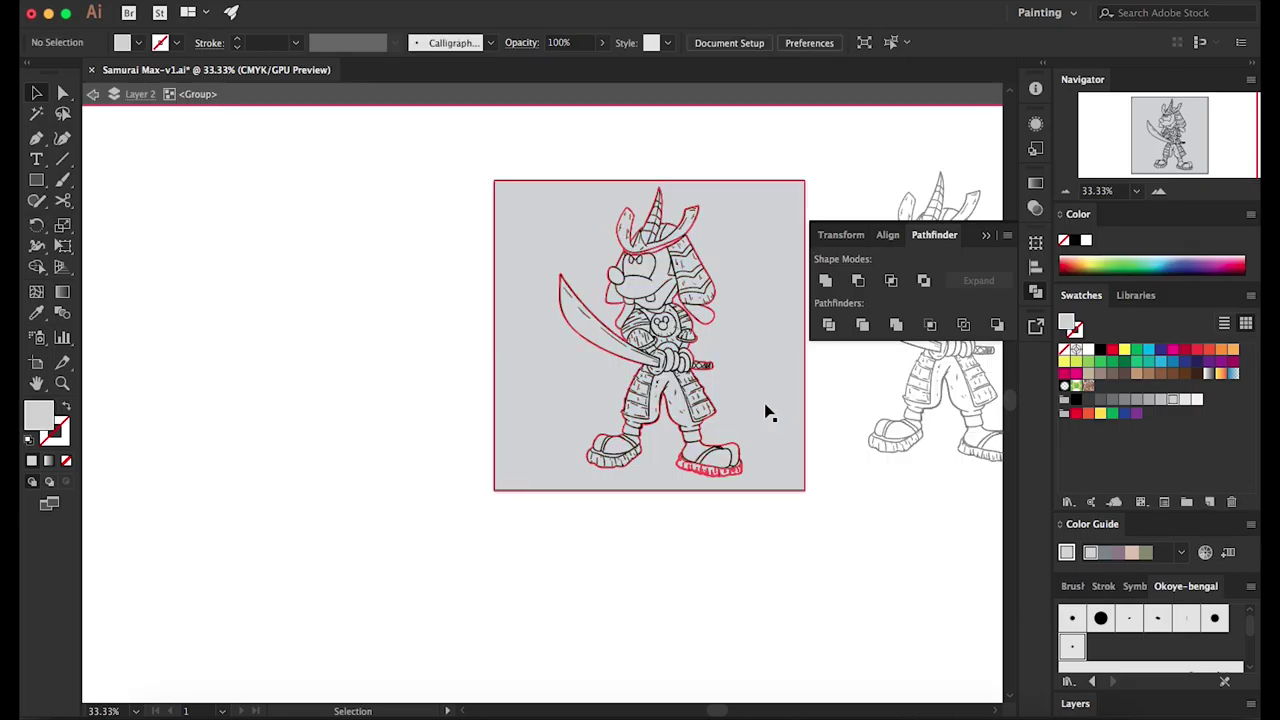
{"action": "left_click", "coordinate": [766, 411]}
{"action": "key", "text": "Delete"}
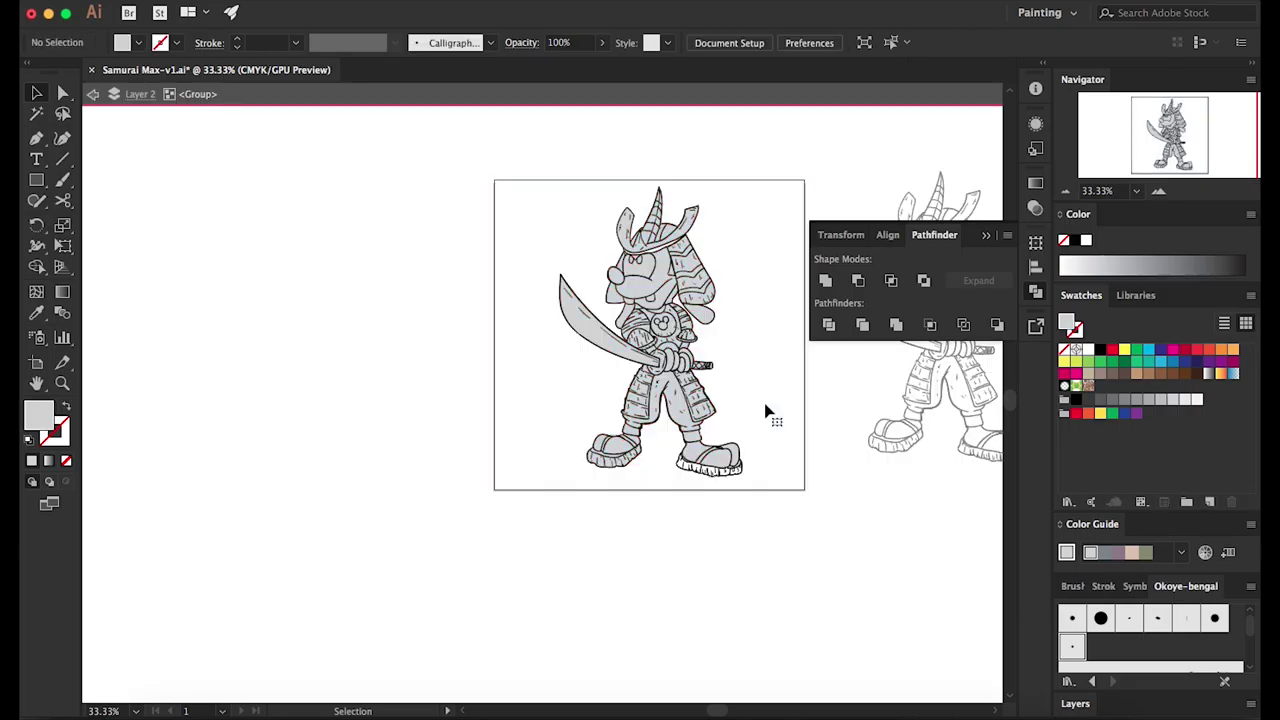
{"action": "left_click", "coordinate": [575, 295]}
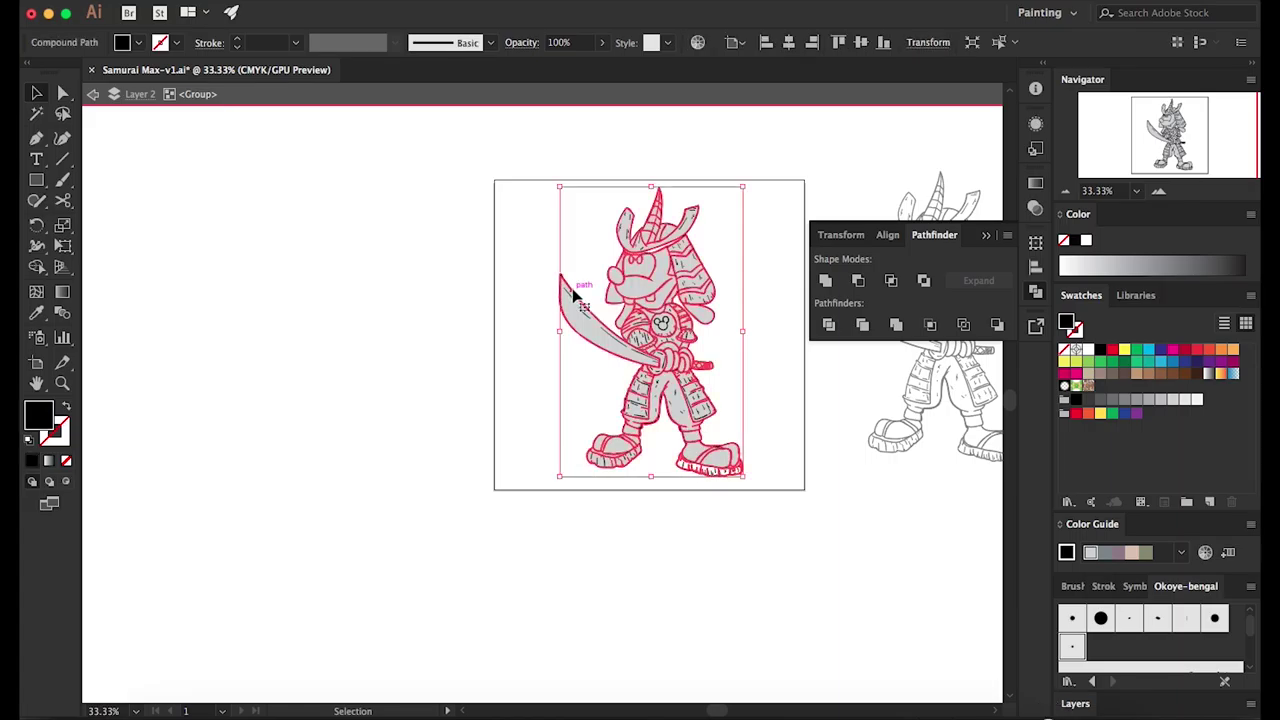
{"action": "double_click", "coordinate": [833, 635]}
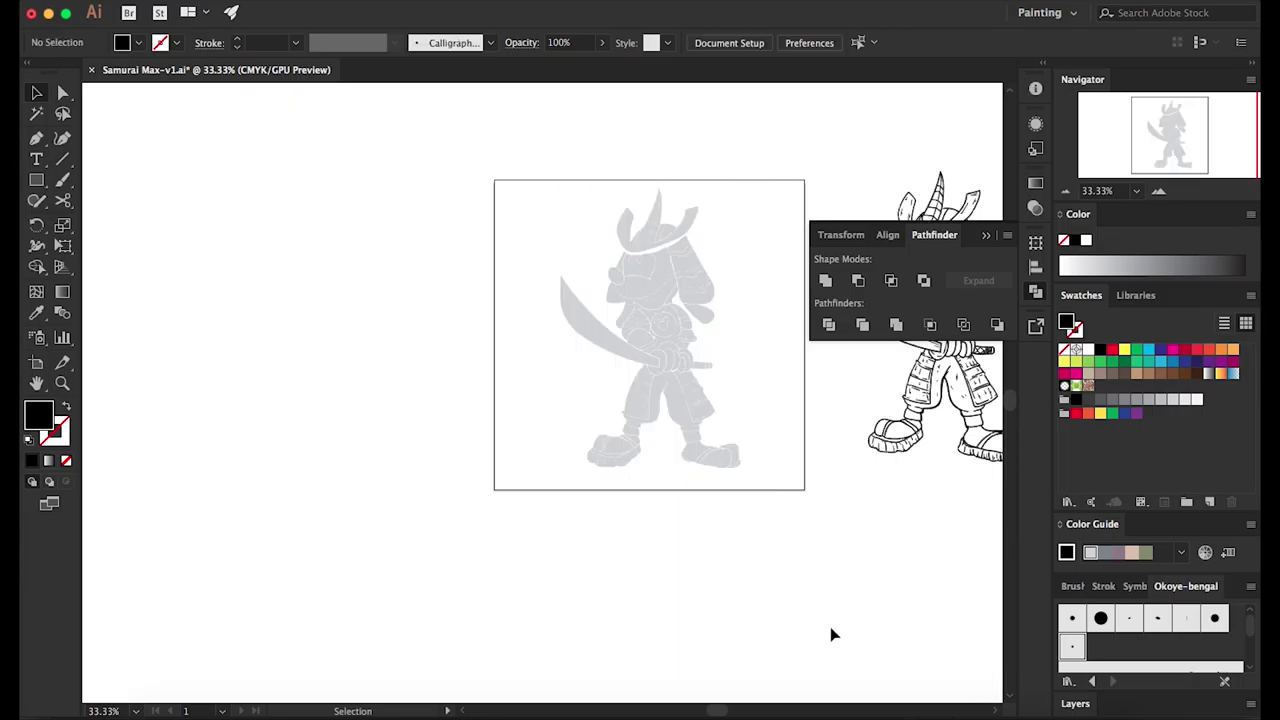
Show the Layers panel and zoom in on the helmet and face
{"action": "left_click", "coordinate": [1075, 703]}
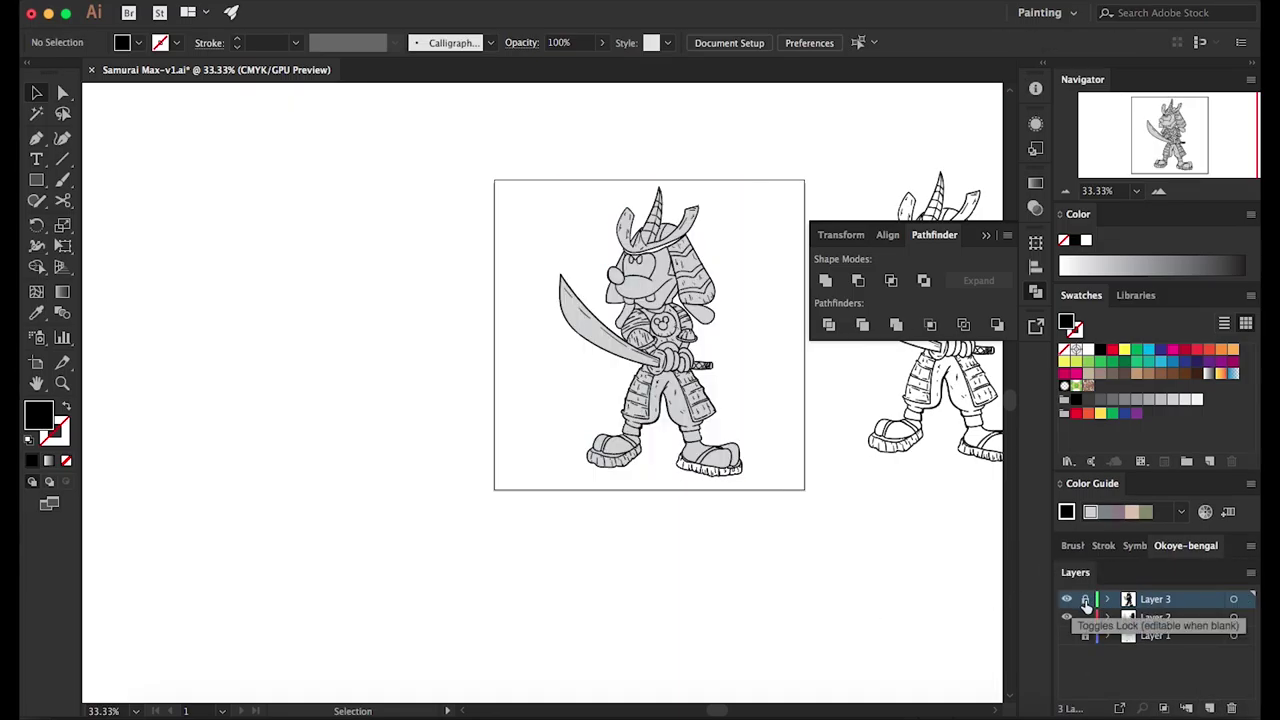
{"action": "key", "text": "z"}
{"action": "left_click_drag", "start_coordinate": [645, 210], "coordinate": [628, 372]}
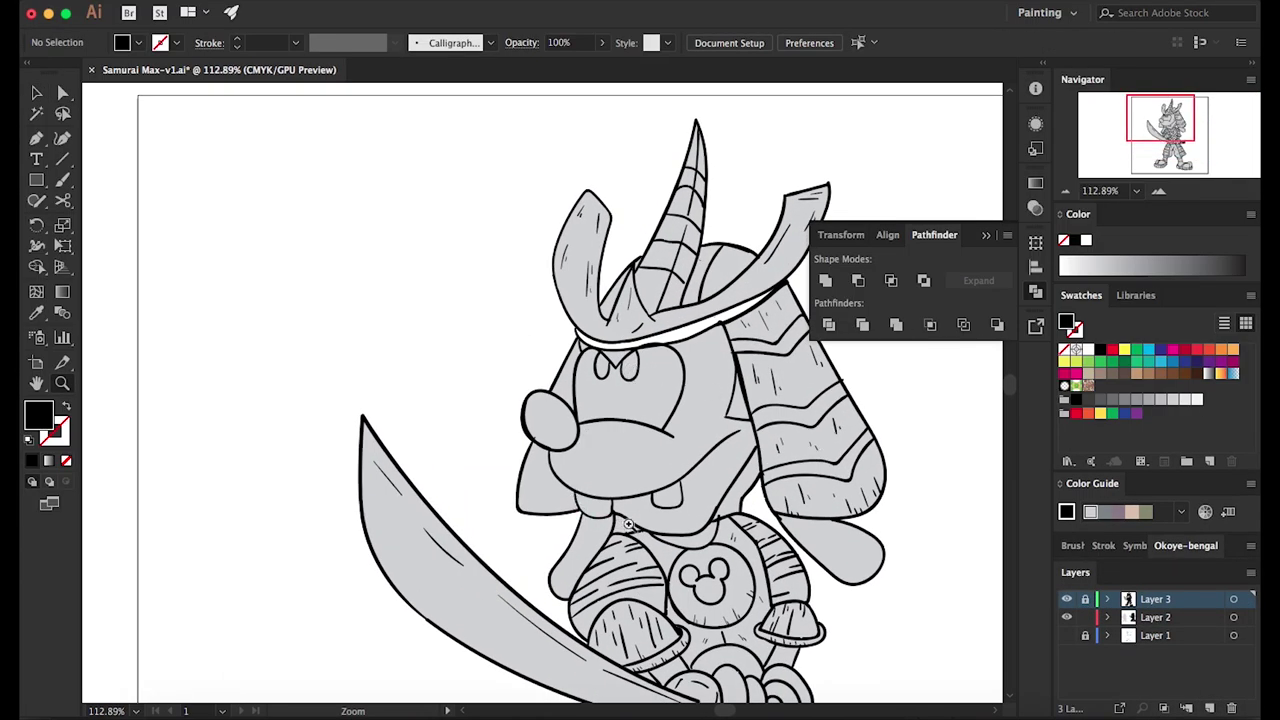
Fill the neck, under-face shadow, right arm, sliver and small triangle shapes black
{"action": "key", "text": "v"}
{"action": "left_click", "coordinate": [626, 540]}
{"action": "left_click", "coordinate": [229, 291]}
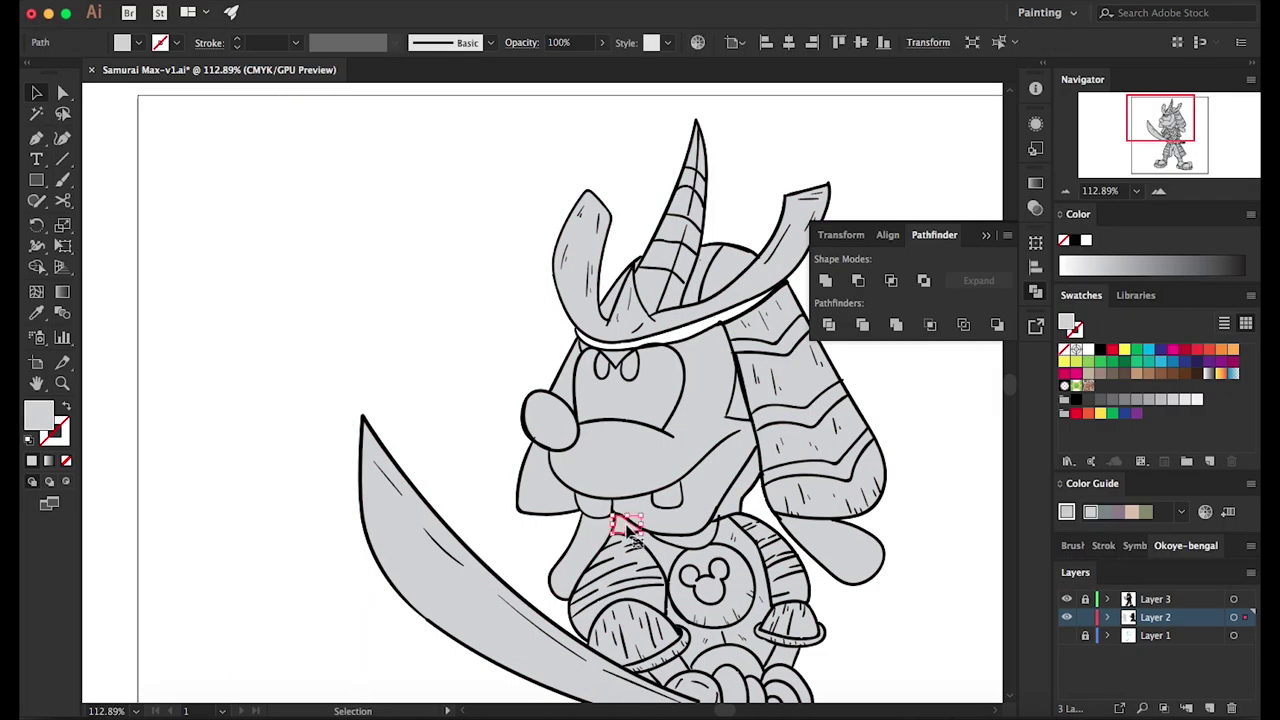
{"action": "left_click", "coordinate": [617, 523]}
{"action": "left_click", "coordinate": [843, 568], "text": "shift"}
{"action": "left_click", "coordinate": [738, 405], "text": "shift"}
{"action": "left_click", "coordinate": [615, 358], "text": "shift"}
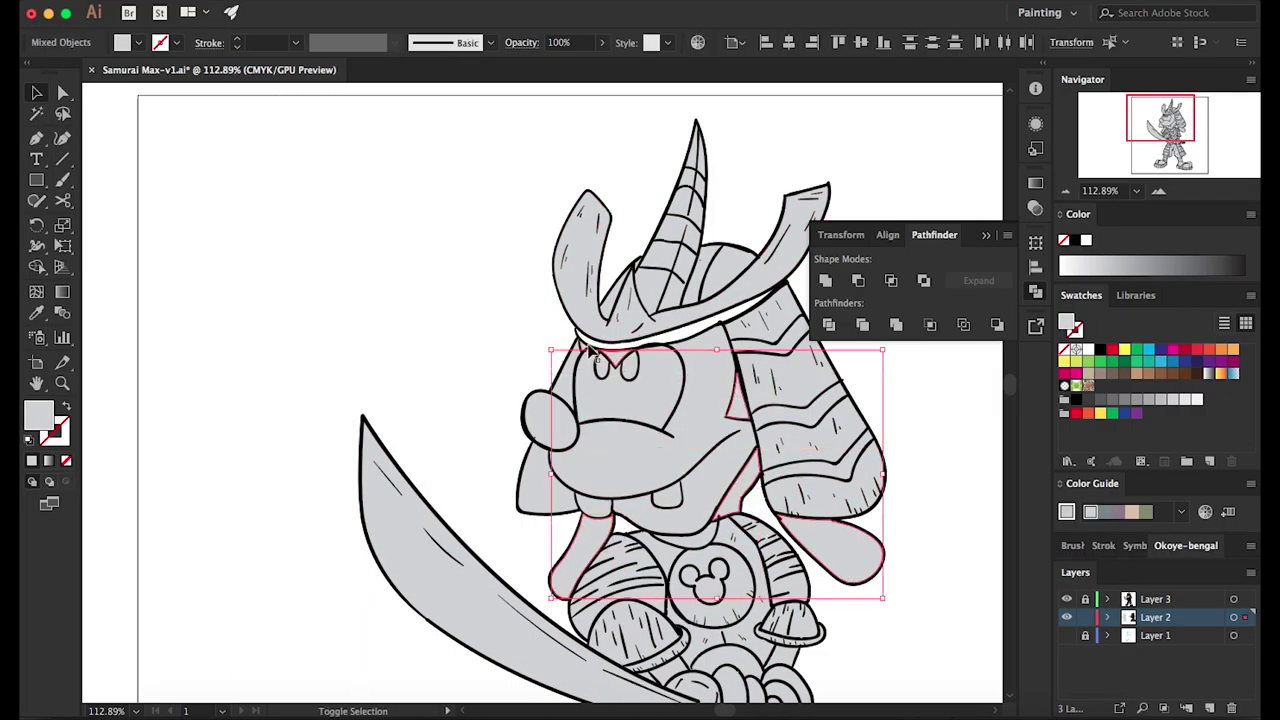
{"action": "left_click", "coordinate": [1101, 350]}
Fill both pupils black and the eye area white
{"action": "scroll", "coordinate": [894, 567], "scroll_direction": "down", "scroll_amount": 5}
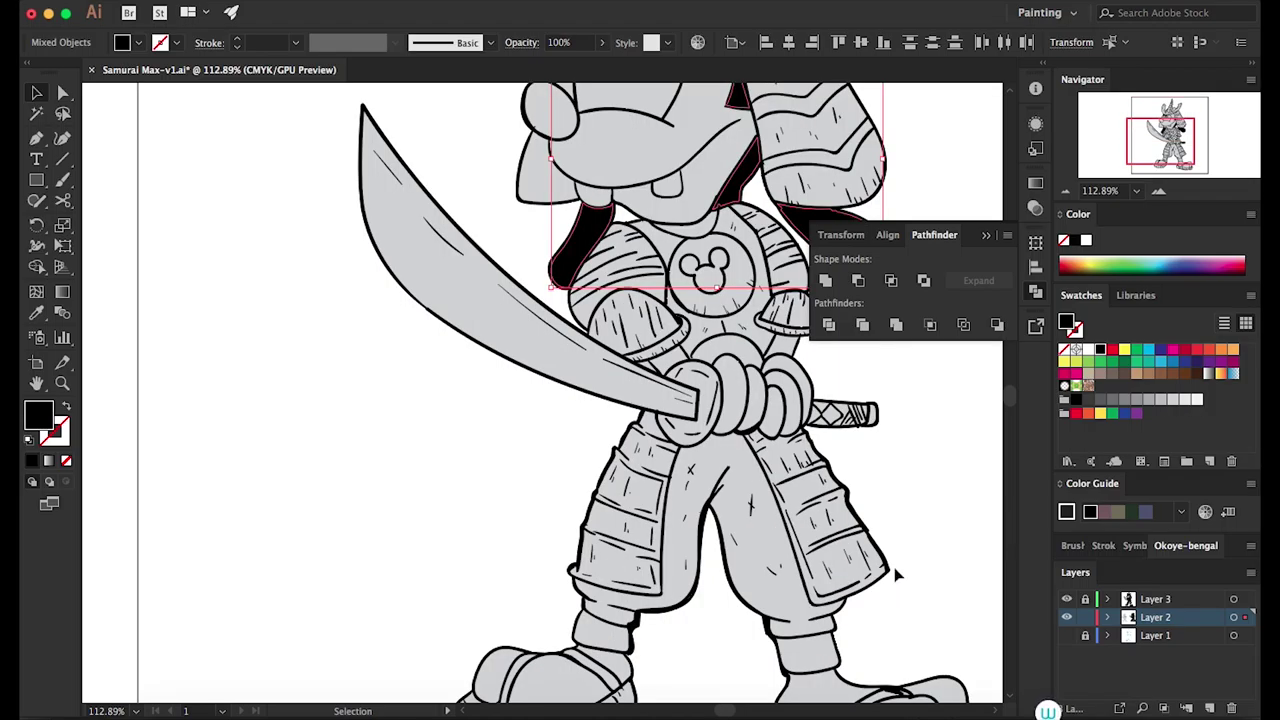
{"action": "scroll", "coordinate": [894, 567], "scroll_direction": "up", "scroll_amount": 3}
{"action": "scroll", "coordinate": [894, 567], "scroll_direction": "right", "scroll_amount": 1}
{"action": "left_click", "coordinate": [571, 248]}
{"action": "left_click", "coordinate": [1101, 350]}
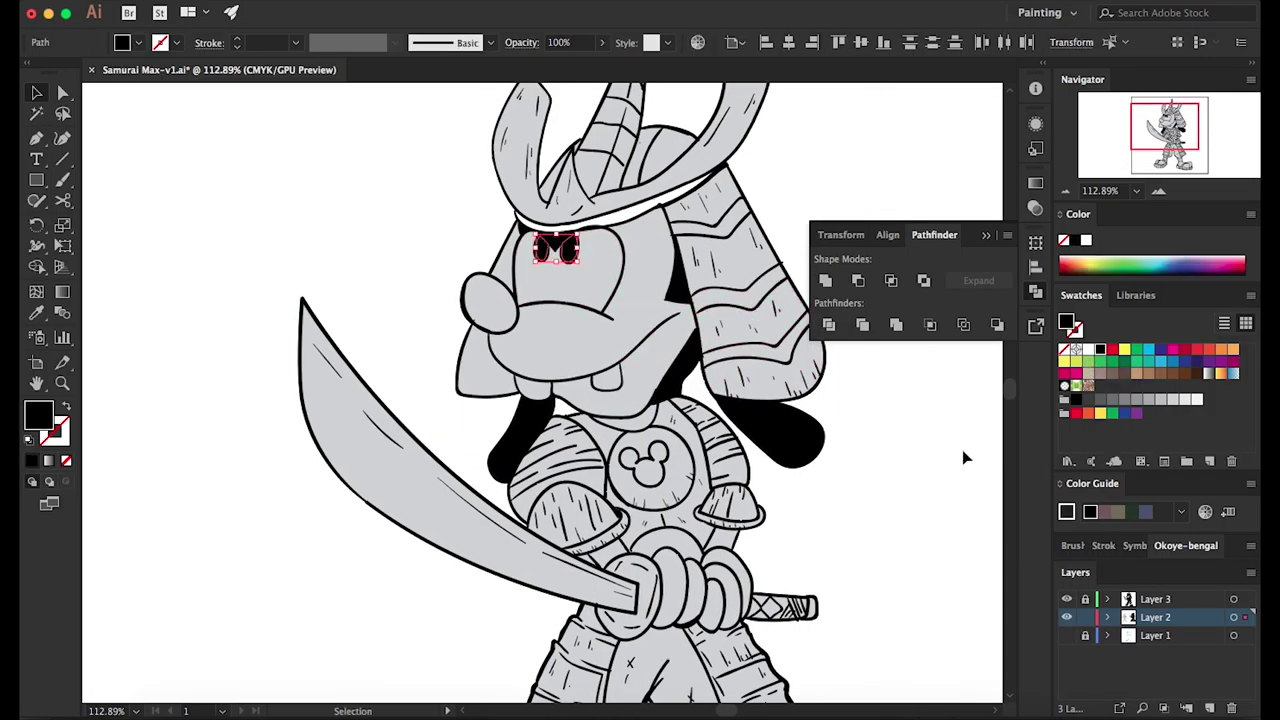
{"action": "left_click", "coordinate": [963, 451]}
{"action": "left_click", "coordinate": [572, 290]}
{"action": "left_click", "coordinate": [1197, 401]}
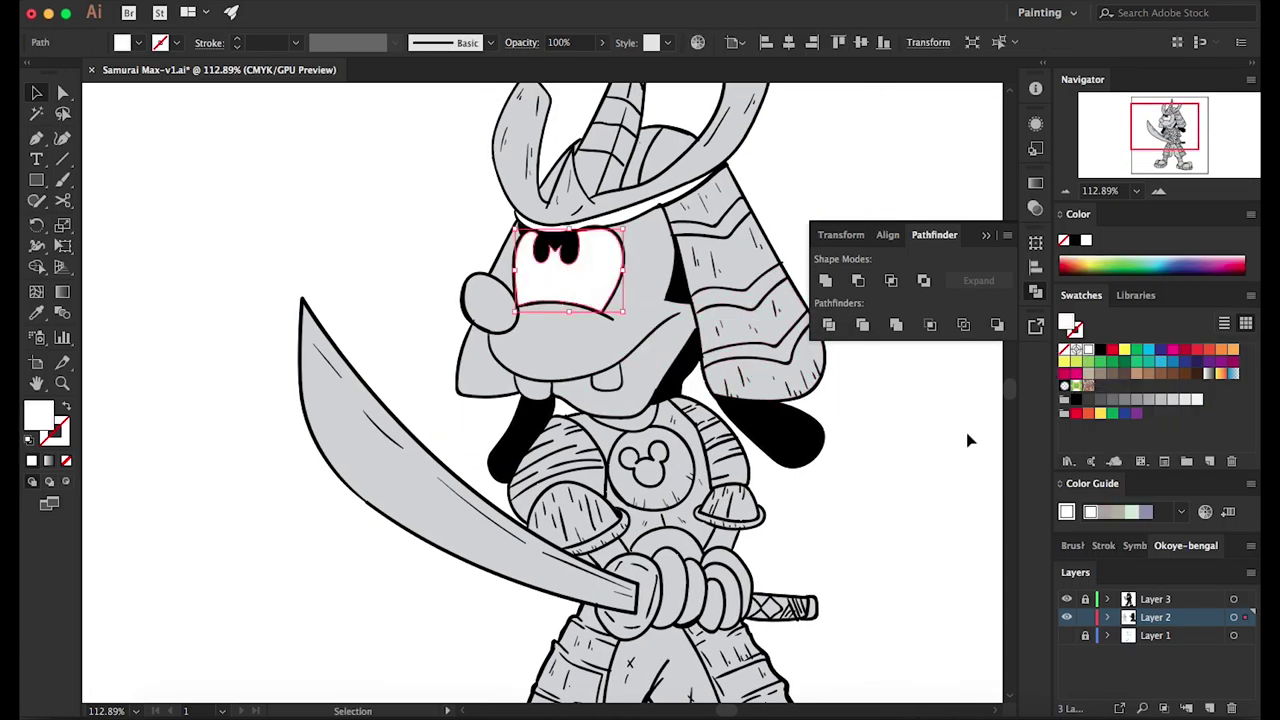
Give the face a cream fill of hex FFF5E1
{"action": "left_click", "coordinate": [644, 297]}
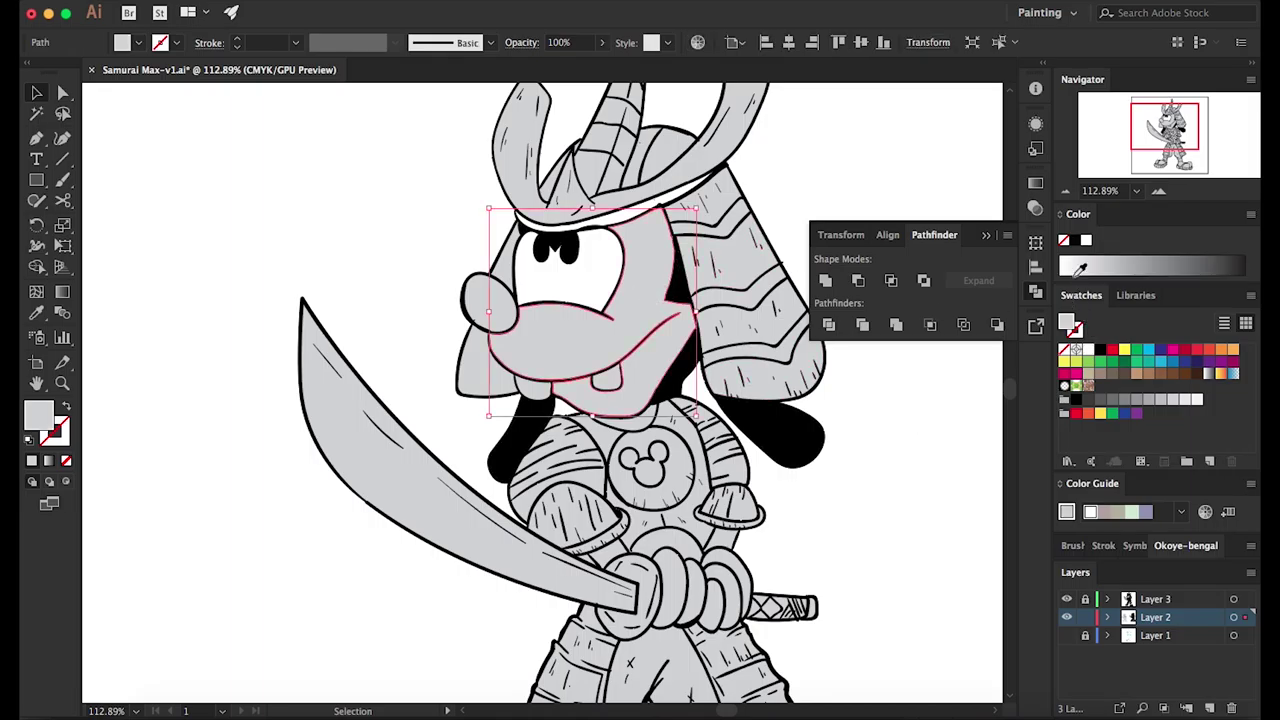
{"action": "key", "text": "ctrl+z"}
{"action": "left_click", "coordinate": [908, 500]}
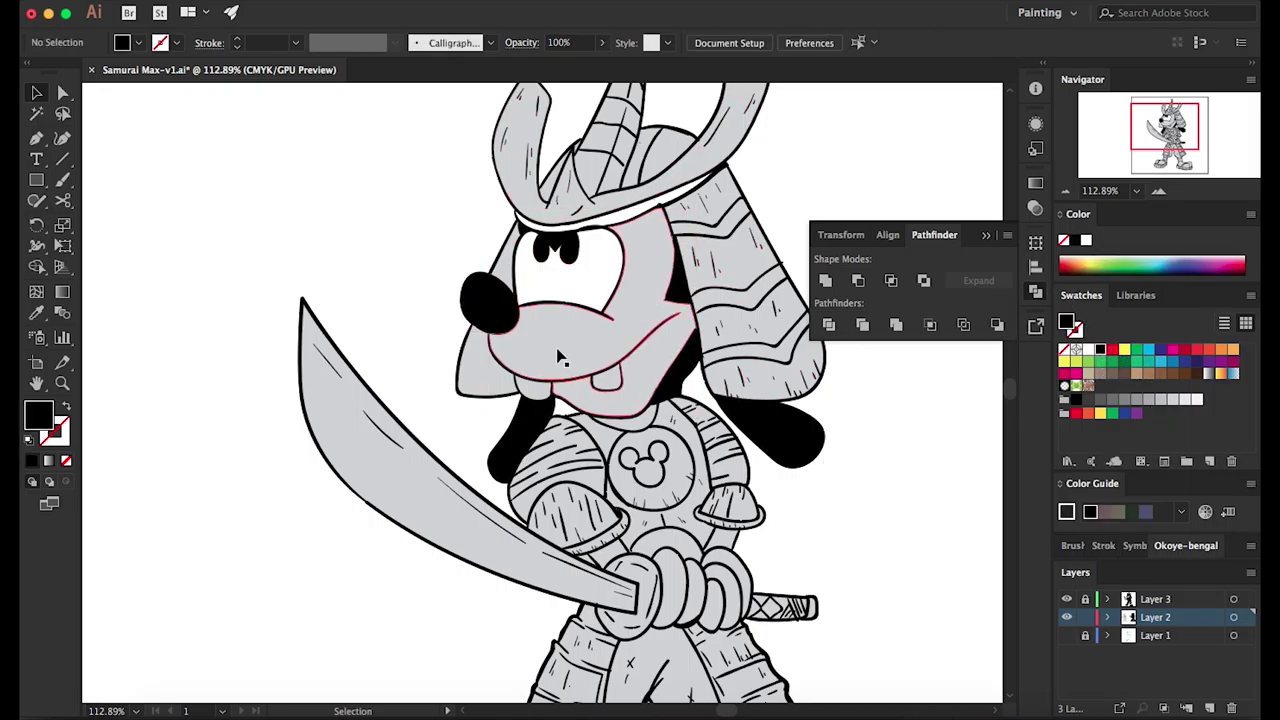
{"action": "left_click", "coordinate": [563, 357]}
{"action": "double_click", "coordinate": [38, 414]}
{"action": "type", "text": "FFF5E1"}
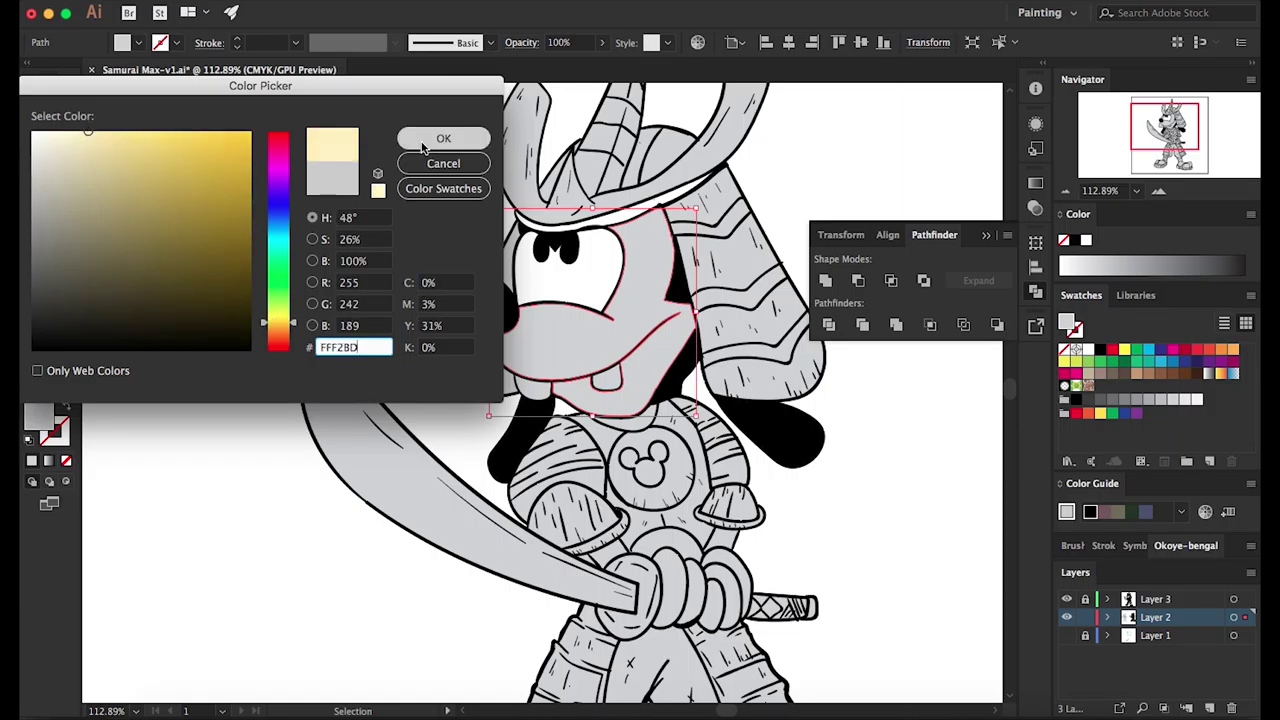
{"action": "key", "text": "Return"}
Try hex FFF8E7 as the face fill, then undo it
{"action": "double_click", "coordinate": [50, 418]}
{"action": "type", "text": "FFF8E7"}
{"action": "left_click", "coordinate": [443, 136]}
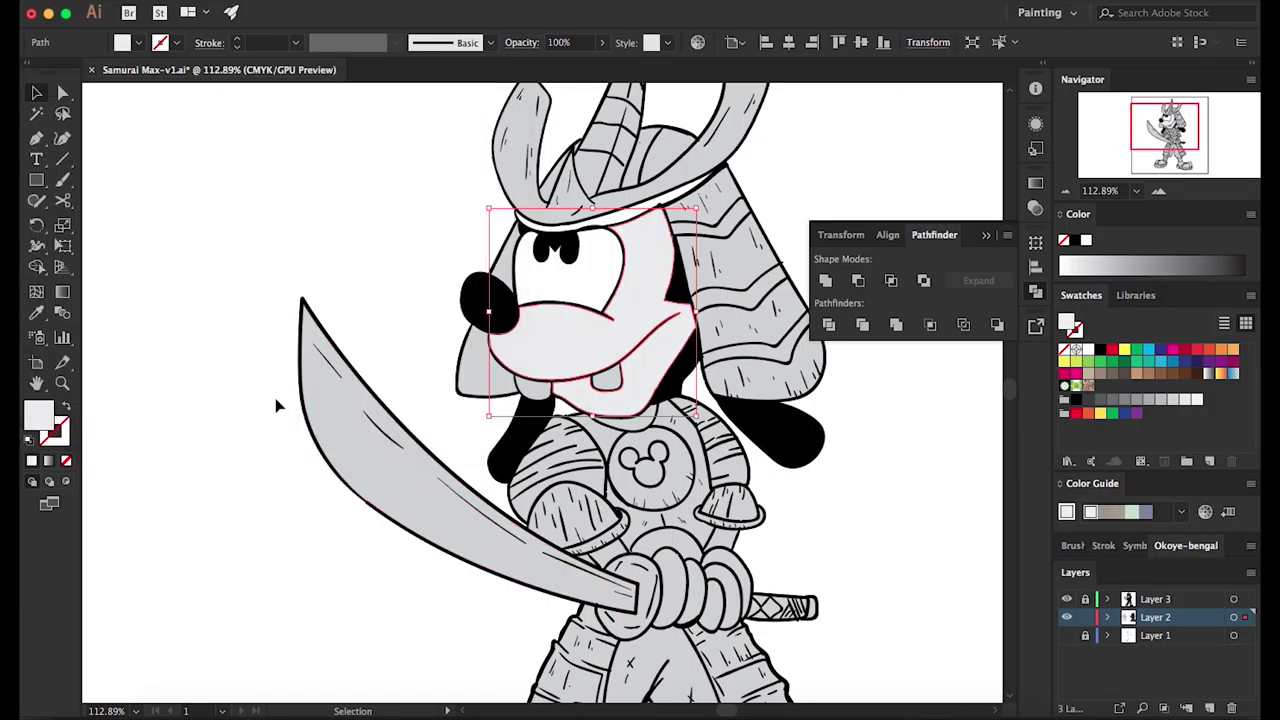
{"action": "left_click", "coordinate": [180, 2]}
{"action": "key", "text": "Escape"}
{"action": "left_click", "coordinate": [263, 486]}
{"action": "key", "text": "ctrl+z"}
Set the face fill to pale yellow hex FFE699
{"action": "left_click", "coordinate": [1124, 349]}
{"action": "double_click", "coordinate": [38, 414]}
{"action": "type", "text": "FFE699"}
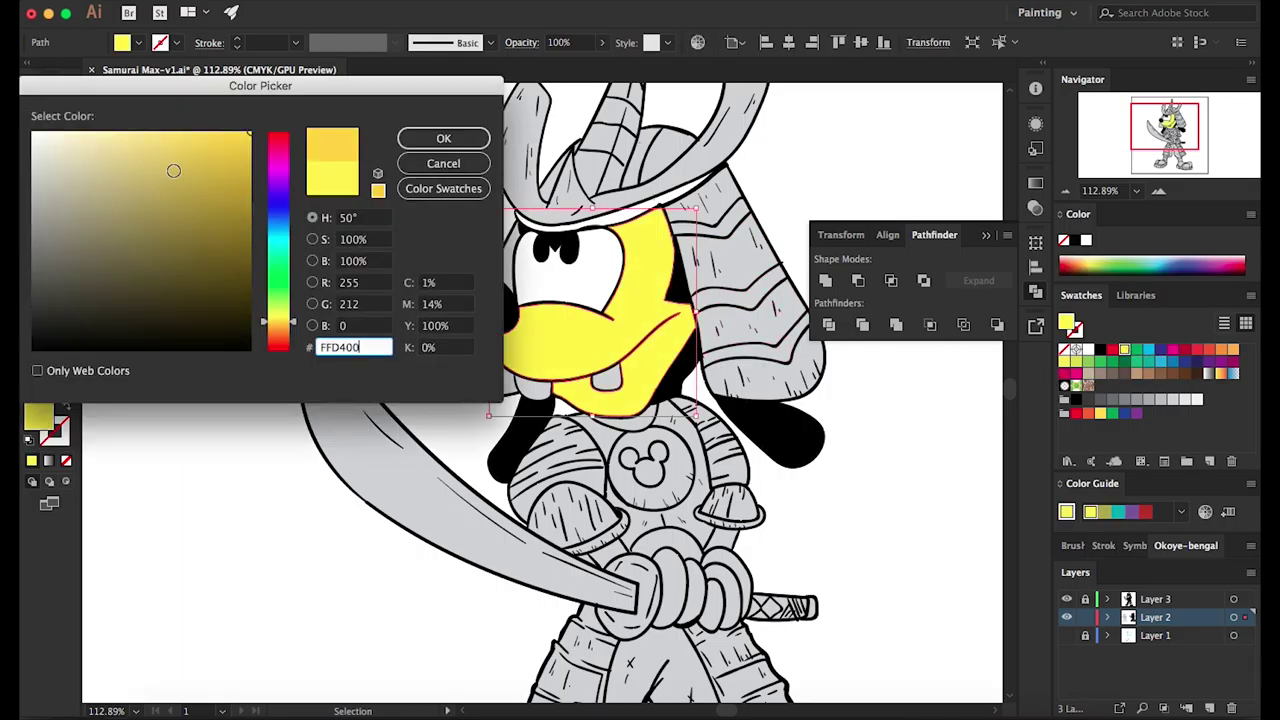
{"action": "left_click", "coordinate": [410, 143]}
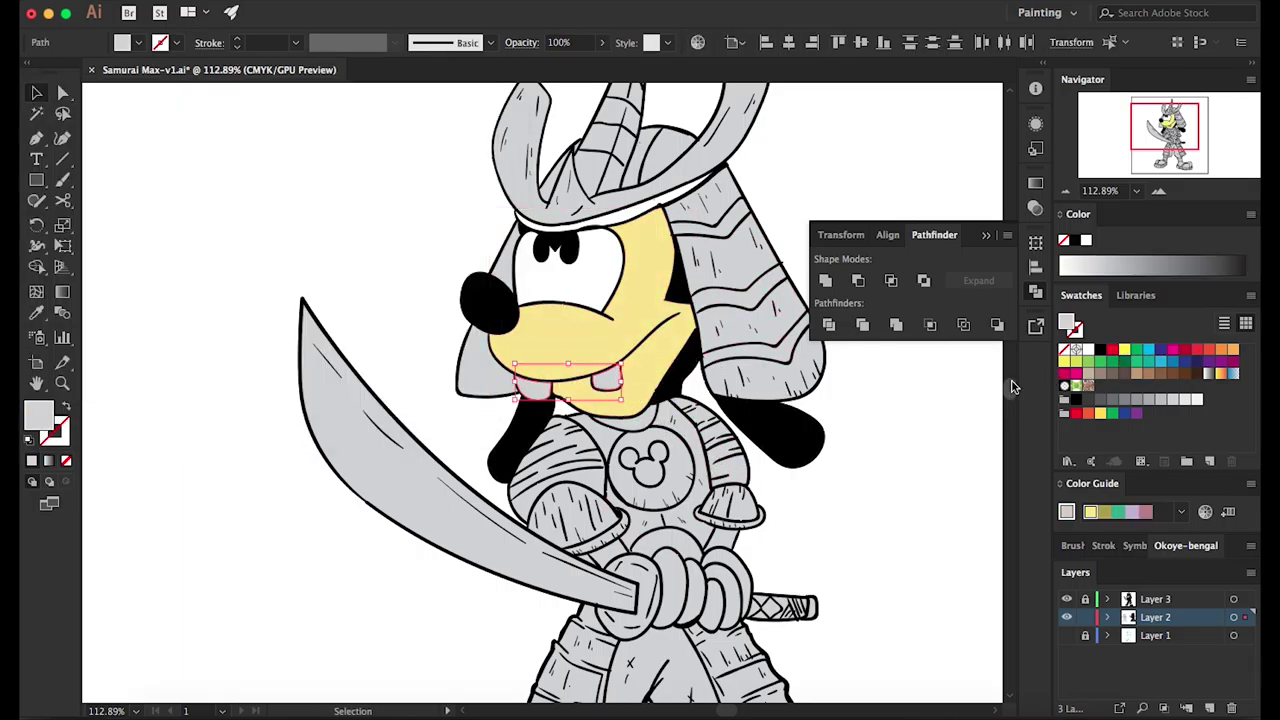
{"action": "scroll", "coordinate": [751, 324], "scroll_direction": "up", "scroll_amount": 2}
{"action": "scroll", "coordinate": [751, 324], "scroll_direction": "down", "scroll_amount": 5}
{"action": "scroll", "coordinate": [751, 324], "scroll_direction": "down", "scroll_amount": 2}
{"action": "left_click", "coordinate": [400, 290]}
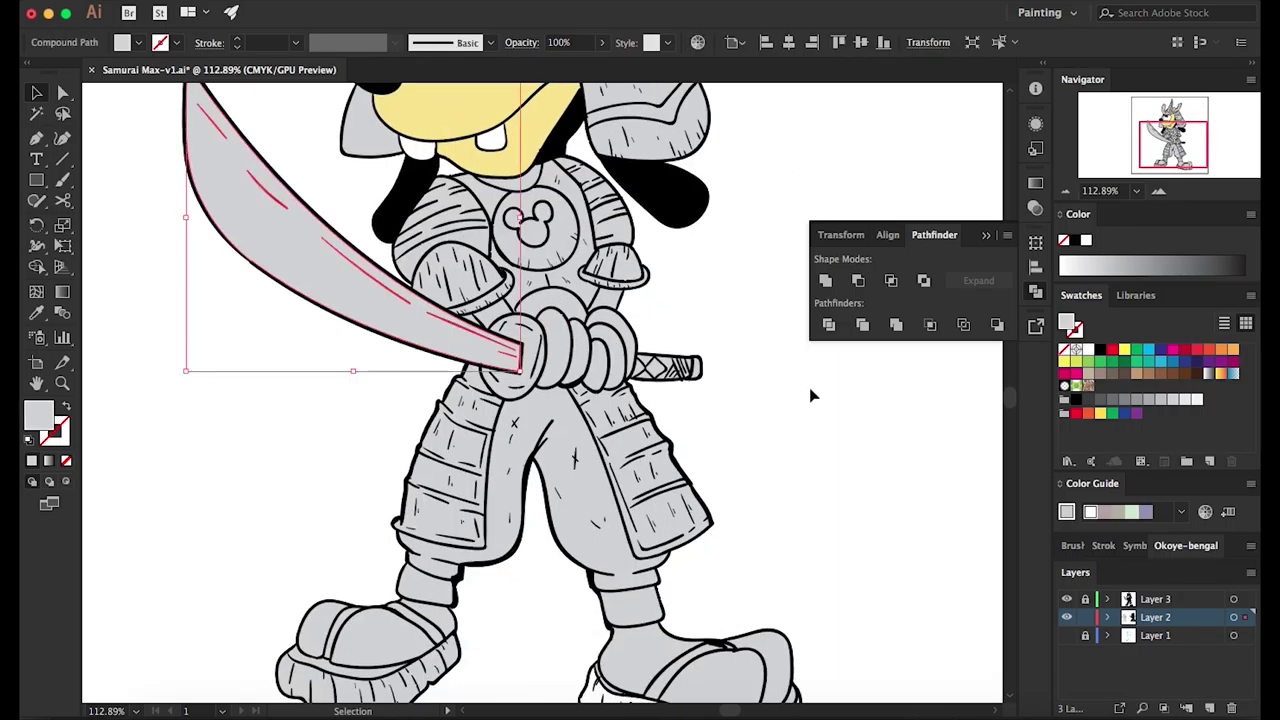
Fill the sword blade pale blue with hex DBEAF4
{"action": "left_click", "coordinate": [1148, 352]}
{"action": "double_click", "coordinate": [38, 414]}
{"action": "type", "text": "DBEAF4"}
{"action": "left_click", "coordinate": [443, 134]}
{"action": "left_click", "coordinate": [797, 466]}
Fill the Mickey emblem on the chest black
{"action": "scroll", "coordinate": [797, 466], "scroll_direction": "up", "scroll_amount": 1}
{"action": "scroll", "coordinate": [780, 390], "scroll_direction": "up", "scroll_amount": 3}
{"action": "scroll", "coordinate": [761, 302], "scroll_direction": "down", "scroll_amount": 5}
{"action": "scroll", "coordinate": [761, 302], "scroll_direction": "up", "scroll_amount": 3}
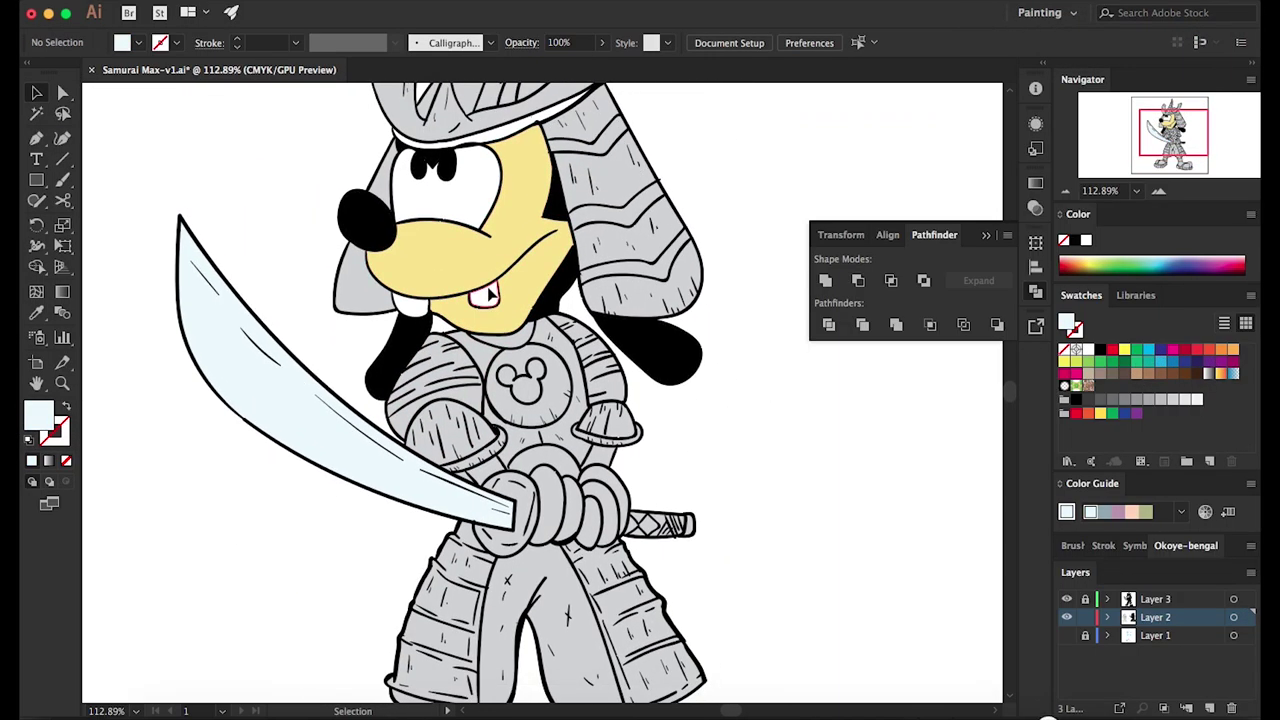
{"action": "left_click", "coordinate": [522, 380]}
{"action": "left_click", "coordinate": [1100, 349]}
{"action": "left_click", "coordinate": [849, 577]}
Try a blue fill on the ear-flap and helmet hatching, then undo it
{"action": "scroll", "coordinate": [806, 506], "scroll_direction": "up", "scroll_amount": 2}
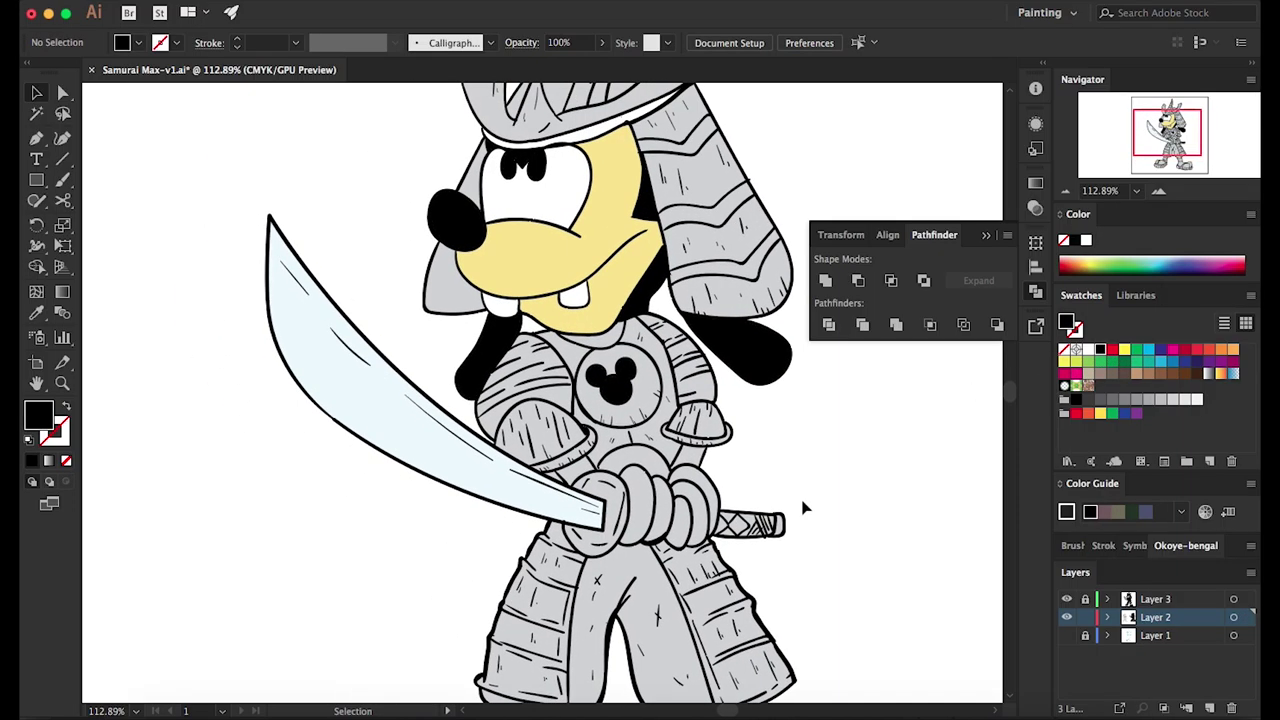
{"action": "scroll", "coordinate": [775, 372], "scroll_direction": "up", "scroll_amount": 3}
{"action": "left_click", "coordinate": [690, 290]}
{"action": "left_click", "coordinate": [720, 360], "text": "shift"}
{"action": "left_click", "coordinate": [752, 450], "text": "shift"}
{"action": "left_click", "coordinate": [700, 240], "text": "shift"}
{"action": "left_click", "coordinate": [615, 250], "text": "shift"}
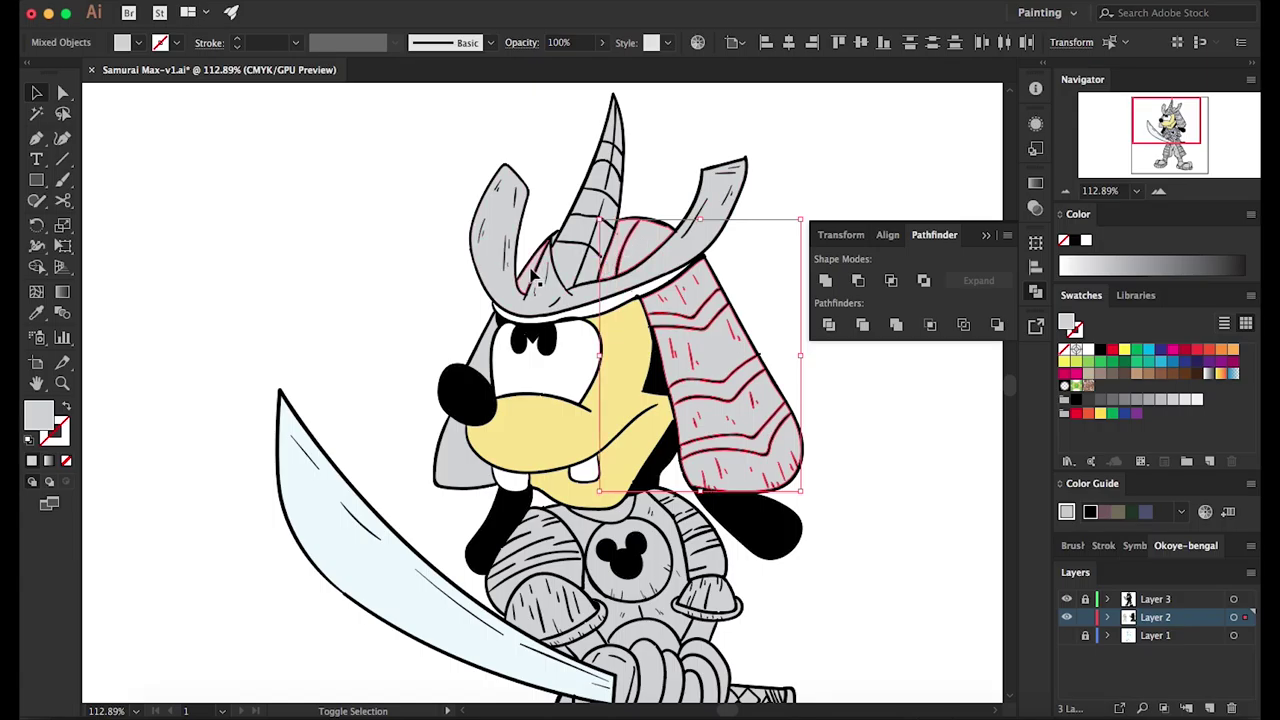
{"action": "left_click", "coordinate": [1177, 370]}
{"action": "scroll", "coordinate": [971, 480], "scroll_direction": "down", "scroll_amount": 5}
{"action": "left_click", "coordinate": [971, 480]}
{"action": "scroll", "coordinate": [971, 480], "scroll_direction": "up", "scroll_amount": 5}
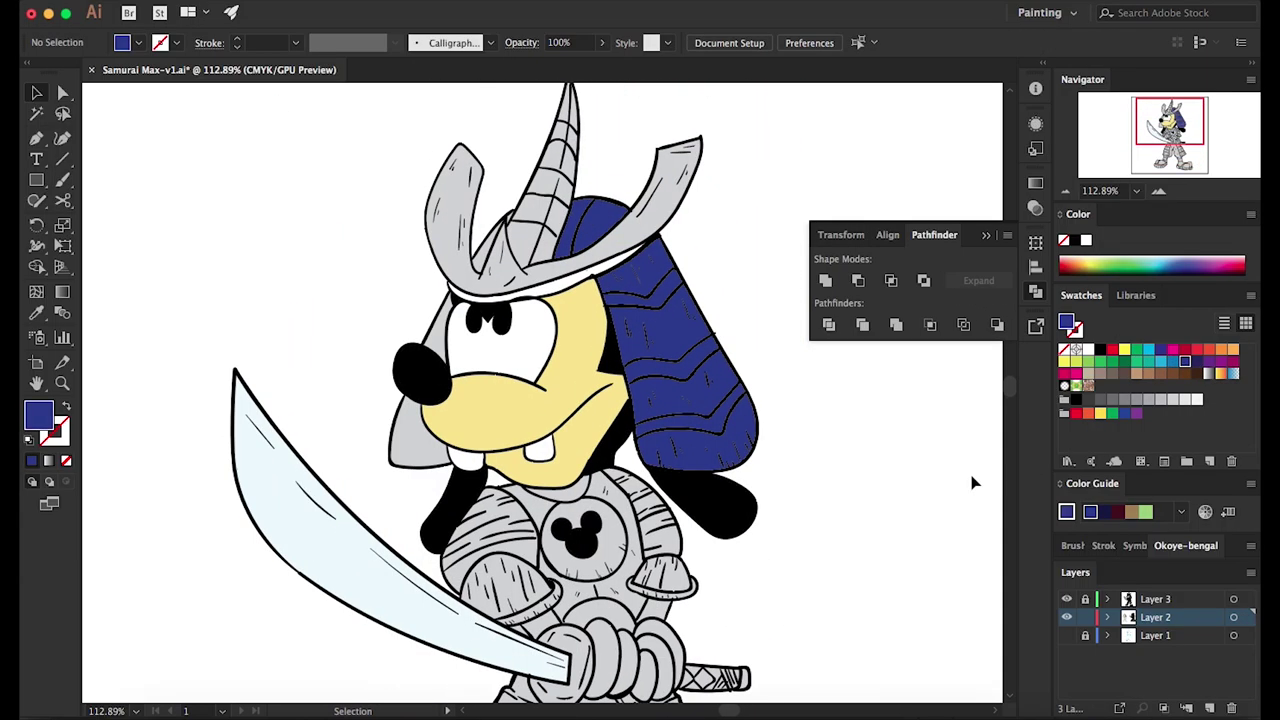
{"action": "key", "text": "ctrl+z"}
{"action": "left_click", "coordinate": [886, 420]}
Fill the five ear-flap hatching pieces red
{"action": "scroll", "coordinate": [886, 420], "scroll_direction": "down", "scroll_amount": 5}
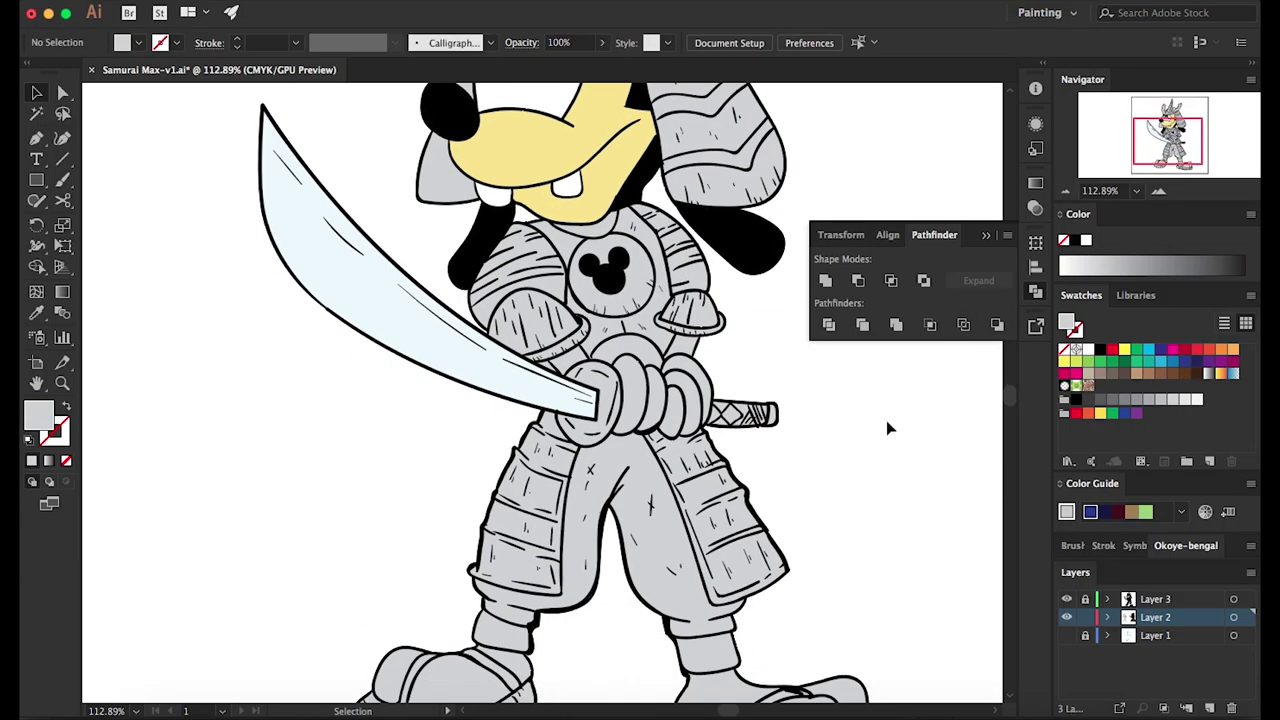
{"action": "scroll", "coordinate": [886, 420], "scroll_direction": "up", "scroll_amount": 4}
{"action": "left_click", "coordinate": [762, 205]}
{"action": "left_click", "coordinate": [745, 298]}
{"action": "left_click", "coordinate": [715, 230]}
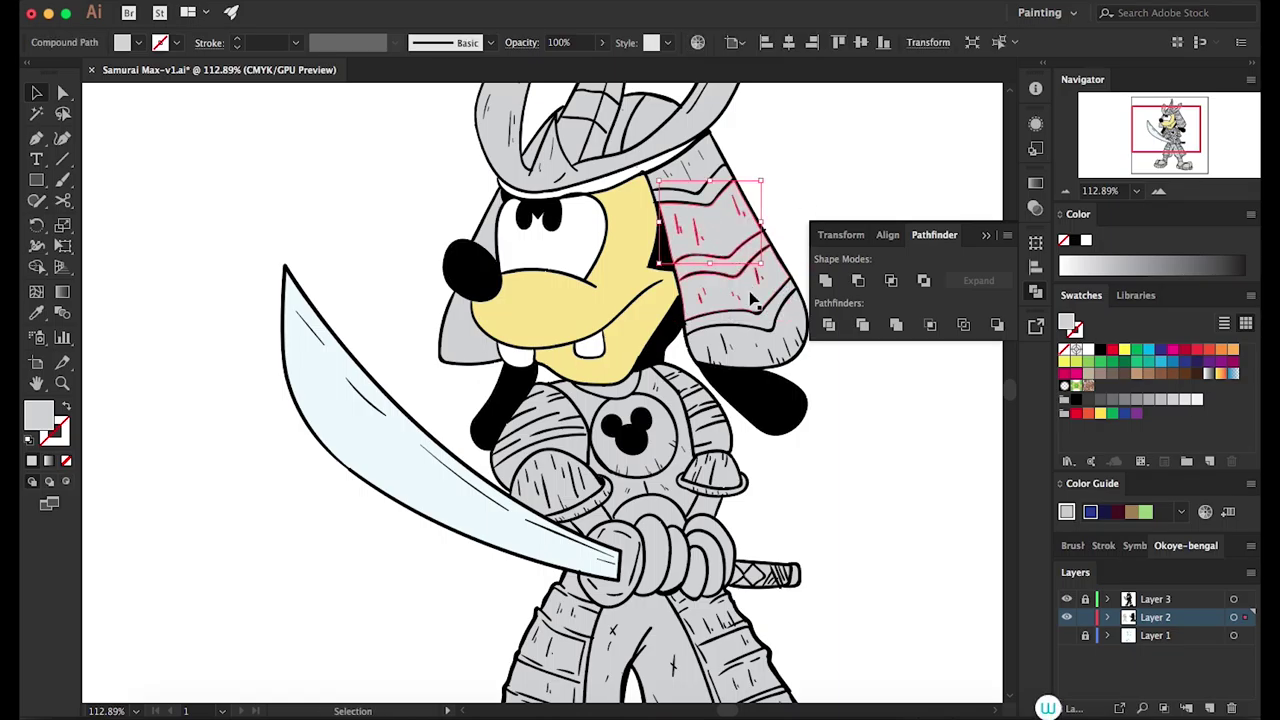
{"action": "left_click", "coordinate": [705, 160], "text": "shift"}
{"action": "left_click", "coordinate": [757, 318], "text": "shift"}
{"action": "left_click", "coordinate": [1112, 349]}
{"action": "scroll", "coordinate": [971, 471], "scroll_direction": "down", "scroll_amount": 5}
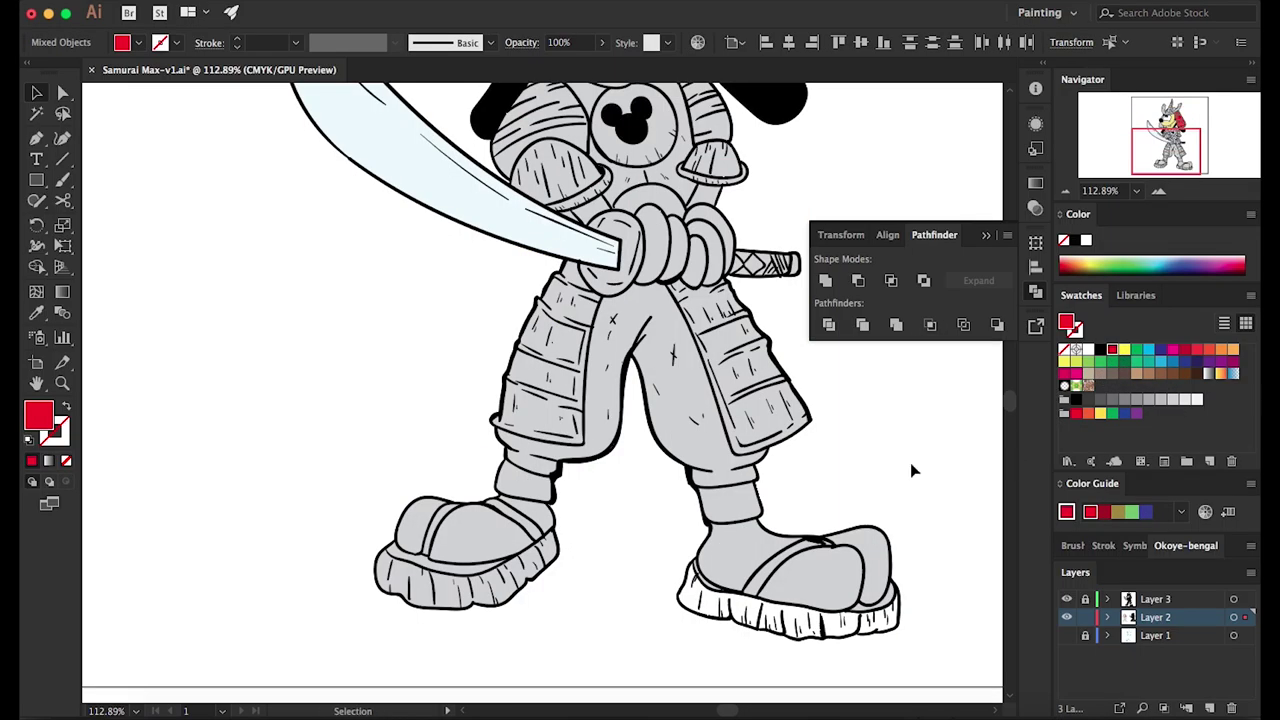
{"action": "left_click", "coordinate": [971, 471]}
{"action": "scroll", "coordinate": [905, 458], "scroll_direction": "up", "scroll_amount": 6}
Fill the helmet dome hatching and the horn with its hatching red
{"action": "left_click", "coordinate": [673, 224]}
{"action": "left_click", "coordinate": [591, 221], "text": "shift"}
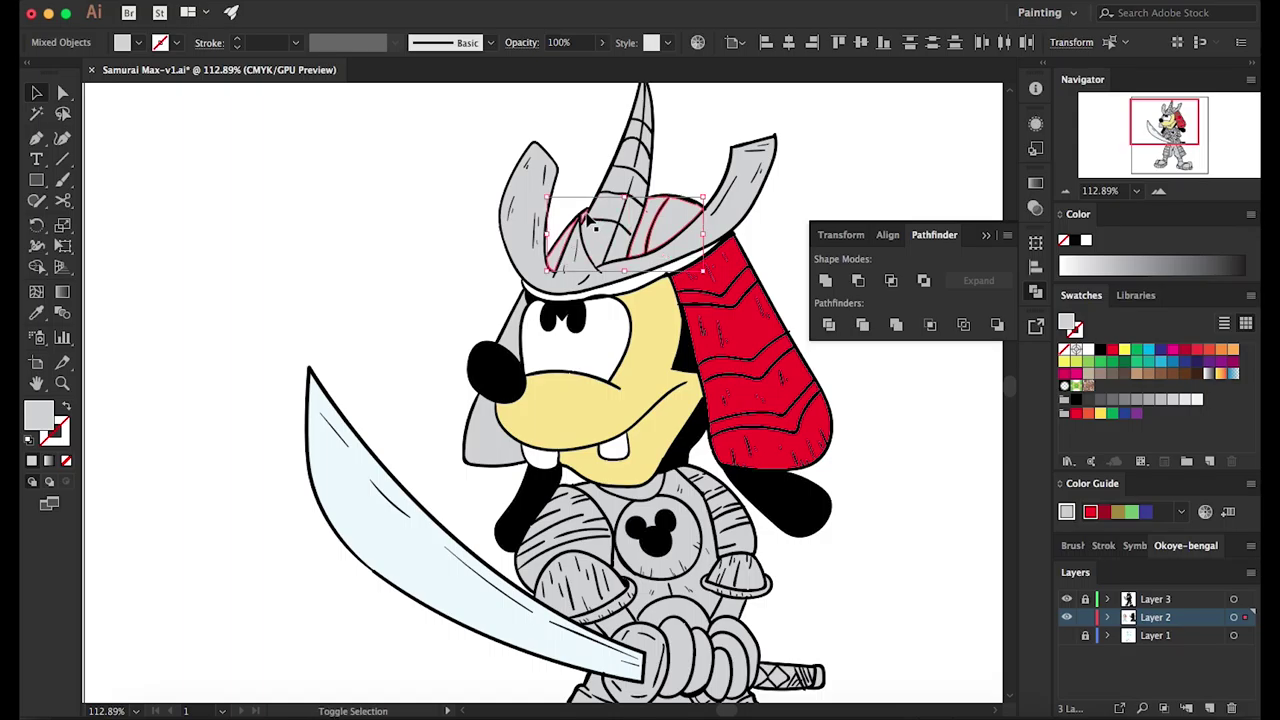
{"action": "left_click", "coordinate": [1112, 349]}
{"action": "left_click", "coordinate": [691, 150]}
{"action": "scroll", "coordinate": [691, 150], "scroll_direction": "up", "scroll_amount": 3}
{"action": "left_click", "coordinate": [648, 199]}
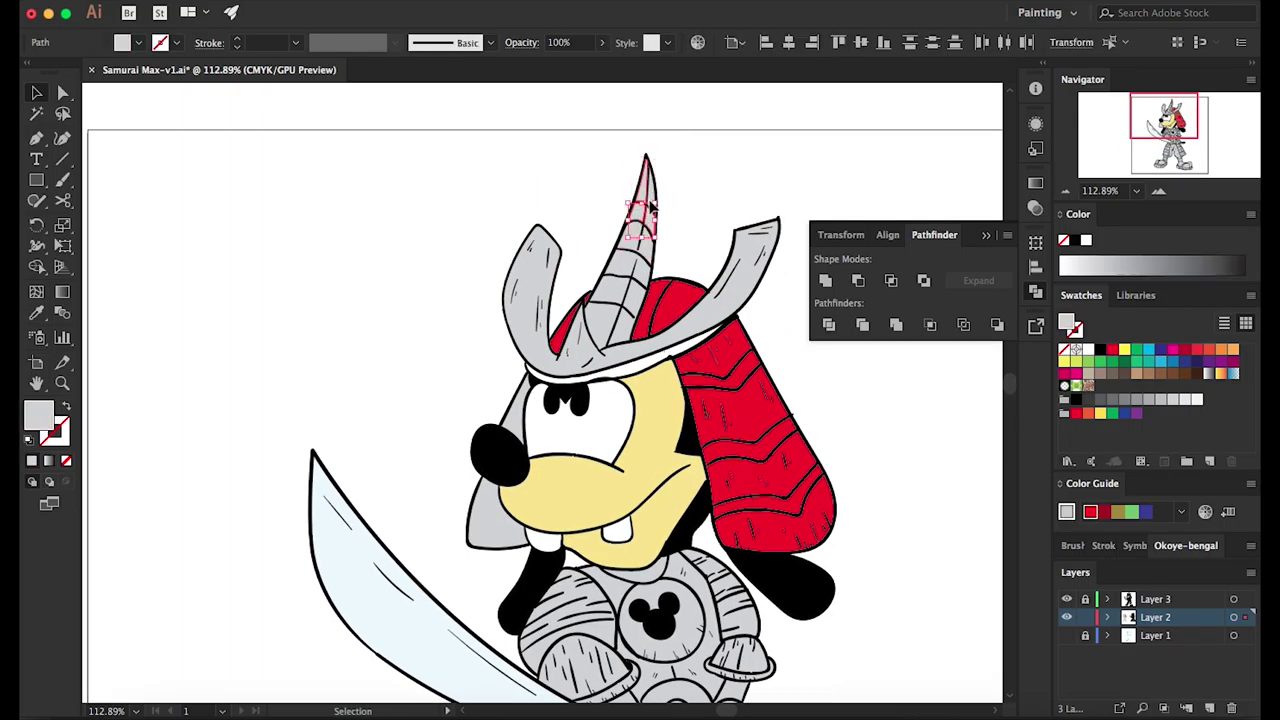
{"action": "left_click", "coordinate": [645, 193]}
{"action": "left_click", "coordinate": [645, 180], "text": "shift"}
{"action": "left_click", "coordinate": [630, 240], "text": "shift"}
{"action": "left_click", "coordinate": [620, 305], "text": "shift"}
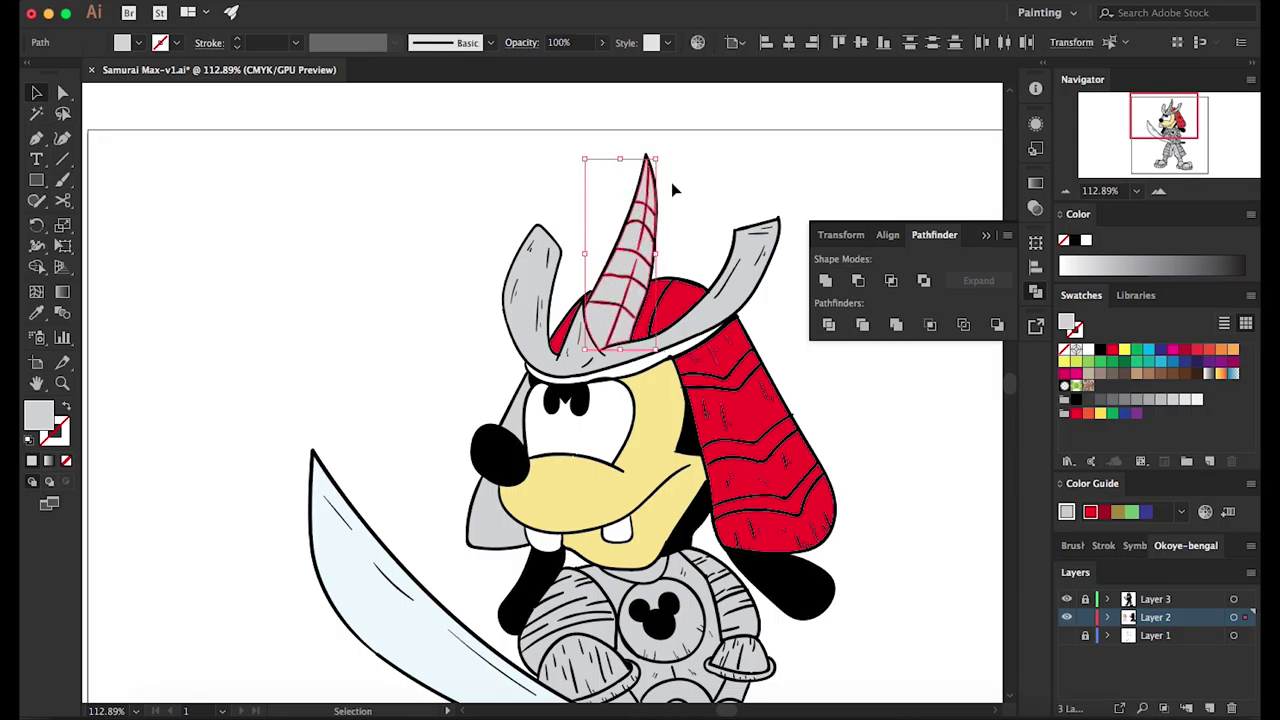
{"action": "left_click", "coordinate": [1112, 350]}
Fill the cheek guard dark red and the helmet brim golden yellow
{"action": "left_click", "coordinate": [515, 420]}
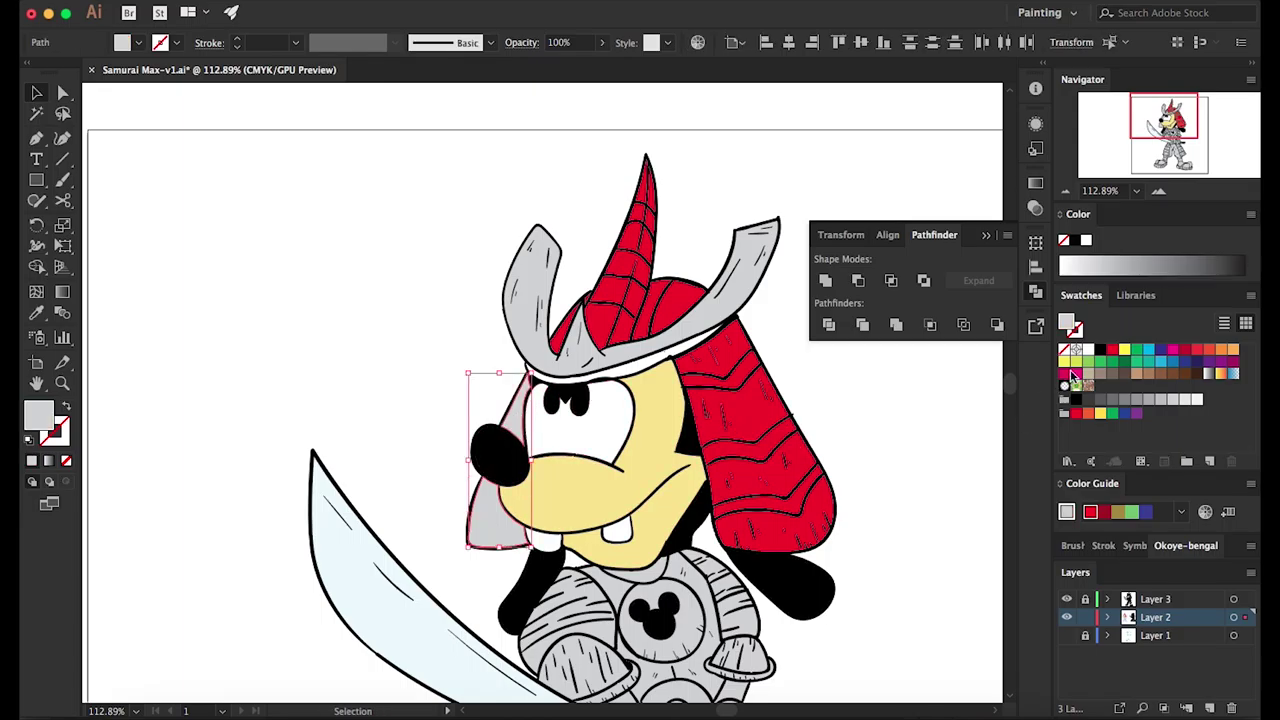
{"action": "left_click", "coordinate": [1185, 352]}
{"action": "left_click", "coordinate": [690, 305]}
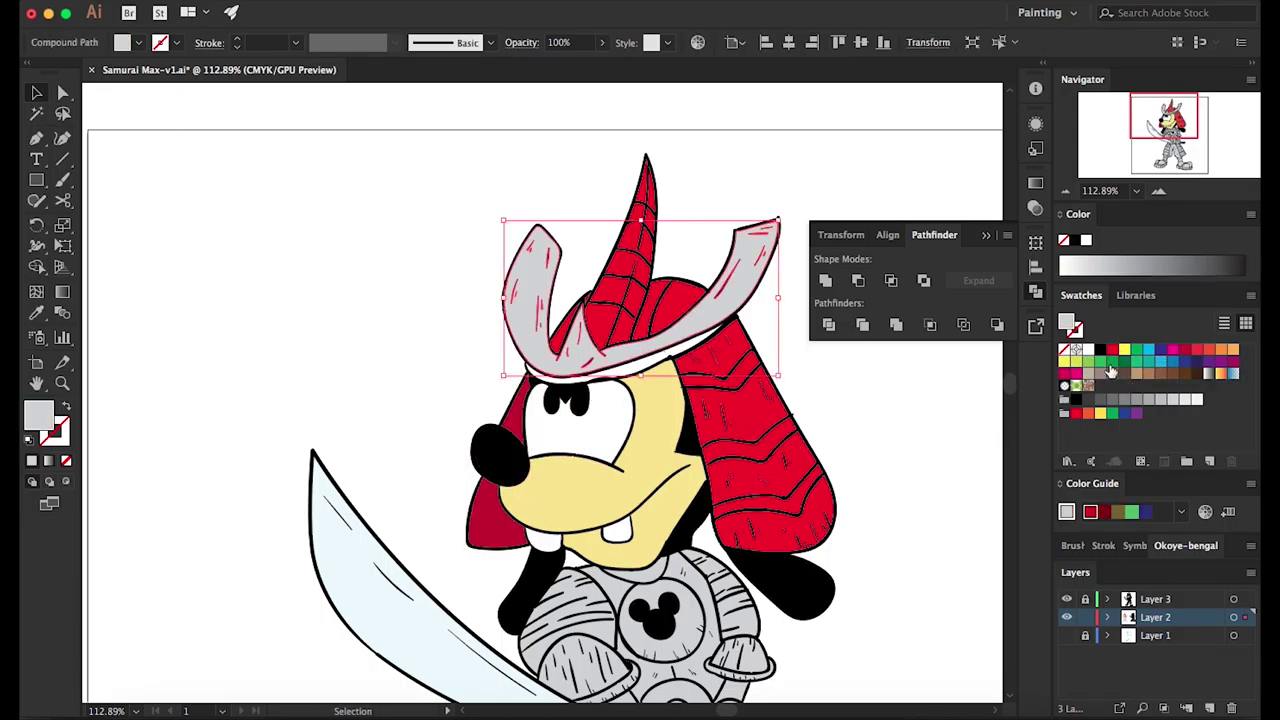
{"action": "left_click", "coordinate": [1124, 350]}
{"action": "double_click", "coordinate": [38, 412]}
{"action": "left_click", "coordinate": [277, 325]}
{"action": "left_click", "coordinate": [200, 134]}
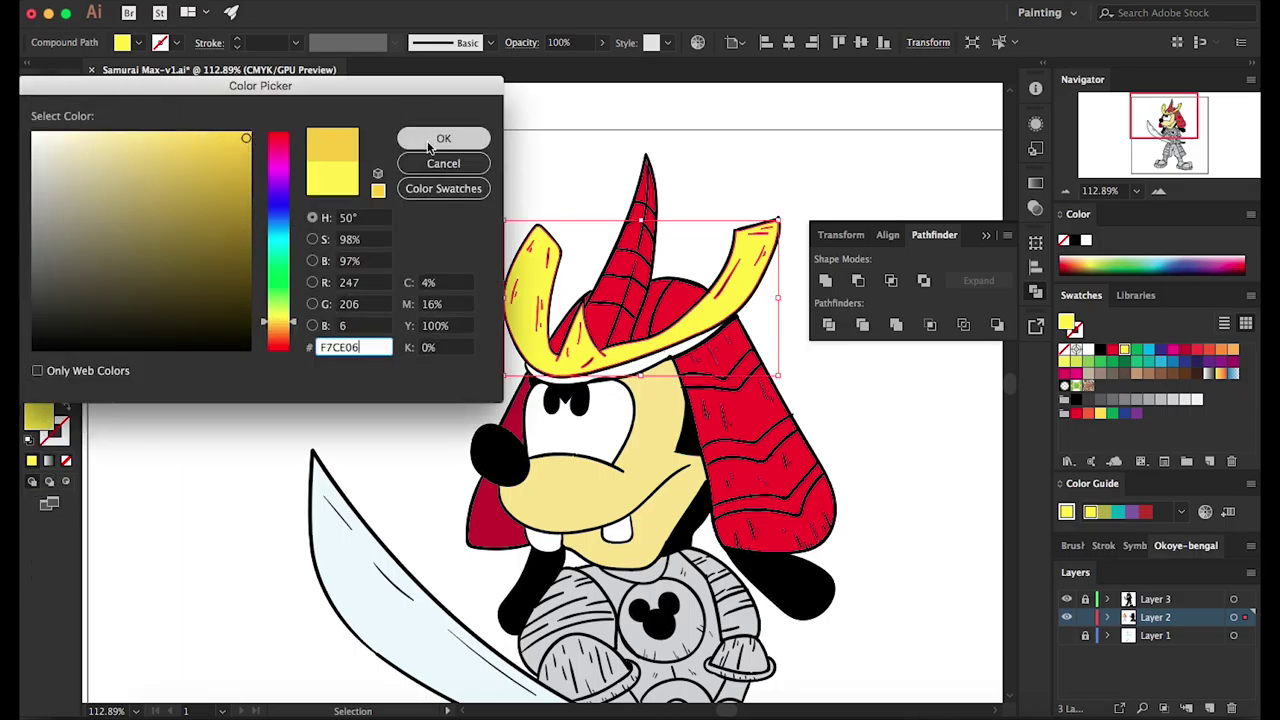
{"action": "left_click", "coordinate": [443, 138]}
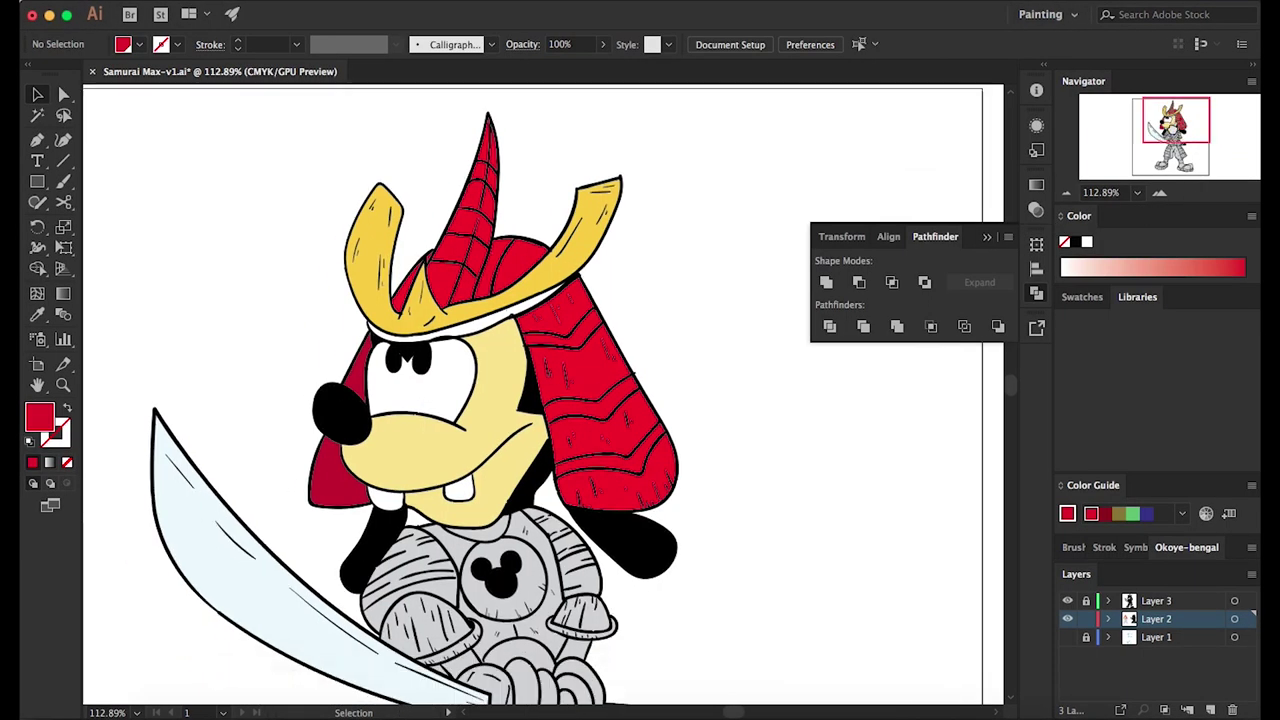
{"action": "left_click", "coordinate": [1160, 194]}
Zoom to 200% and fill both shoulder armour pieces and the torso armour red
{"action": "left_click", "coordinate": [1160, 194]}
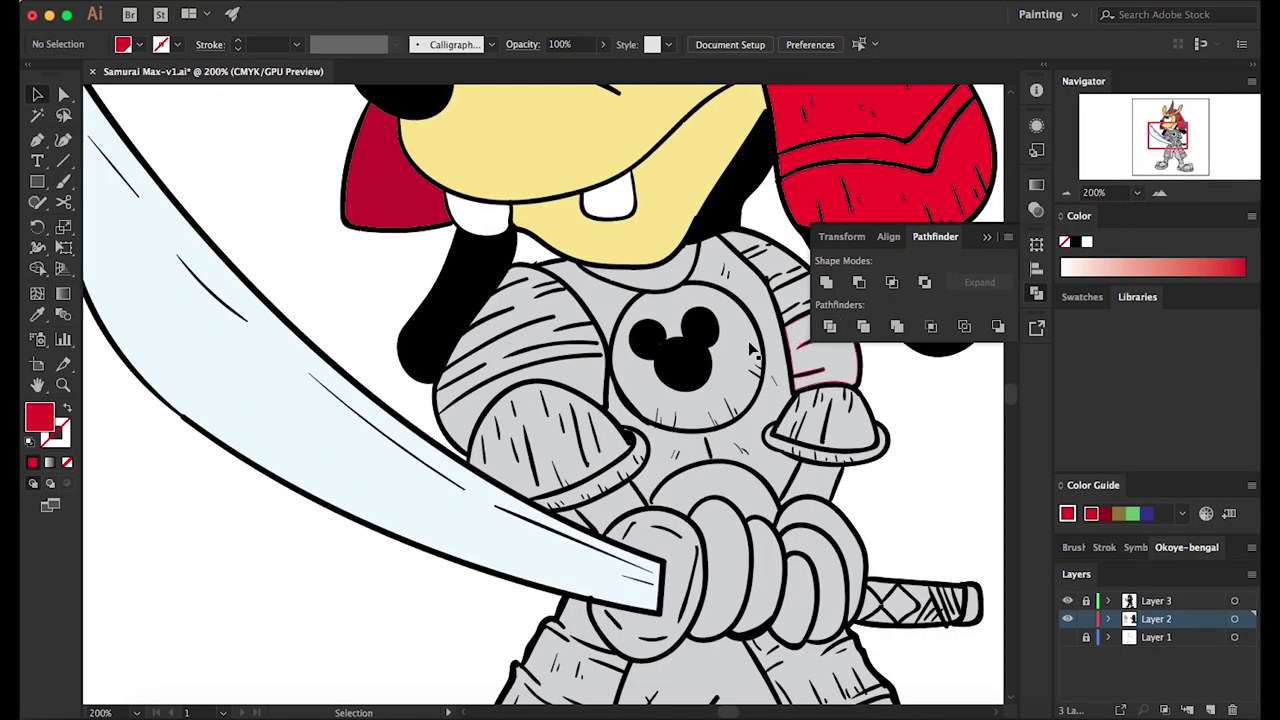
{"action": "left_click", "coordinate": [575, 380]}
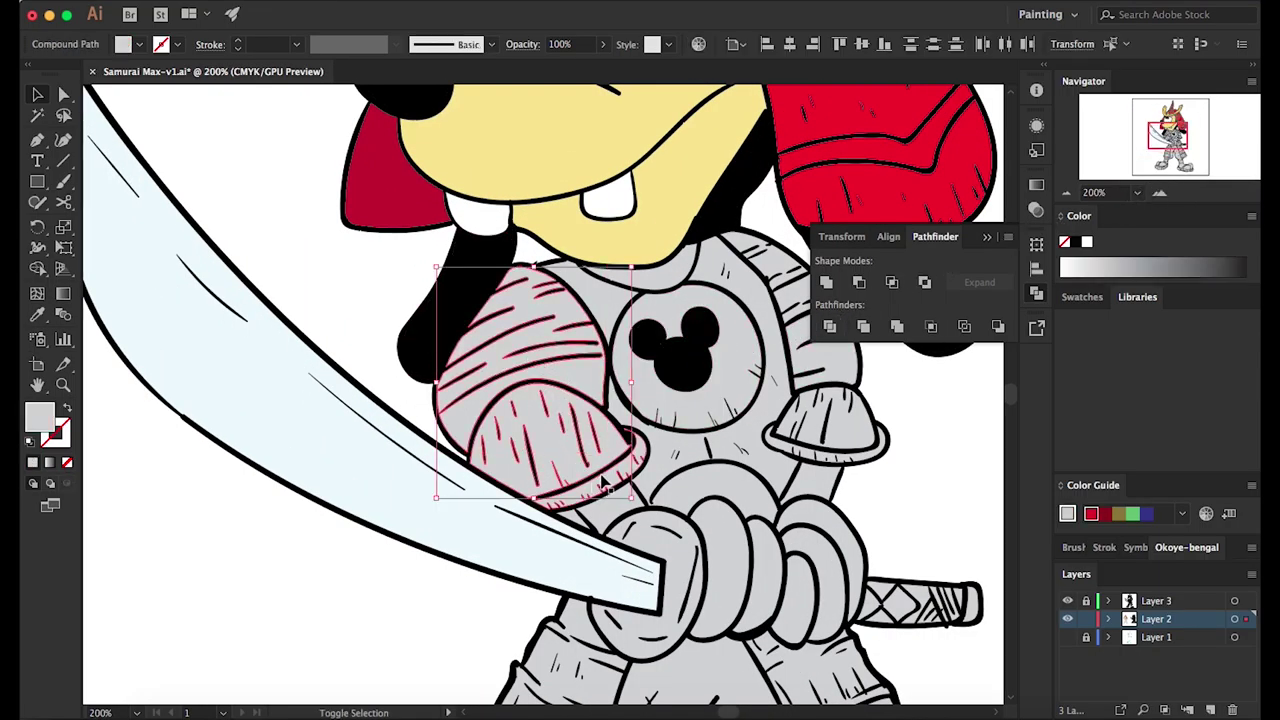
{"action": "left_click", "coordinate": [697, 362], "text": "shift"}
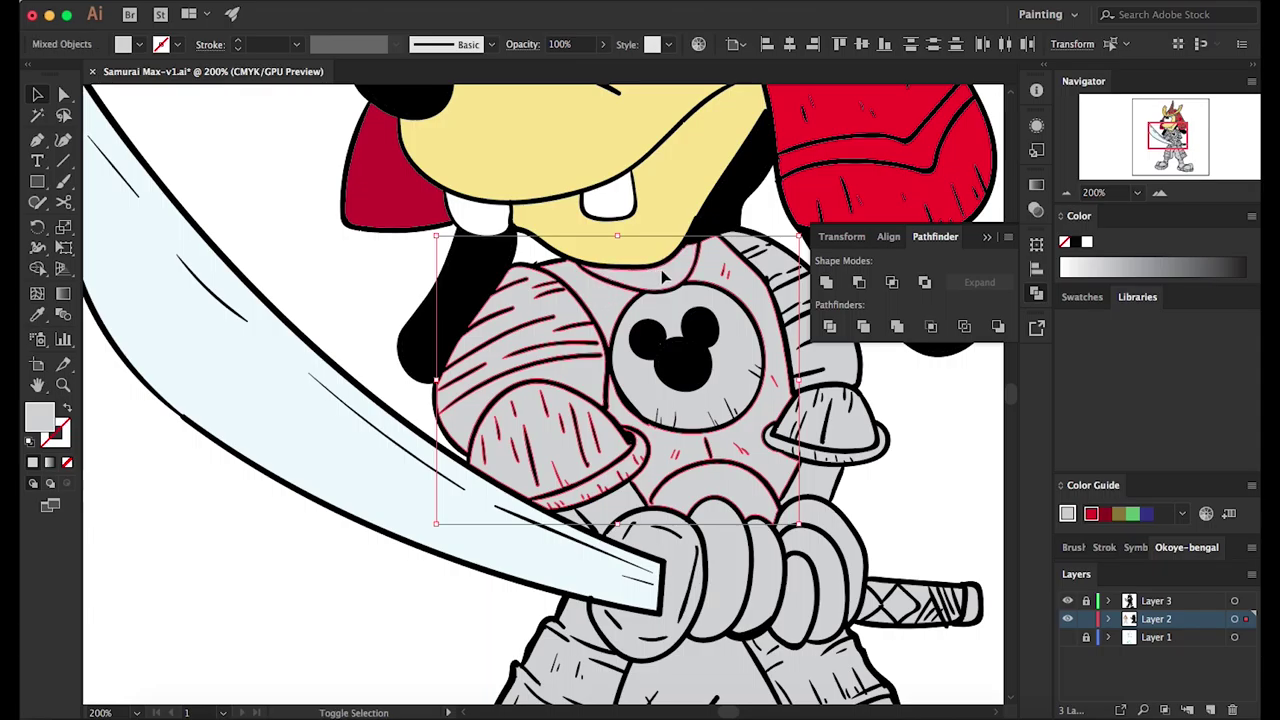
{"action": "left_click", "coordinate": [780, 438], "text": "shift"}
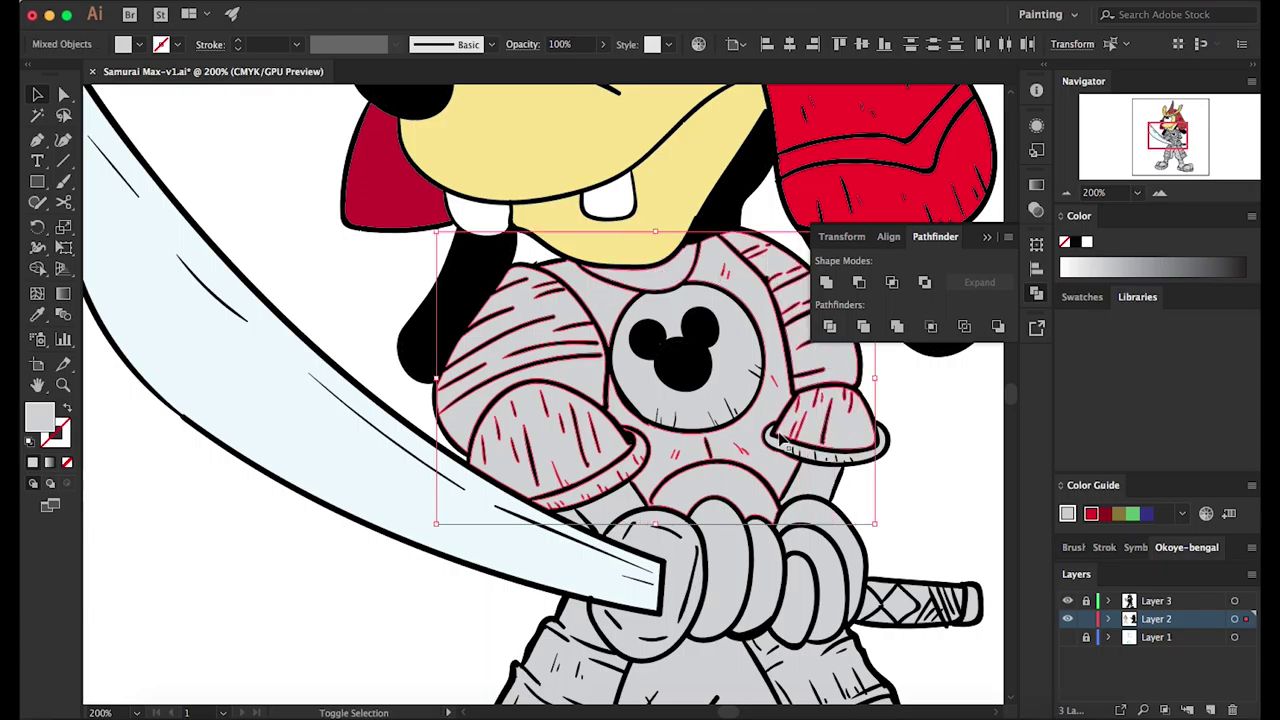
{"action": "left_click", "coordinate": [785, 450], "text": "shift"}
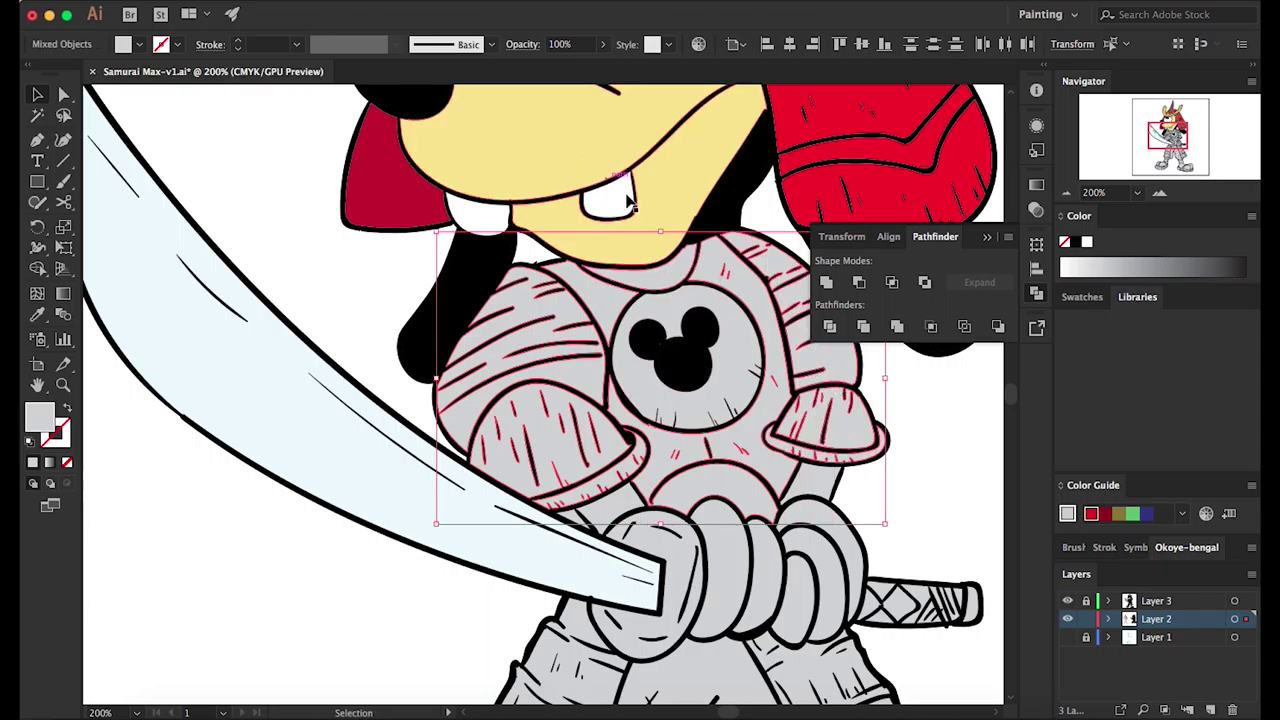
{"action": "left_click", "coordinate": [1082, 297]}
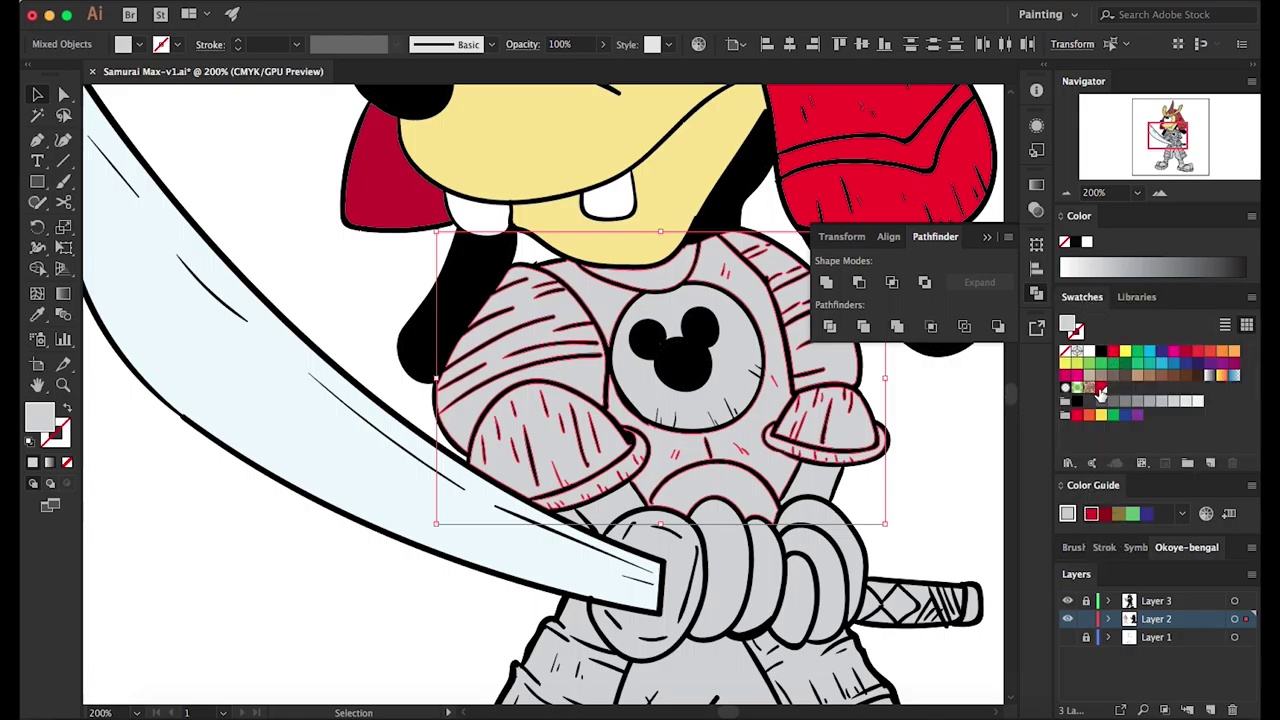
{"action": "left_click", "coordinate": [1101, 388]}
{"action": "left_click", "coordinate": [968, 433]}
Select all matching grey armour pieces with Select Same and fill them red
{"action": "left_click", "coordinate": [873, 118]}
{"action": "left_click", "coordinate": [1110, 44]}
{"action": "left_click", "coordinate": [1036, 197]}
{"action": "left_click", "coordinate": [1101, 387]}
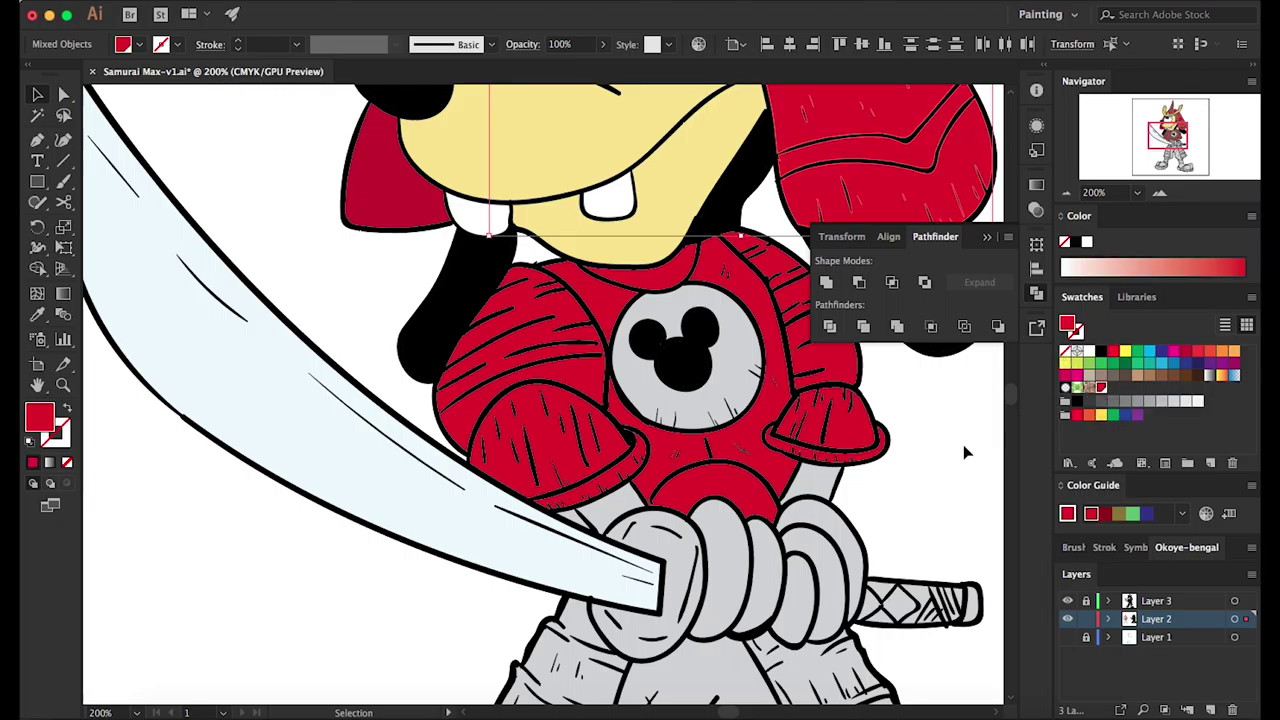
{"action": "left_click", "coordinate": [964, 447]}
{"action": "scroll", "coordinate": [964, 447], "scroll_direction": "up", "scroll_amount": 5}
{"action": "scroll", "coordinate": [930, 455], "scroll_direction": "down", "scroll_amount": 3}
{"action": "scroll", "coordinate": [918, 460], "scroll_direction": "right", "scroll_amount": 1}
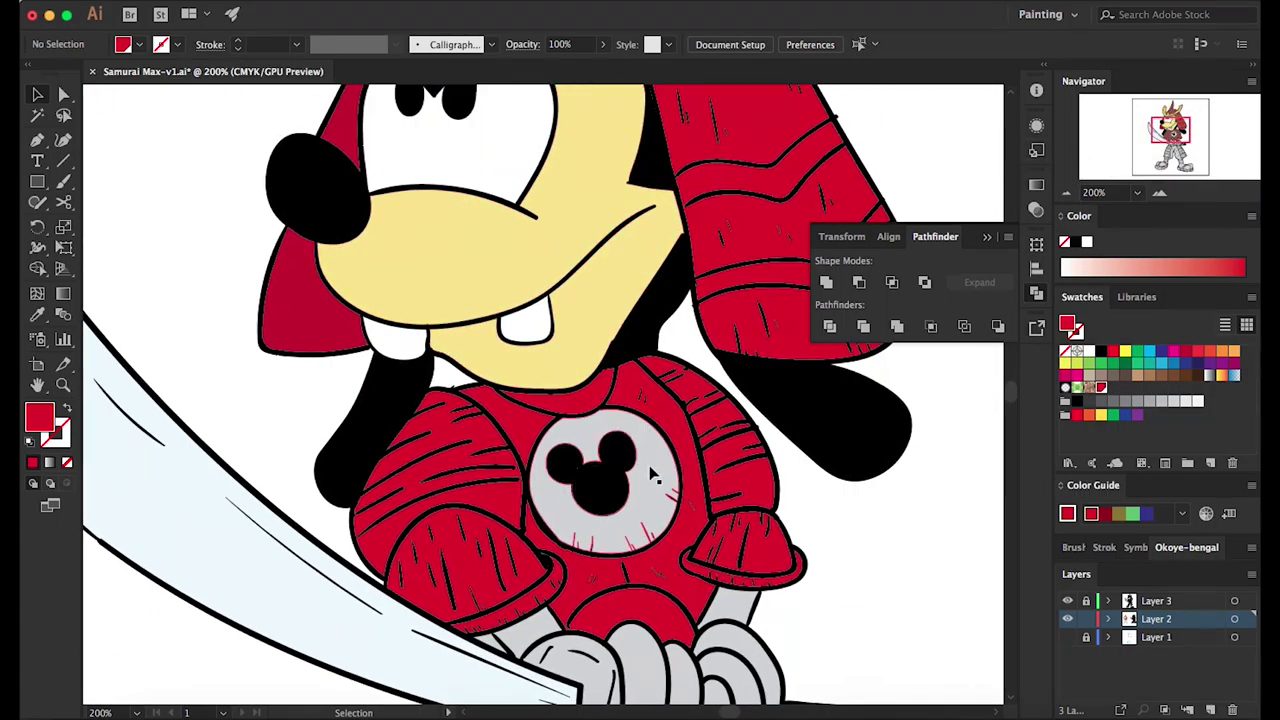
Move the black Mickey head onto Layer 3 by cutting and pasting it in place
{"action": "left_click", "coordinate": [651, 471]}
{"action": "left_click", "coordinate": [600, 478]}
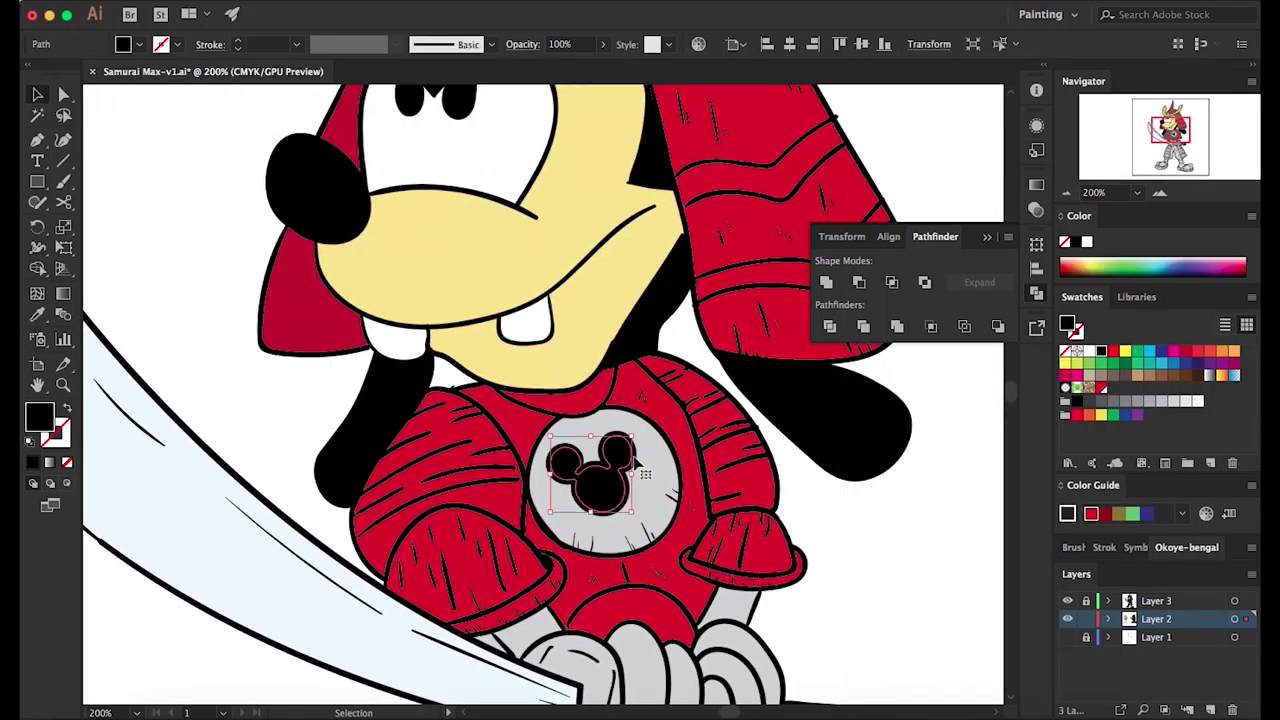
{"action": "left_click", "coordinate": [640, 462], "text": "shift"}
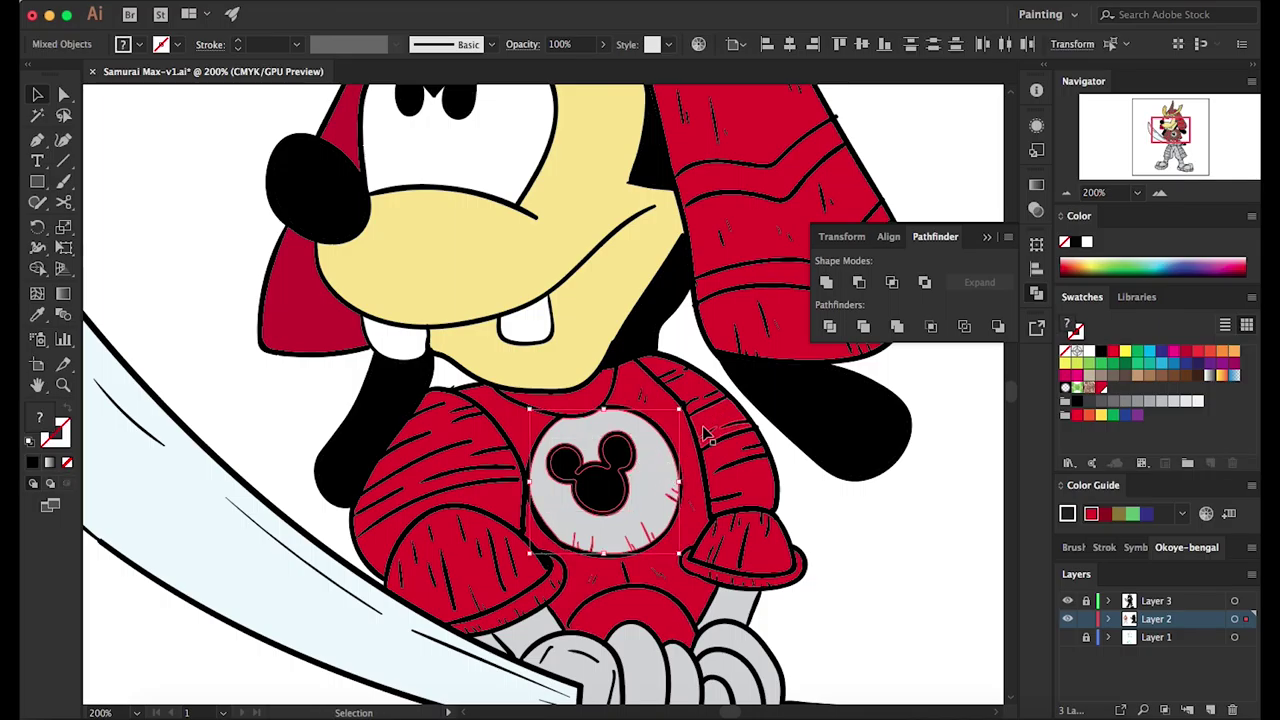
{"action": "left_click", "coordinate": [676, 483], "text": "shift"}
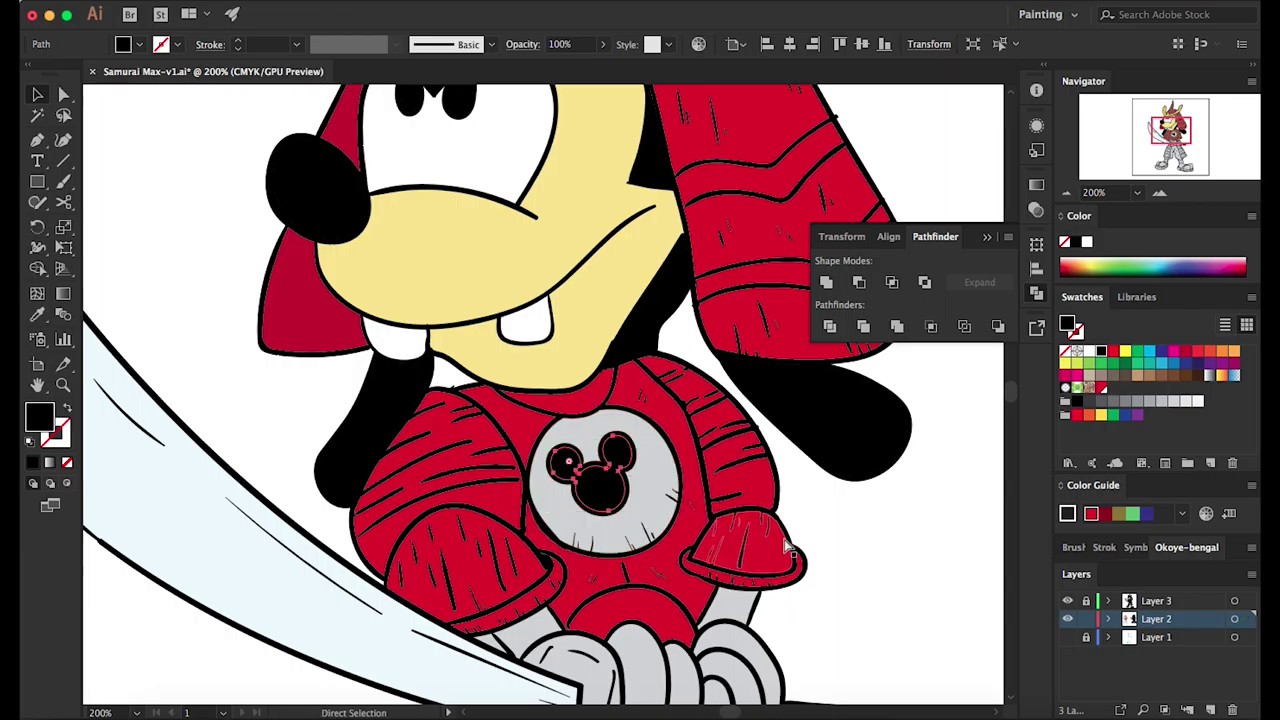
{"action": "key", "text": "ctrl+x"}
{"action": "left_click", "coordinate": [1140, 604]}
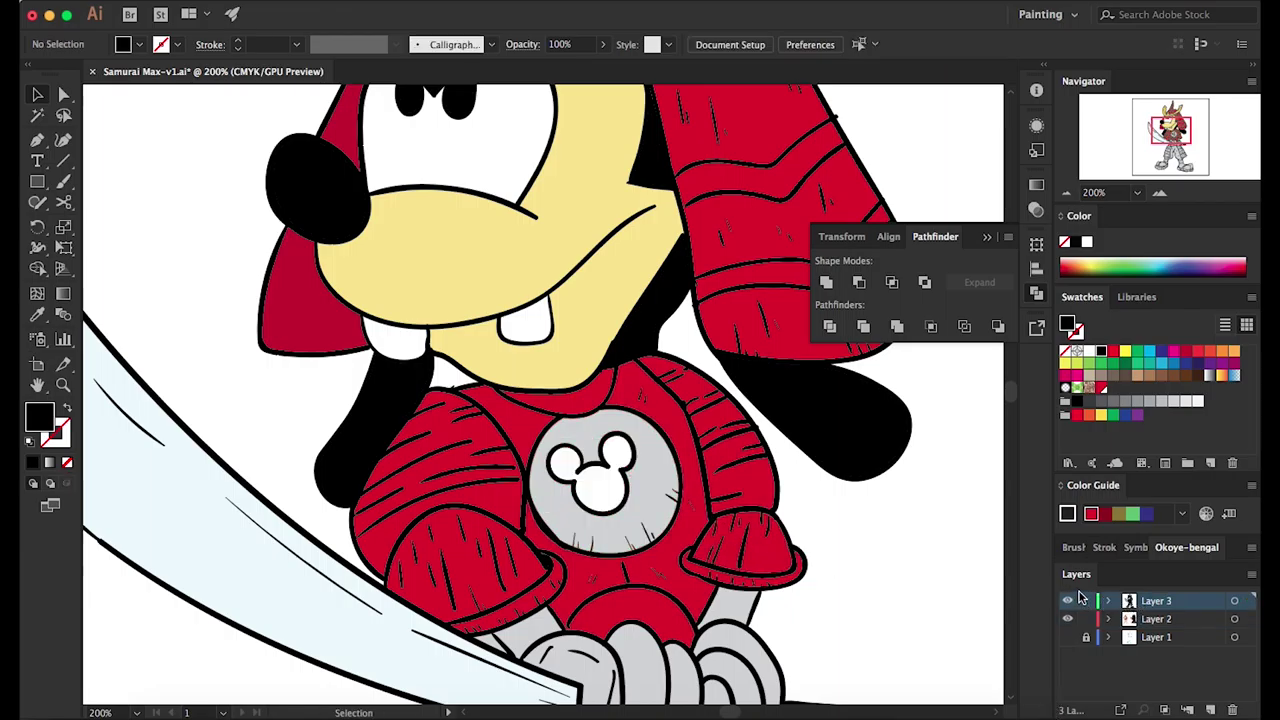
{"action": "key", "text": "ctrl+f"}
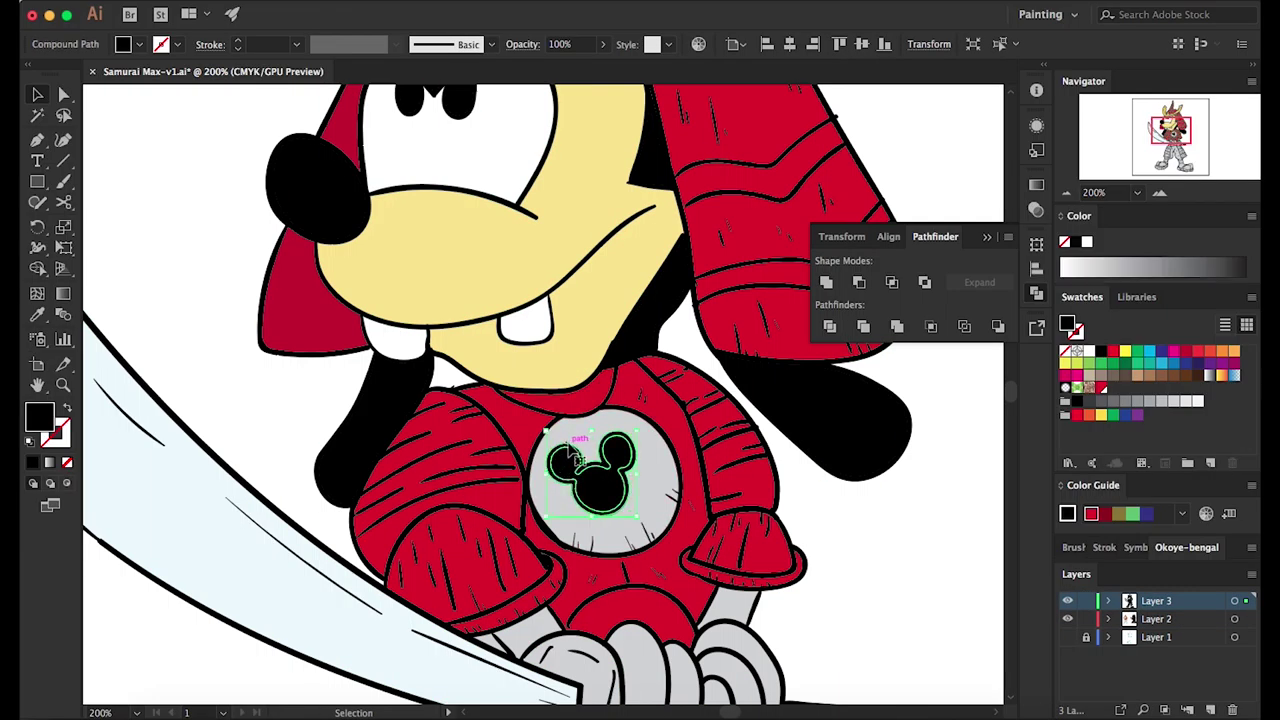
{"action": "left_click", "coordinate": [300, 508]}
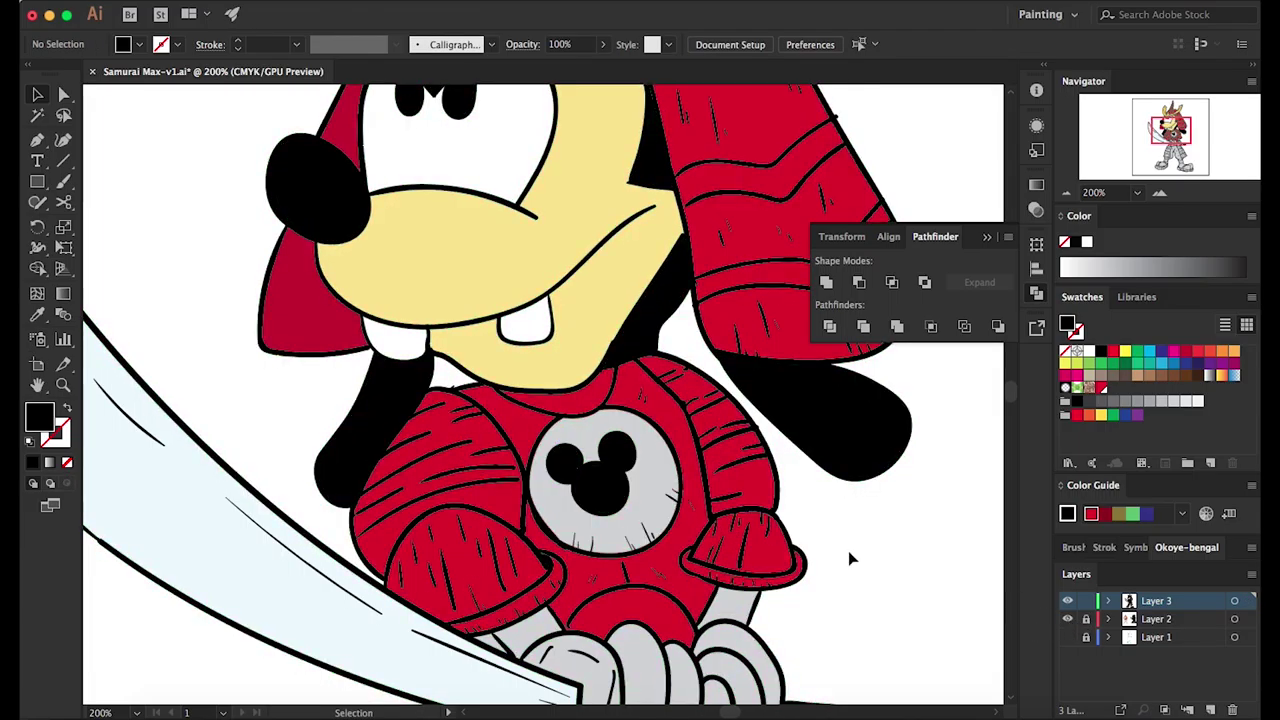
Fill the Mickey head on the chest yellow
{"action": "left_click", "coordinate": [555, 450]}
{"action": "left_click", "coordinate": [586, 482]}
{"action": "left_click", "coordinate": [612, 497], "text": "shift"}
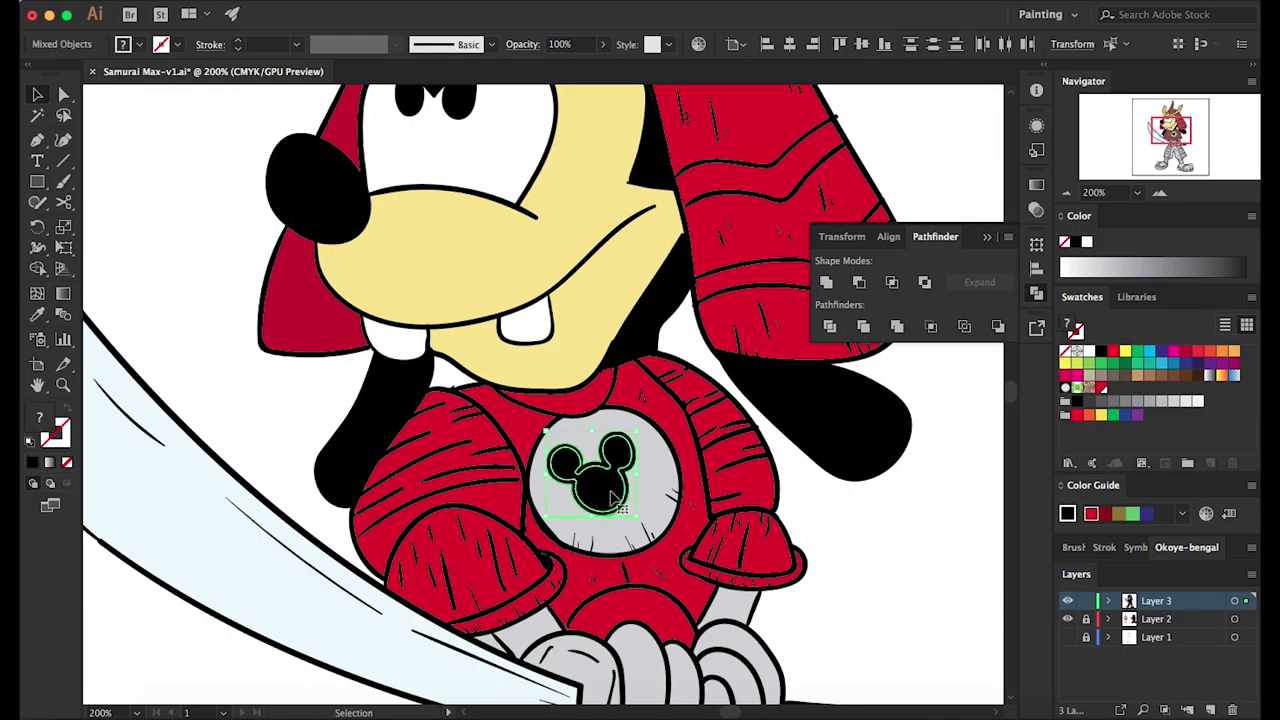
{"action": "left_click", "coordinate": [1125, 353]}
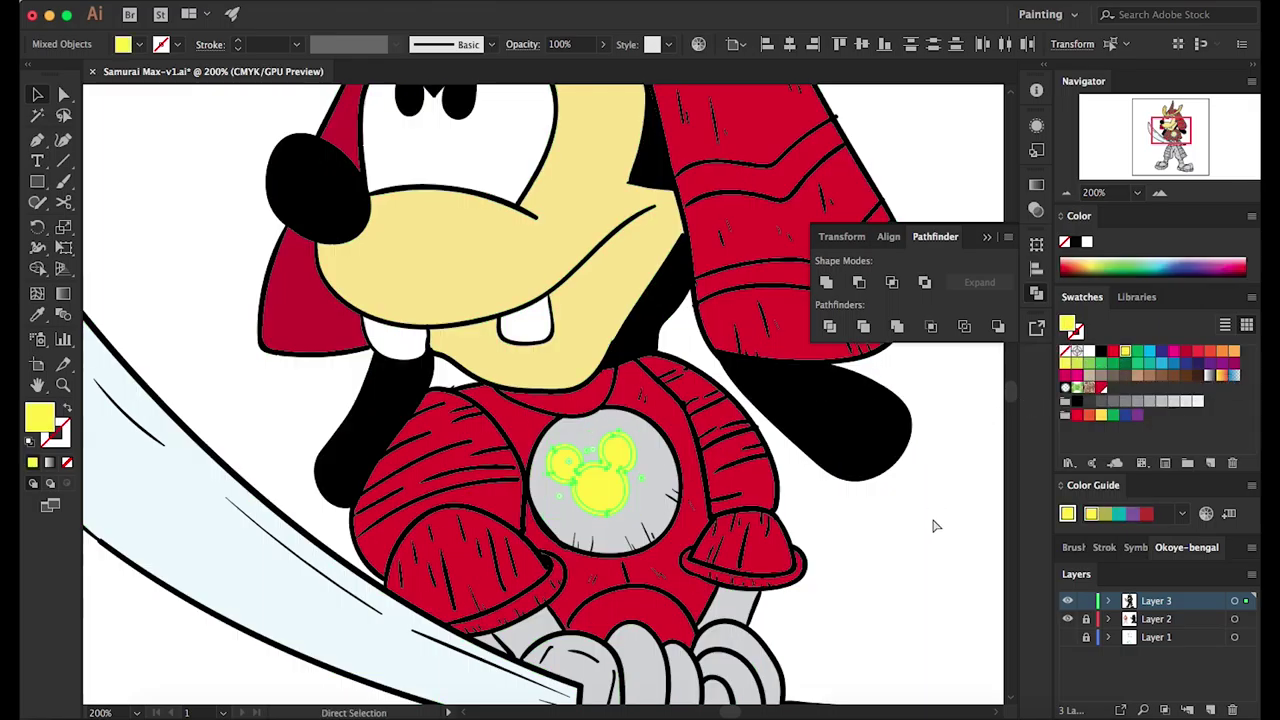
{"action": "left_click", "coordinate": [988, 567]}
On Layer 2, fill the grey disc behind the Mickey head blue
{"action": "left_click", "coordinate": [1155, 621]}
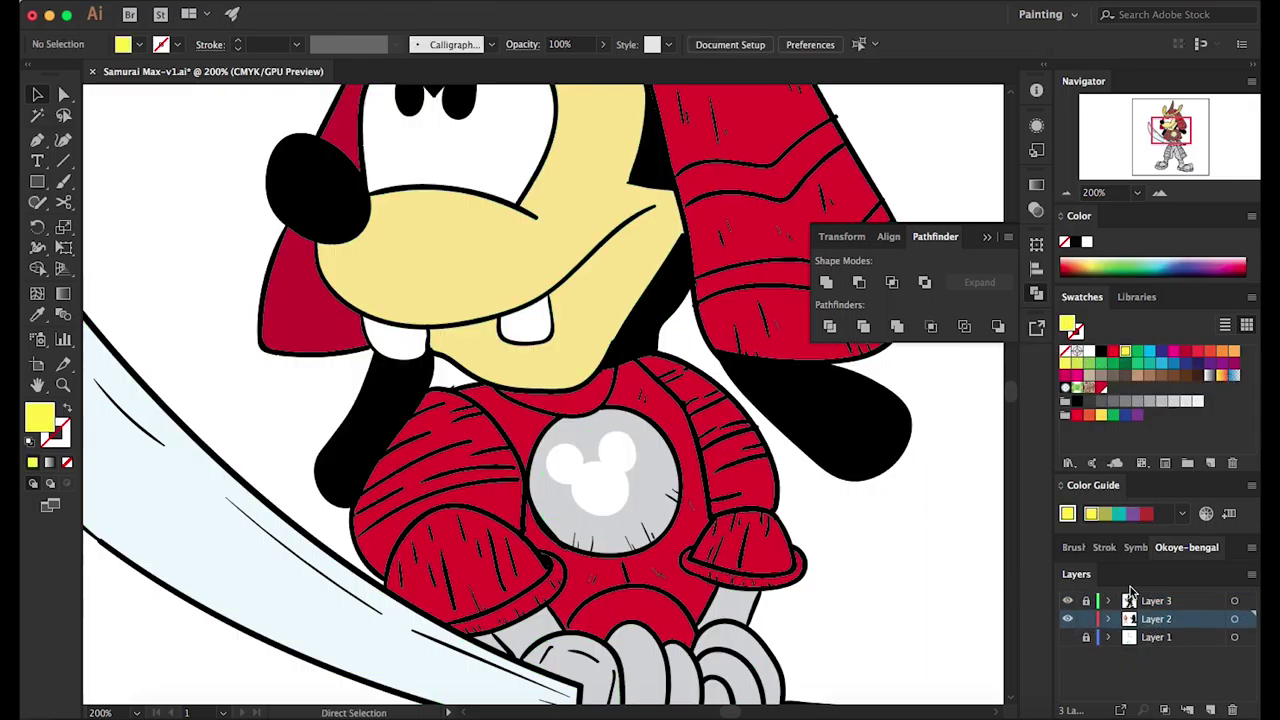
{"action": "left_click", "coordinate": [660, 460]}
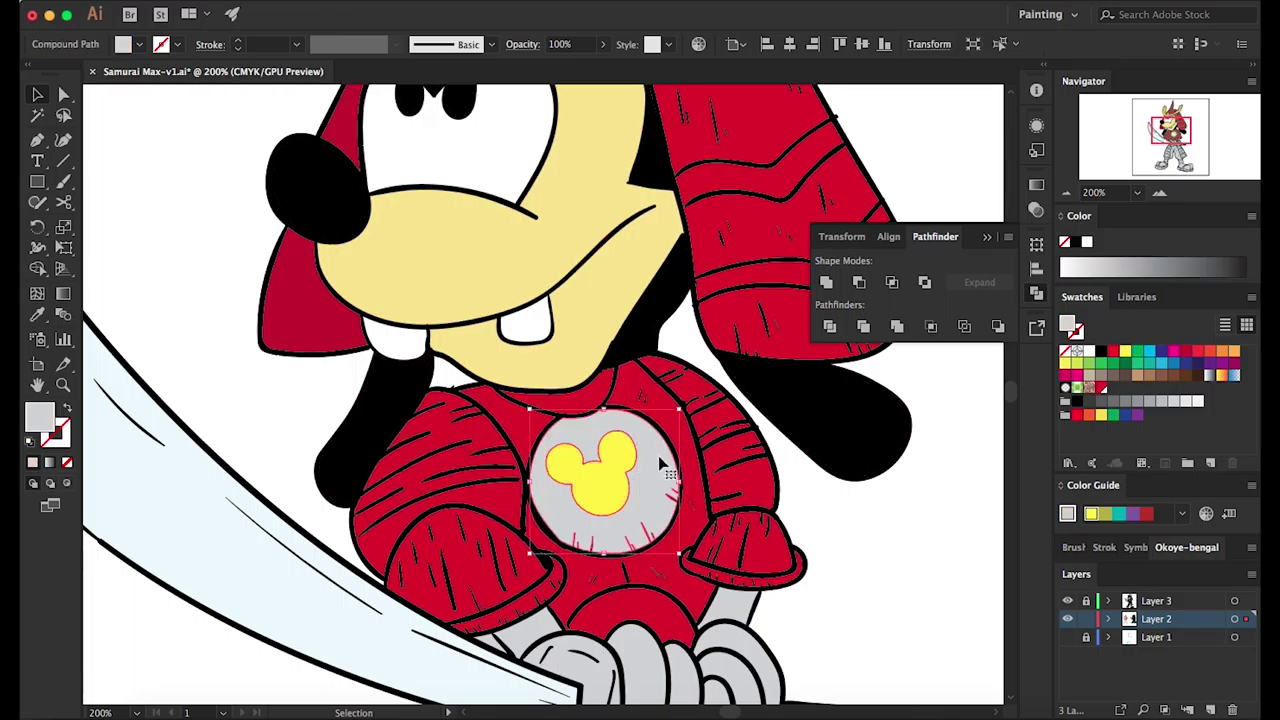
{"action": "left_click", "coordinate": [1102, 352]}
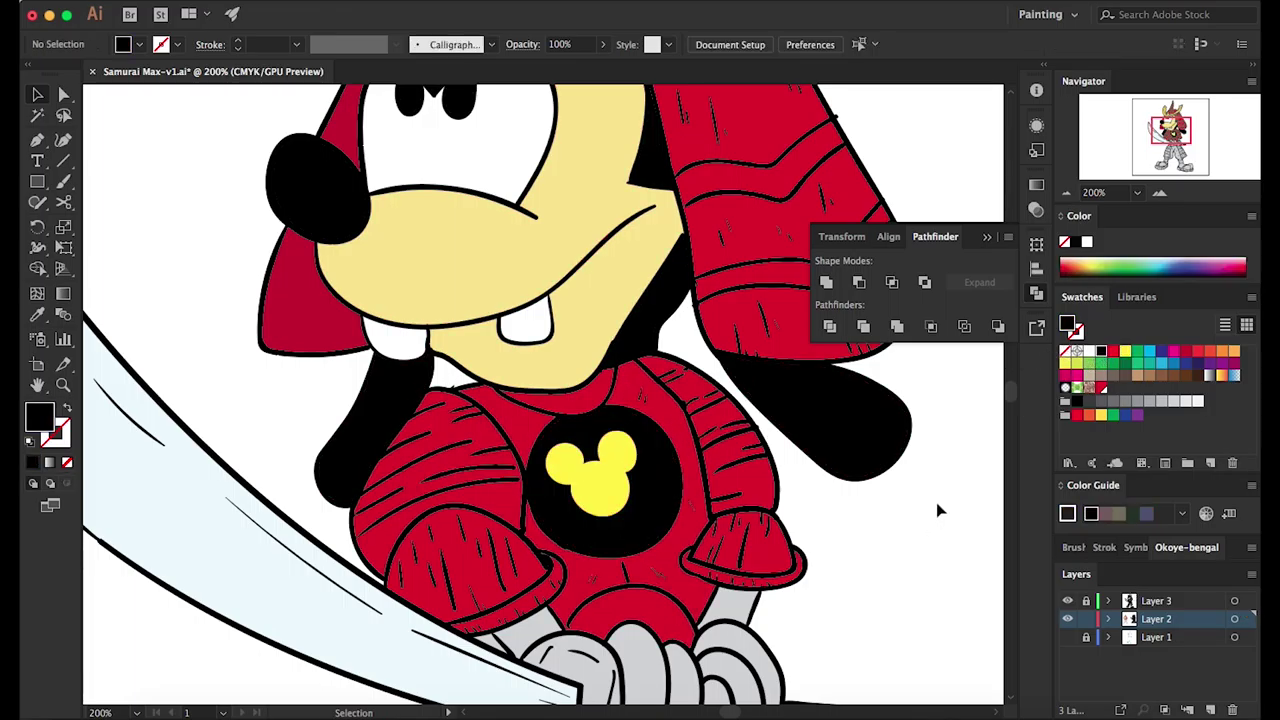
{"action": "left_click", "coordinate": [1074, 352]}
{"action": "left_click", "coordinate": [1172, 363]}
{"action": "left_click", "coordinate": [982, 500]}
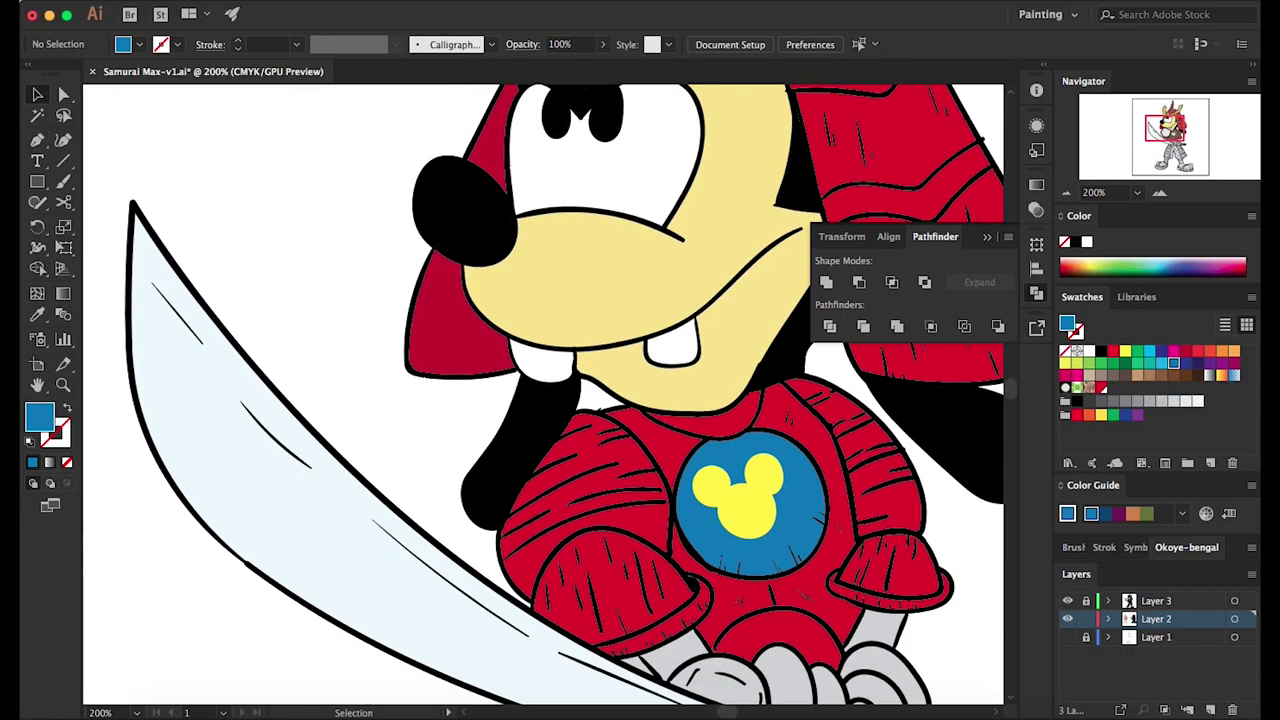
{"action": "scroll", "coordinate": [900, 350], "scroll_direction": "down", "scroll_amount": 5}
Fill the four belt rope loops white
{"action": "left_click", "coordinate": [622, 445]}
{"action": "left_click", "coordinate": [668, 445], "text": "shift"}
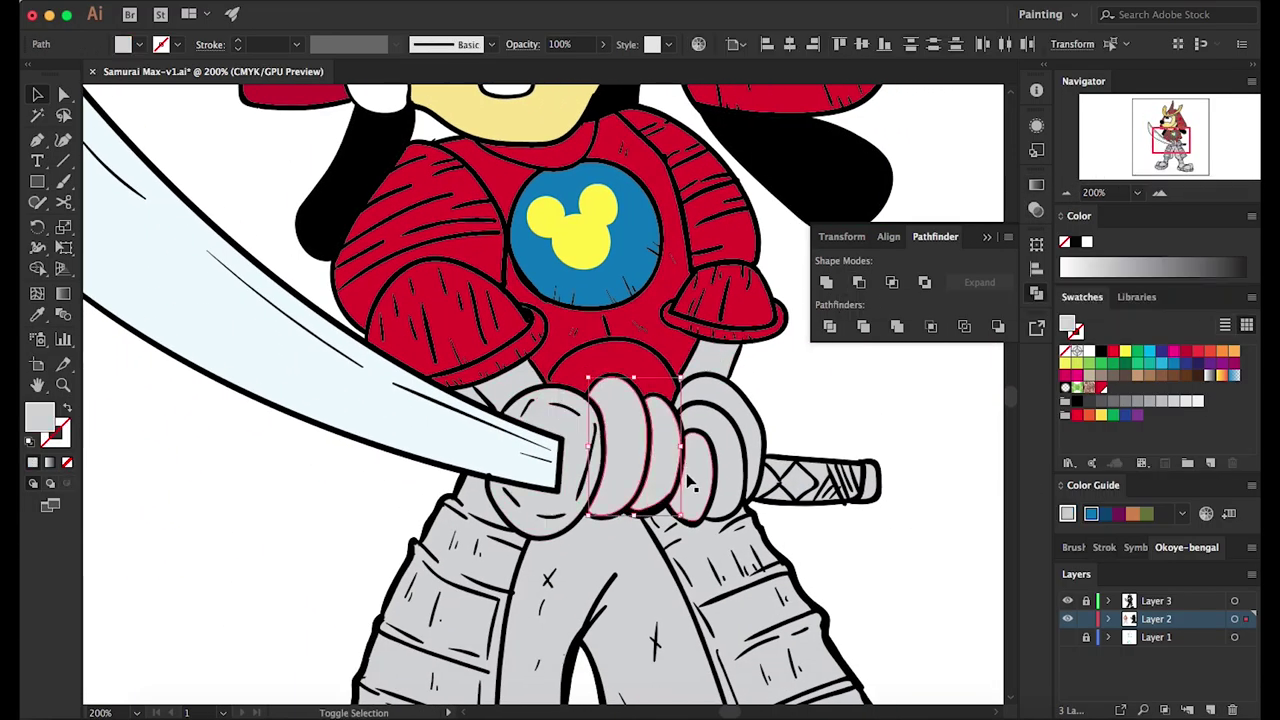
{"action": "left_click", "coordinate": [710, 470], "text": "shift"}
{"action": "left_click", "coordinate": [748, 425], "text": "shift"}
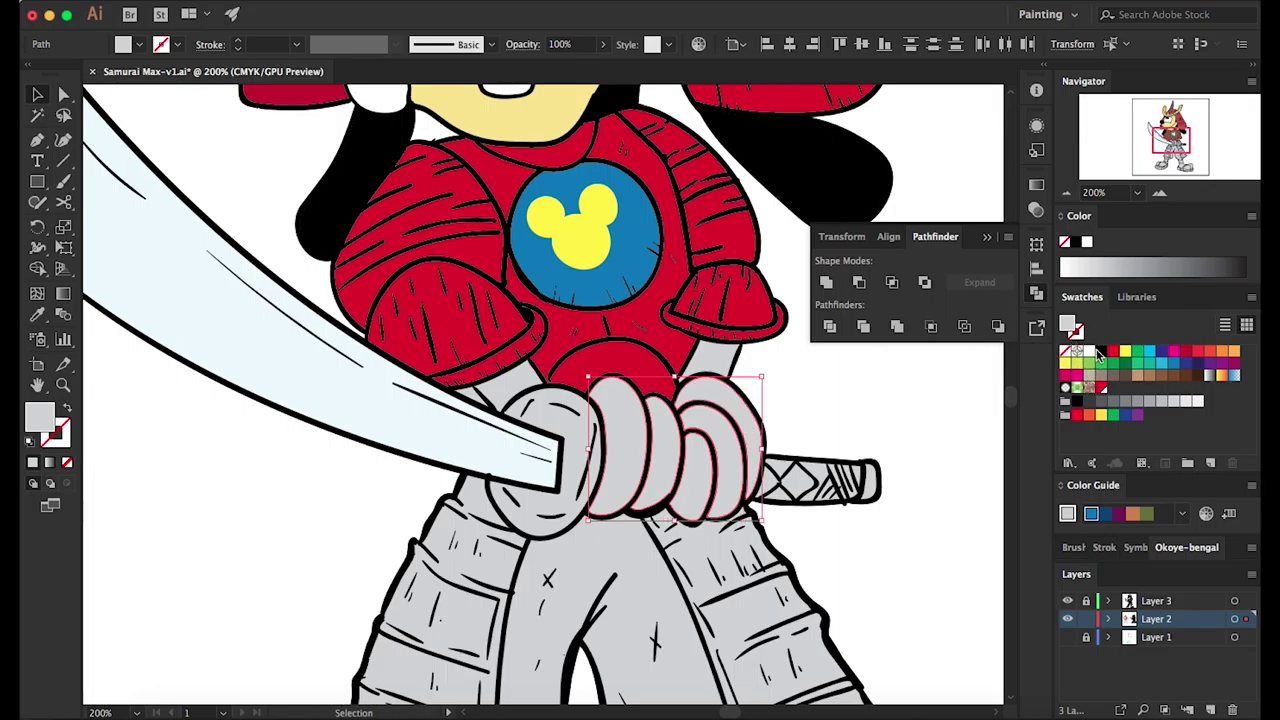
{"action": "left_click", "coordinate": [1098, 352]}
Fill the gap under the chest armor black and the round sword guard yellow
{"action": "left_click", "coordinate": [890, 382]}
{"action": "left_click", "coordinate": [478, 395]}
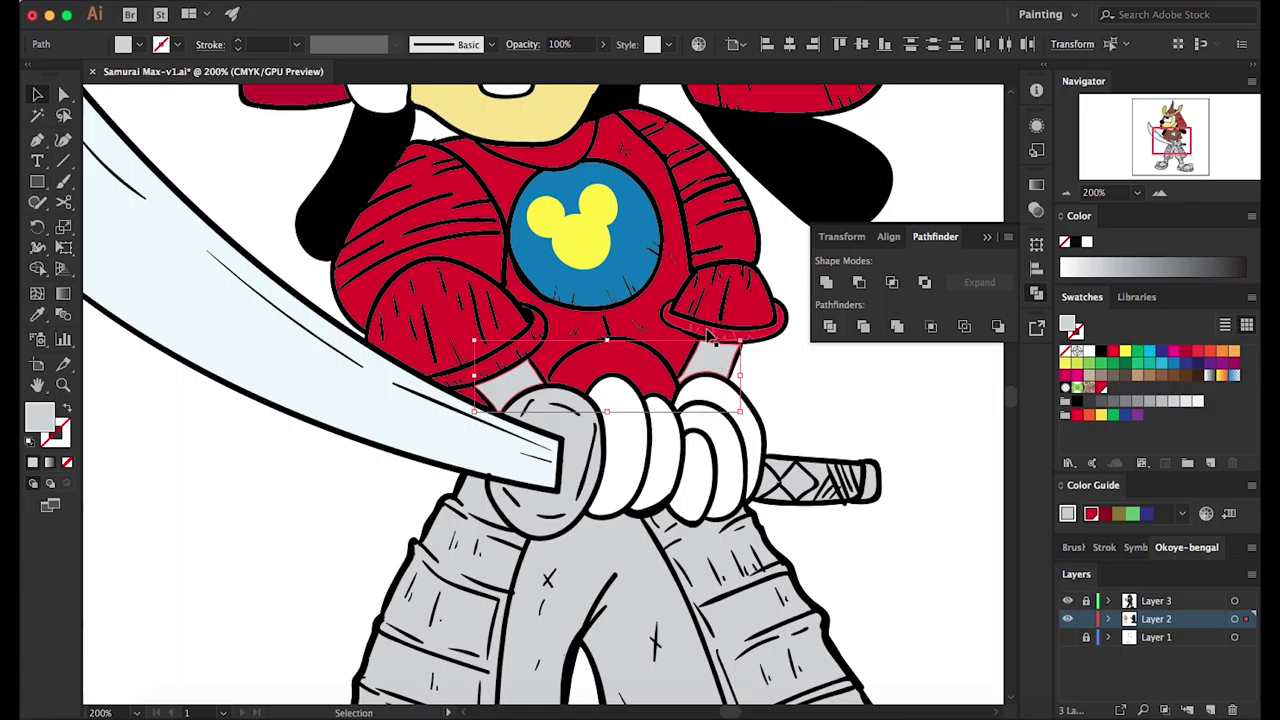
{"action": "left_click", "coordinate": [975, 398]}
{"action": "left_click", "coordinate": [545, 505]}
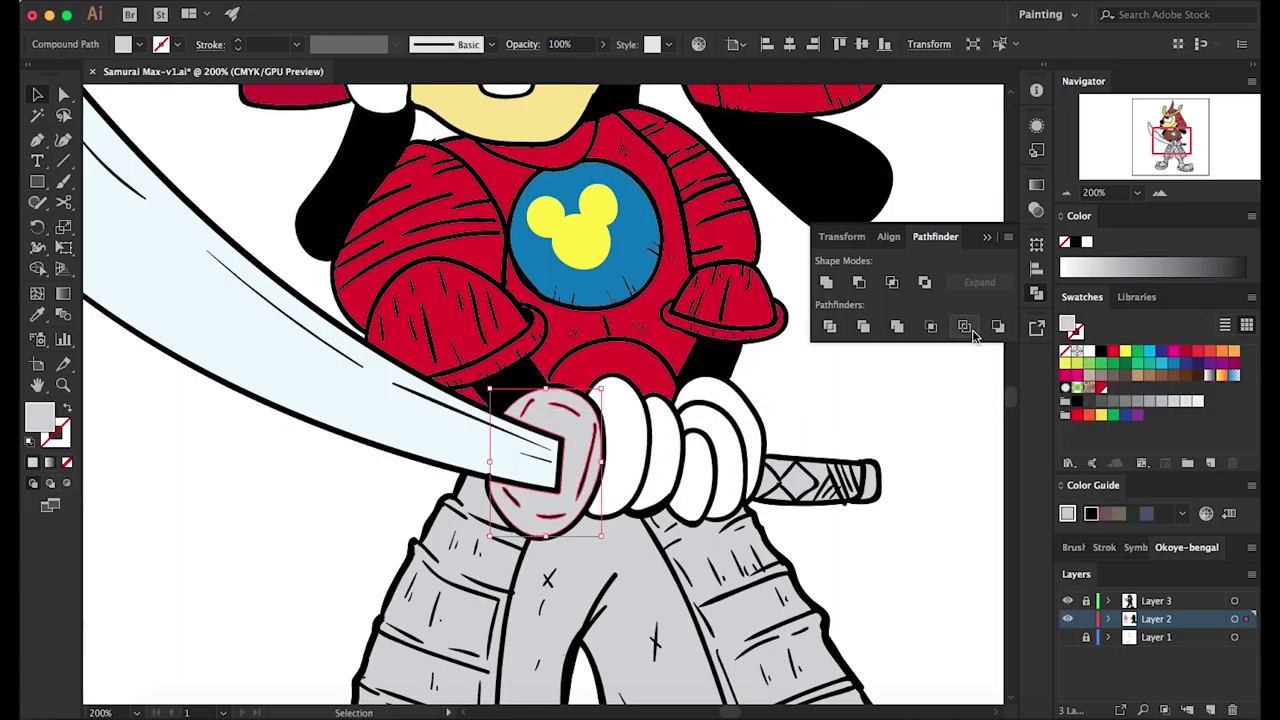
{"action": "double_click", "coordinate": [1122, 354]}
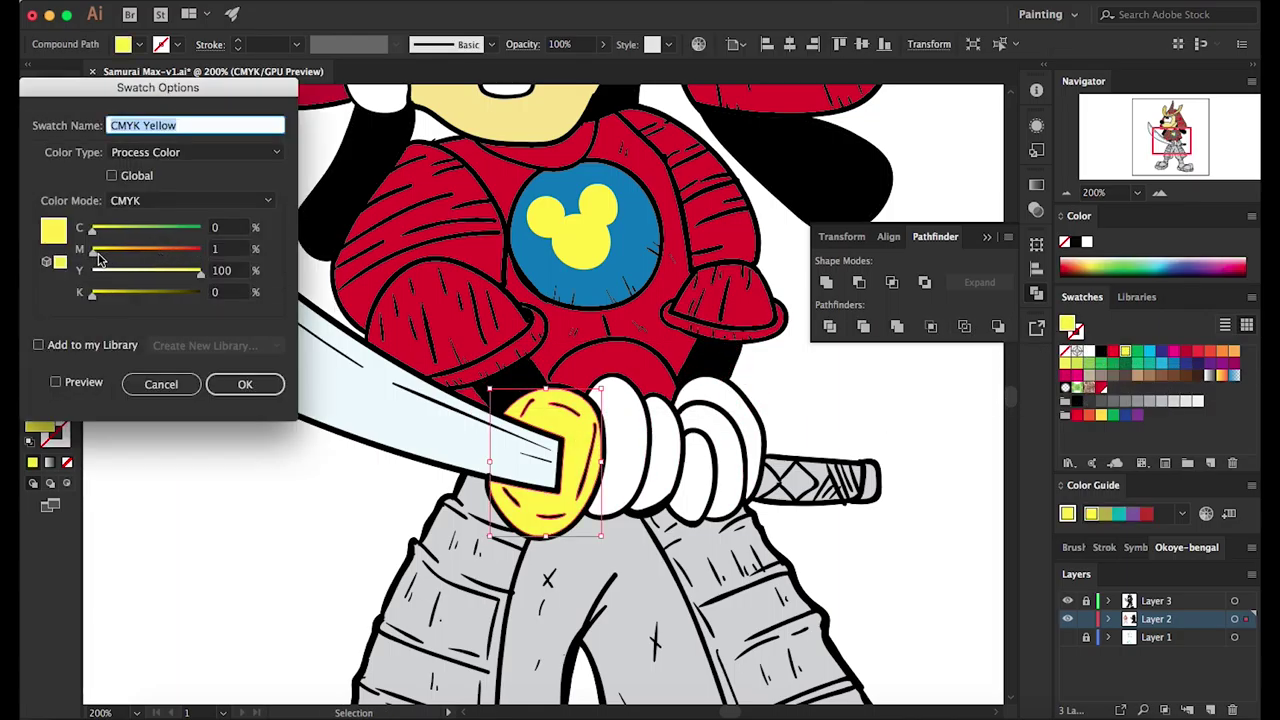
{"action": "left_click", "coordinate": [236, 380]}
{"action": "left_click", "coordinate": [249, 529]}
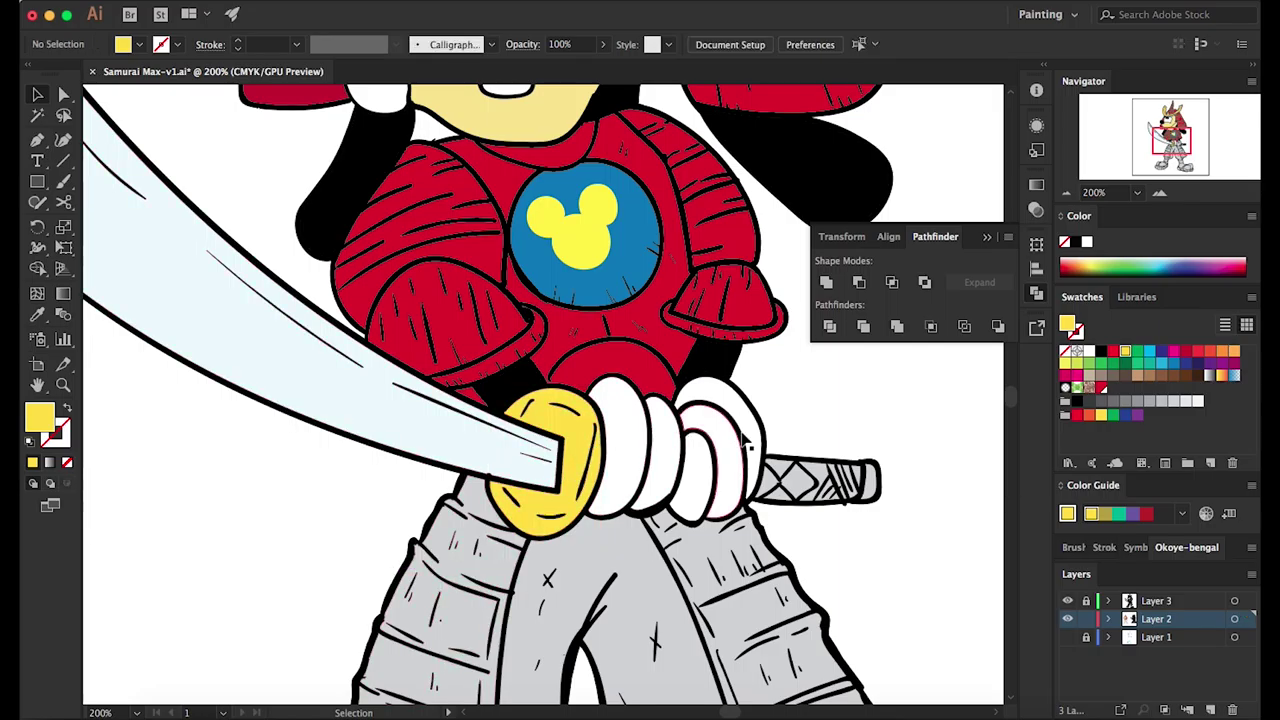
Fill the sword's wrapped handle red
{"action": "left_click_drag", "start_coordinate": [867, 527], "coordinate": [897, 537]}
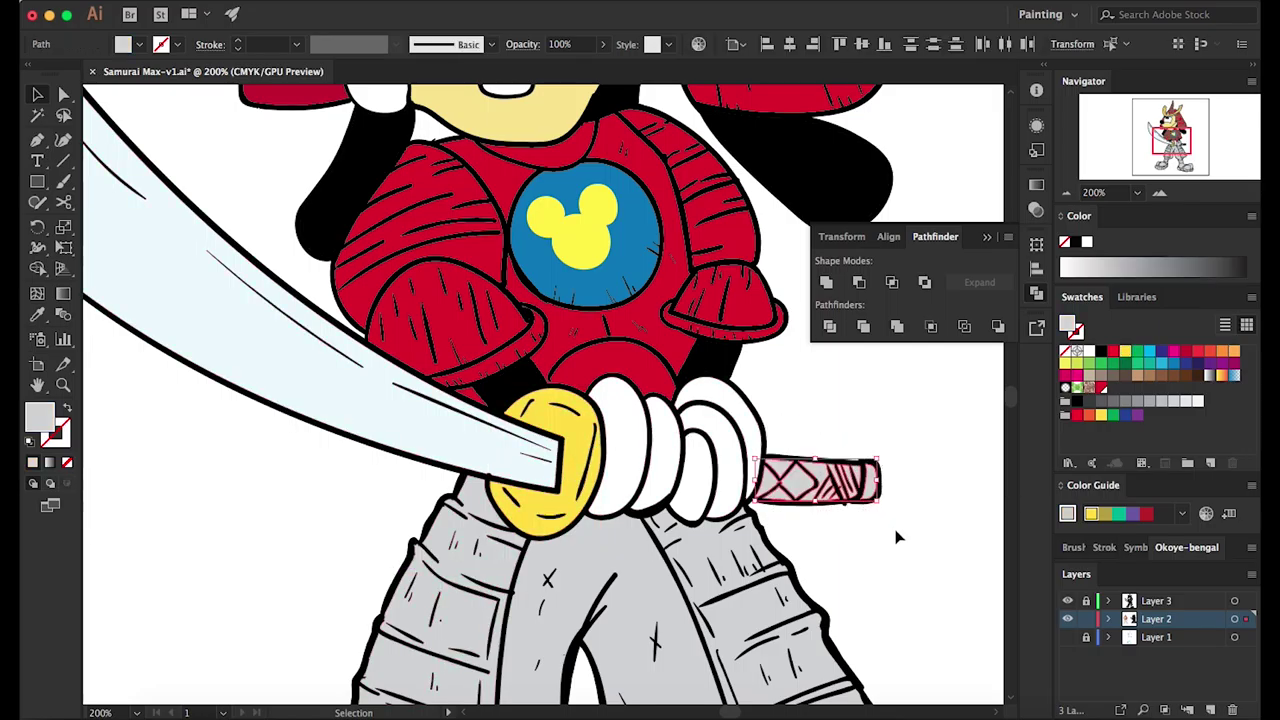
{"action": "left_click", "coordinate": [1101, 387]}
{"action": "left_click", "coordinate": [951, 449]}
{"action": "scroll", "coordinate": [951, 449], "scroll_direction": "up", "scroll_amount": 10}
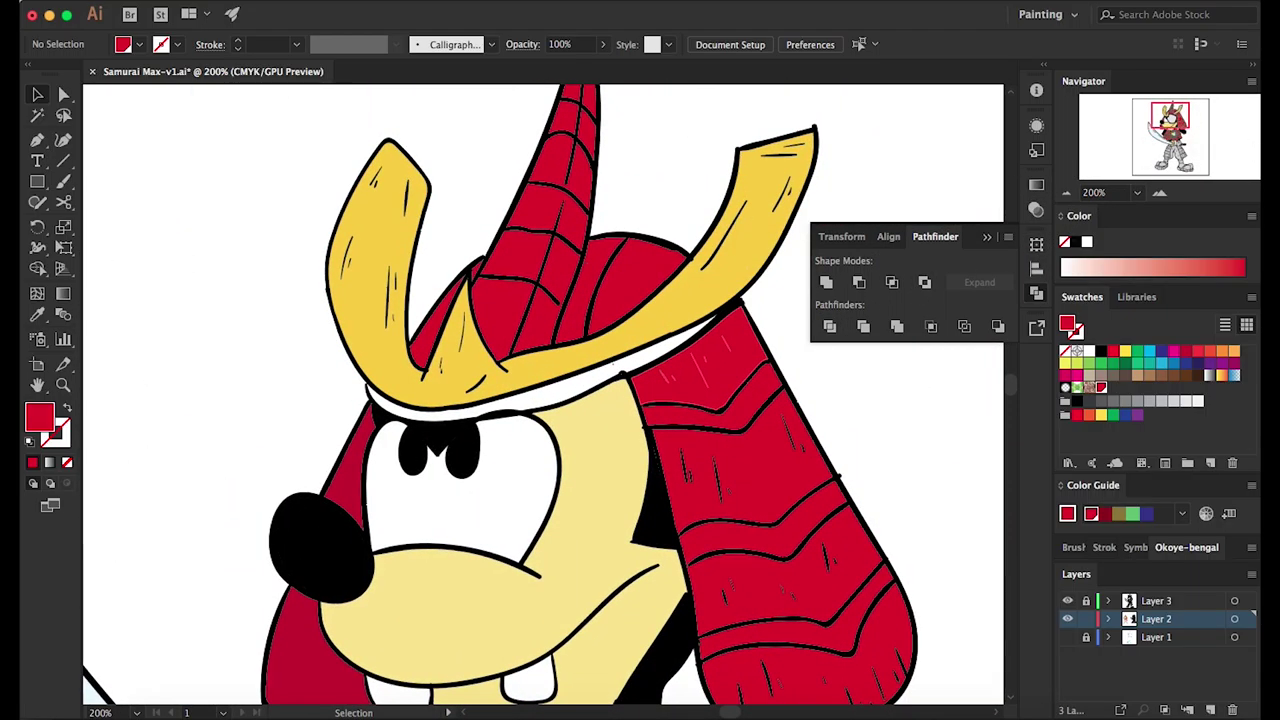
Fill the grey pants shape brown
{"action": "scroll", "coordinate": [800, 390], "scroll_direction": "down", "scroll_amount": 10}
{"action": "scroll", "coordinate": [695, 500], "scroll_direction": "down", "scroll_amount": 3}
{"action": "scroll", "coordinate": [695, 500], "scroll_direction": "left", "scroll_amount": 2}
{"action": "left_click", "coordinate": [695, 500]}
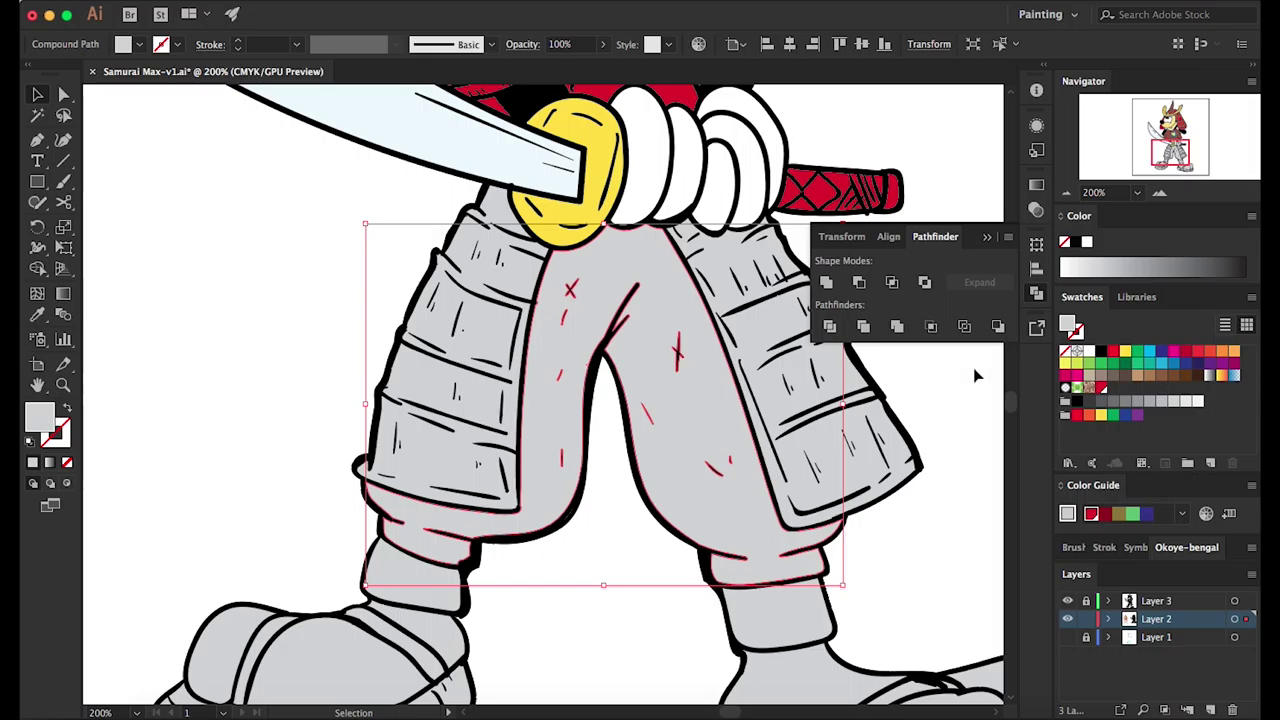
{"action": "left_click", "coordinate": [1111, 377]}
{"action": "left_click", "coordinate": [971, 463]}
Fill both leg armor pieces red
{"action": "scroll", "coordinate": [600, 400], "scroll_direction": "up", "scroll_amount": 2}
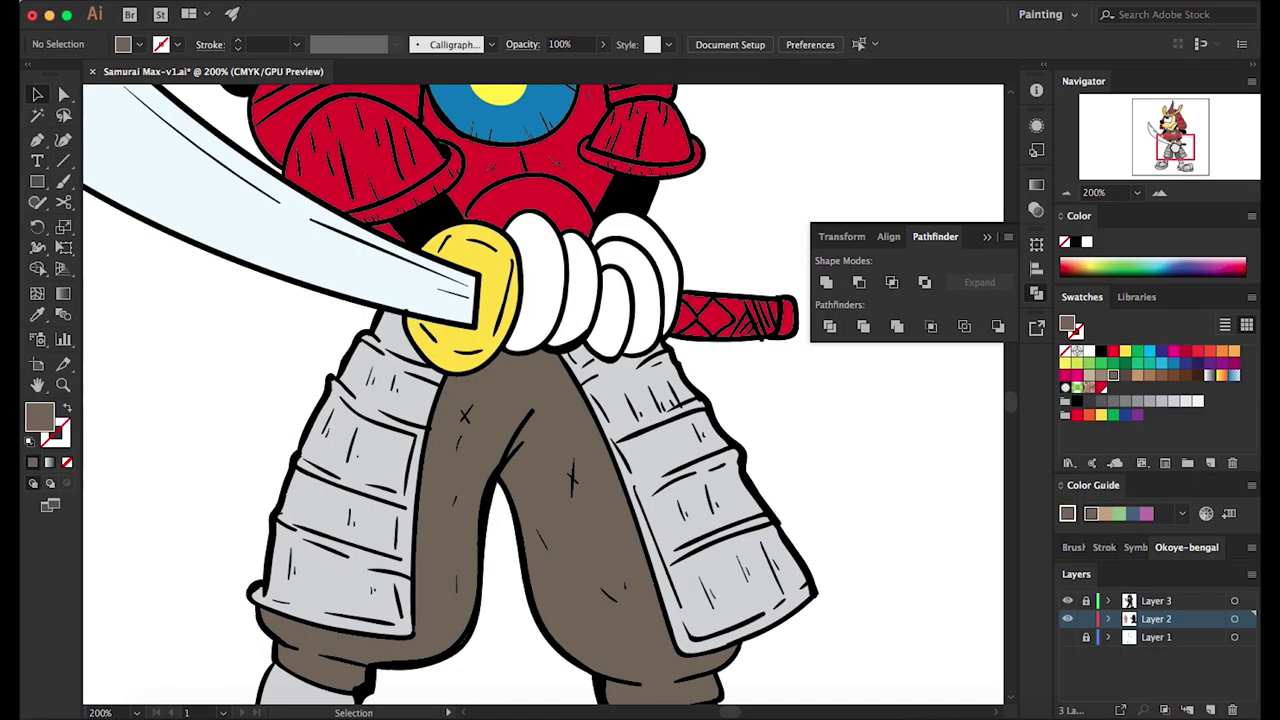
{"action": "scroll", "coordinate": [450, 450], "scroll_direction": "up", "scroll_amount": 2}
{"action": "scroll", "coordinate": [450, 450], "scroll_direction": "right", "scroll_amount": 2}
{"action": "left_click", "coordinate": [383, 507]}
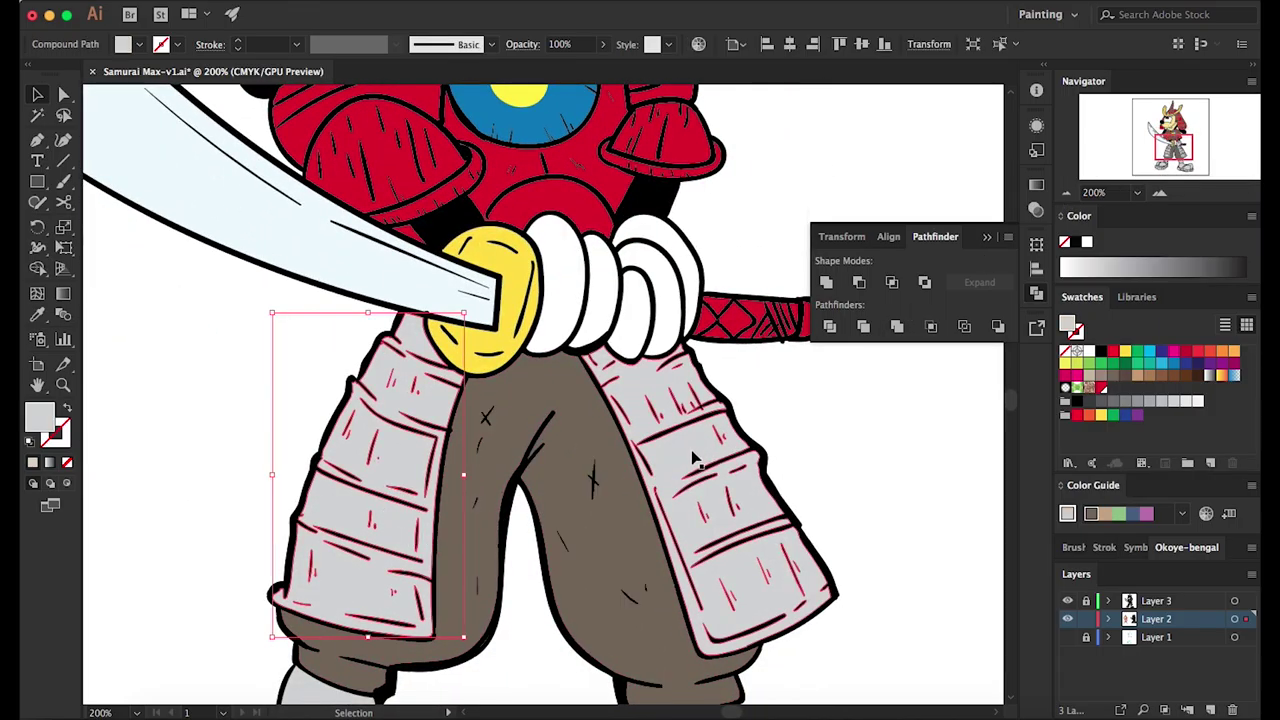
{"action": "left_click", "coordinate": [697, 460], "text": "shift"}
{"action": "left_click", "coordinate": [1100, 388]}
{"action": "left_click", "coordinate": [969, 446]}
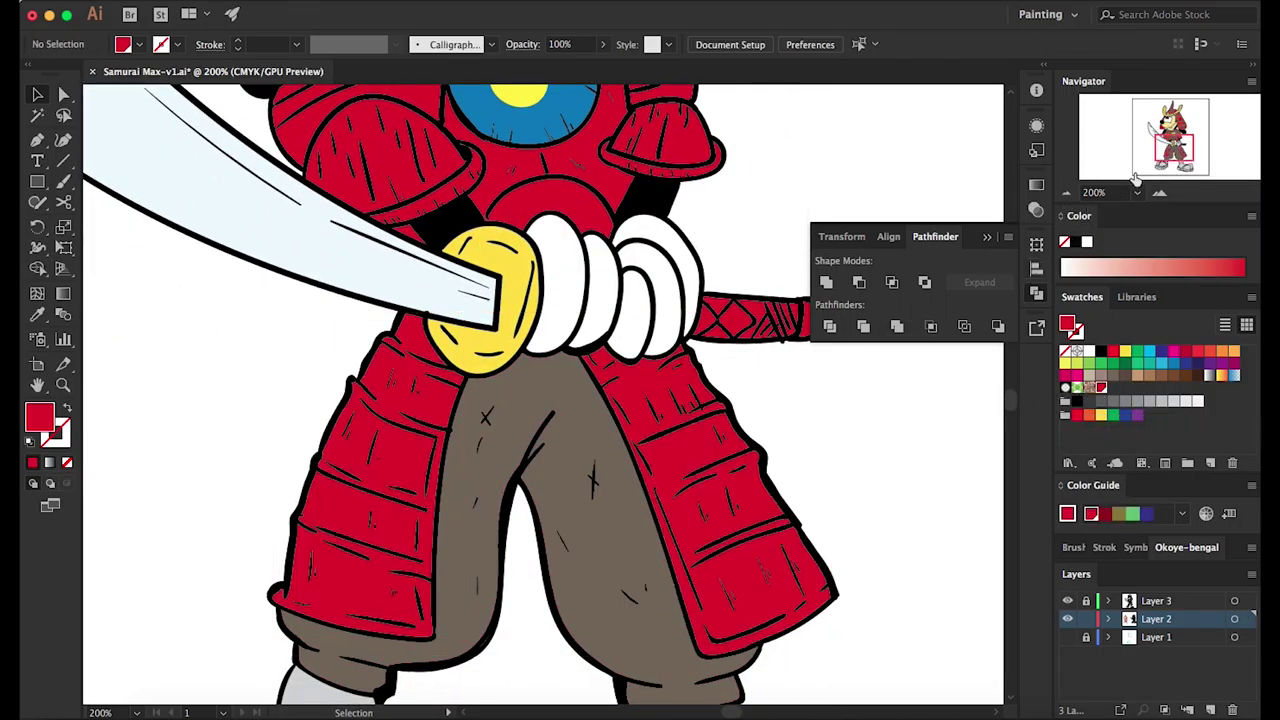
Fill both grey socks red
{"action": "scroll", "coordinate": [969, 446], "scroll_direction": "up", "scroll_amount": 3}
{"action": "scroll", "coordinate": [969, 446], "scroll_direction": "down", "scroll_amount": 6}
{"action": "scroll", "coordinate": [366, 366], "scroll_direction": "left", "scroll_amount": 2}
{"action": "left_click", "coordinate": [366, 366]}
{"action": "left_click", "coordinate": [688, 405], "text": "shift"}
{"action": "left_click", "coordinate": [1100, 388]}
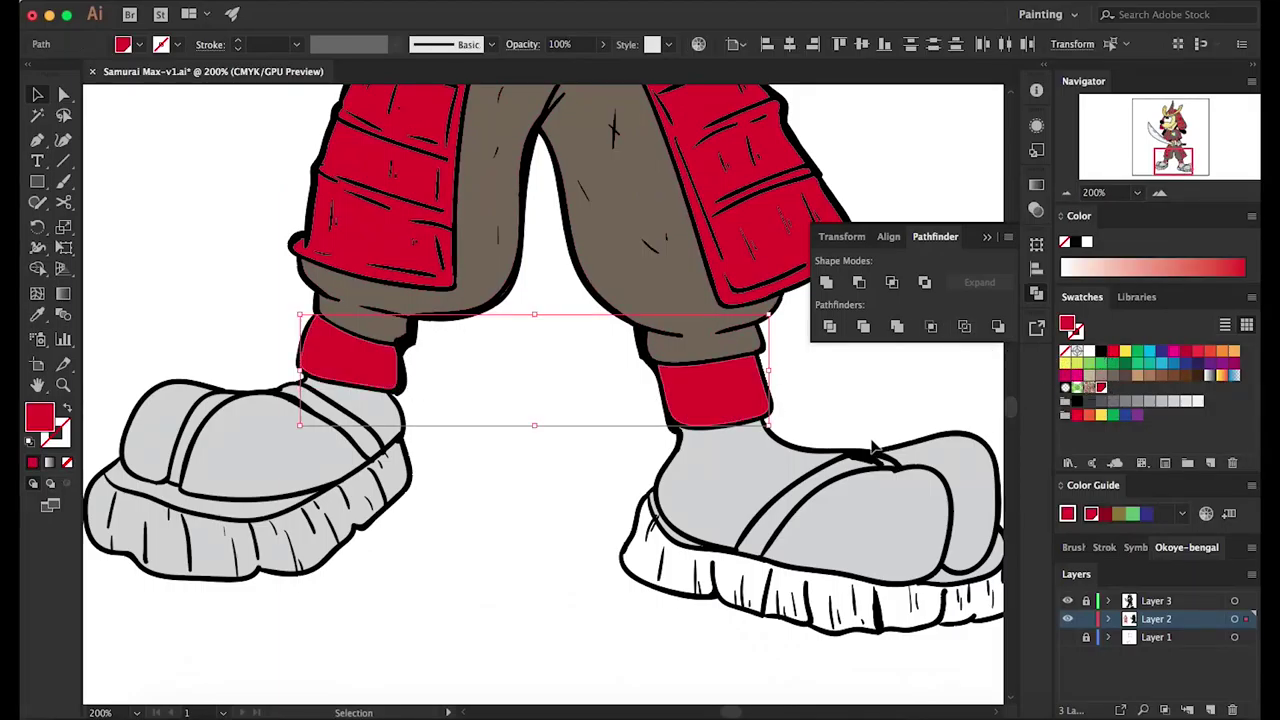
Fill the left shoe's inner and toe shapes and the right shoe upper white
{"action": "left_click", "coordinate": [286, 451]}
{"action": "left_click", "coordinate": [163, 423], "text": "shift"}
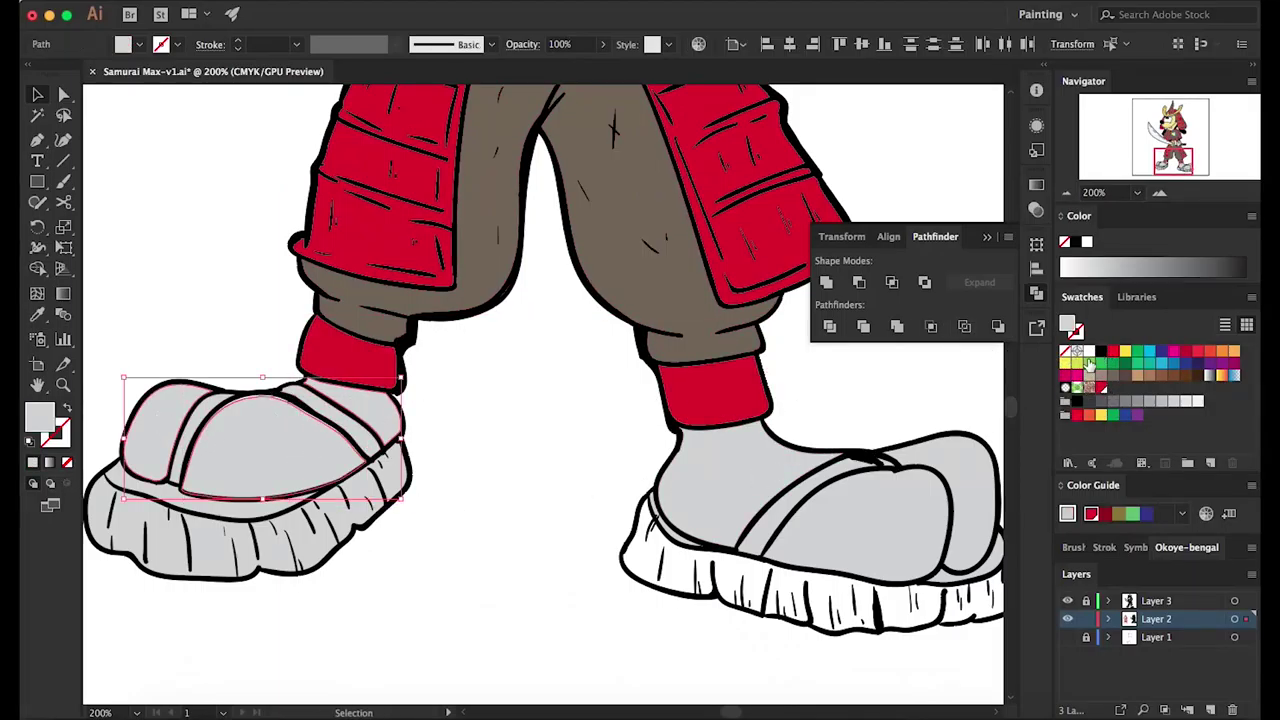
{"action": "left_click", "coordinate": [1087, 352]}
{"action": "key", "text": "ctrl+shift+a"}
{"action": "left_click", "coordinate": [735, 487]}
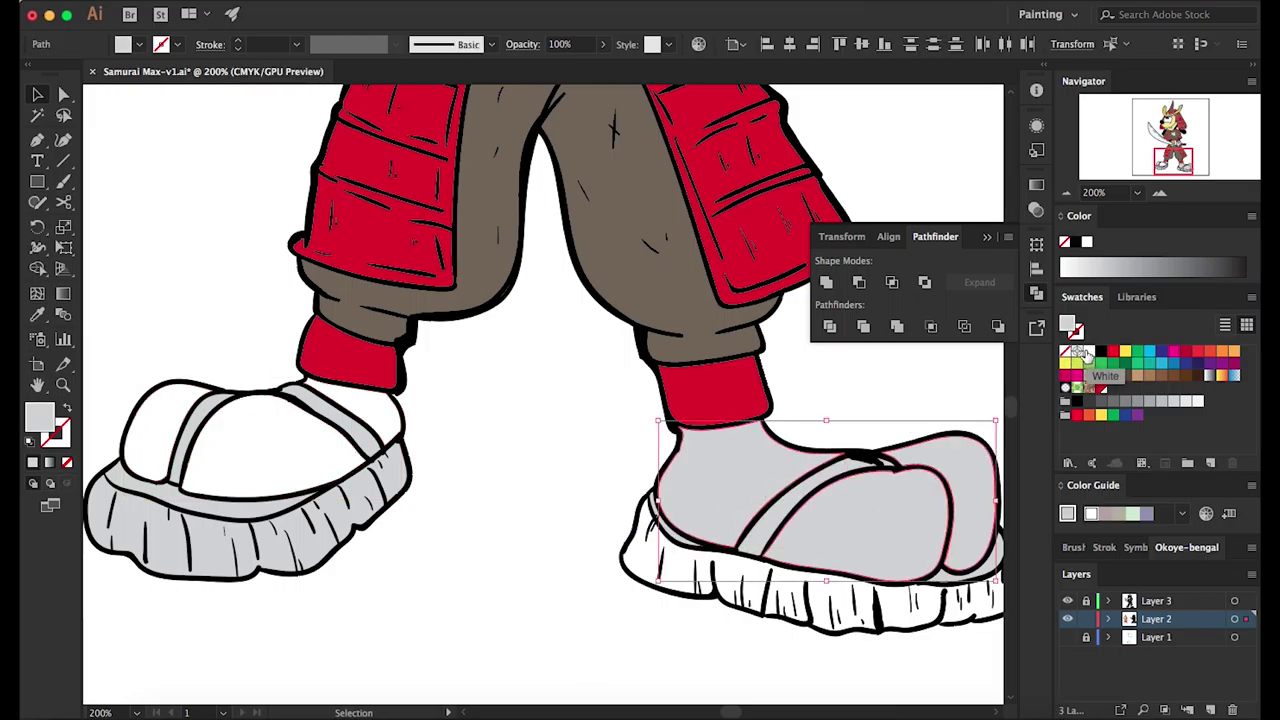
{"action": "left_click", "coordinate": [1088, 352]}
{"action": "key", "text": "ctrl+shift+a"}
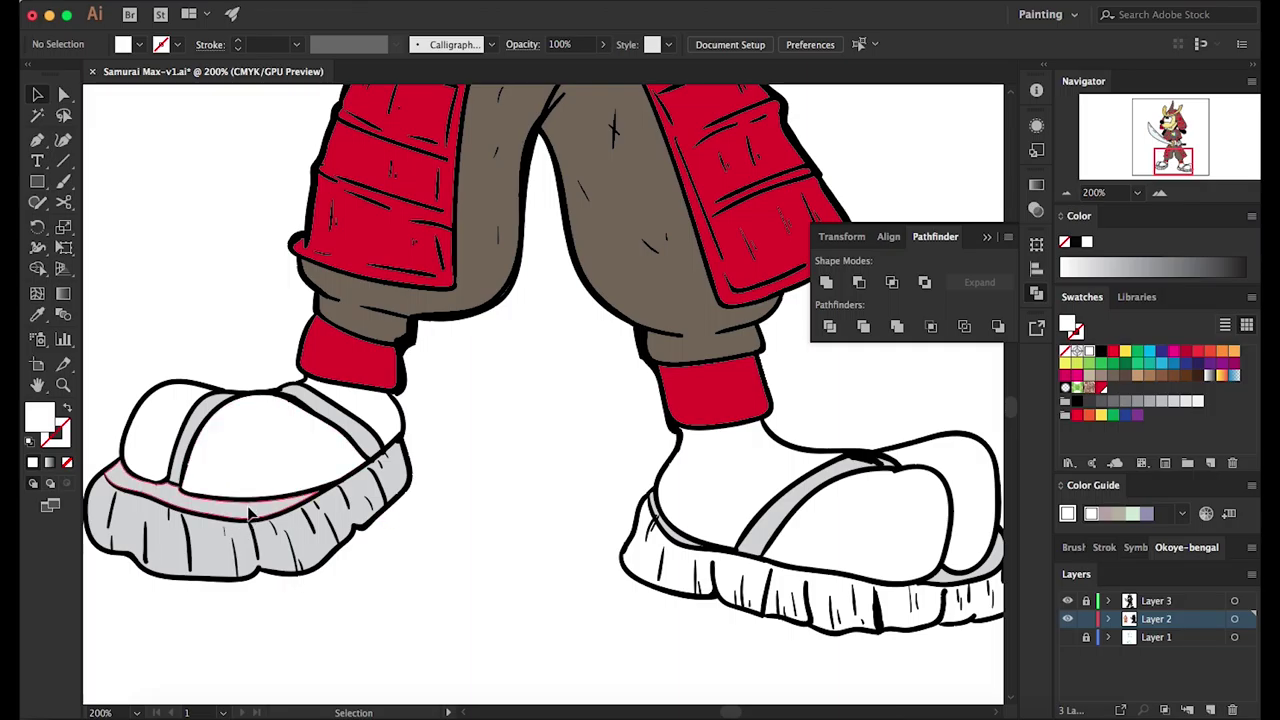
Fill the left sandal's top strip, two strap pieces and sole red
{"action": "left_click", "coordinate": [248, 506]}
{"action": "left_click", "coordinate": [1186, 352]}
{"action": "key", "text": "ctrl+shift+a"}
{"action": "left_click", "coordinate": [196, 400]}
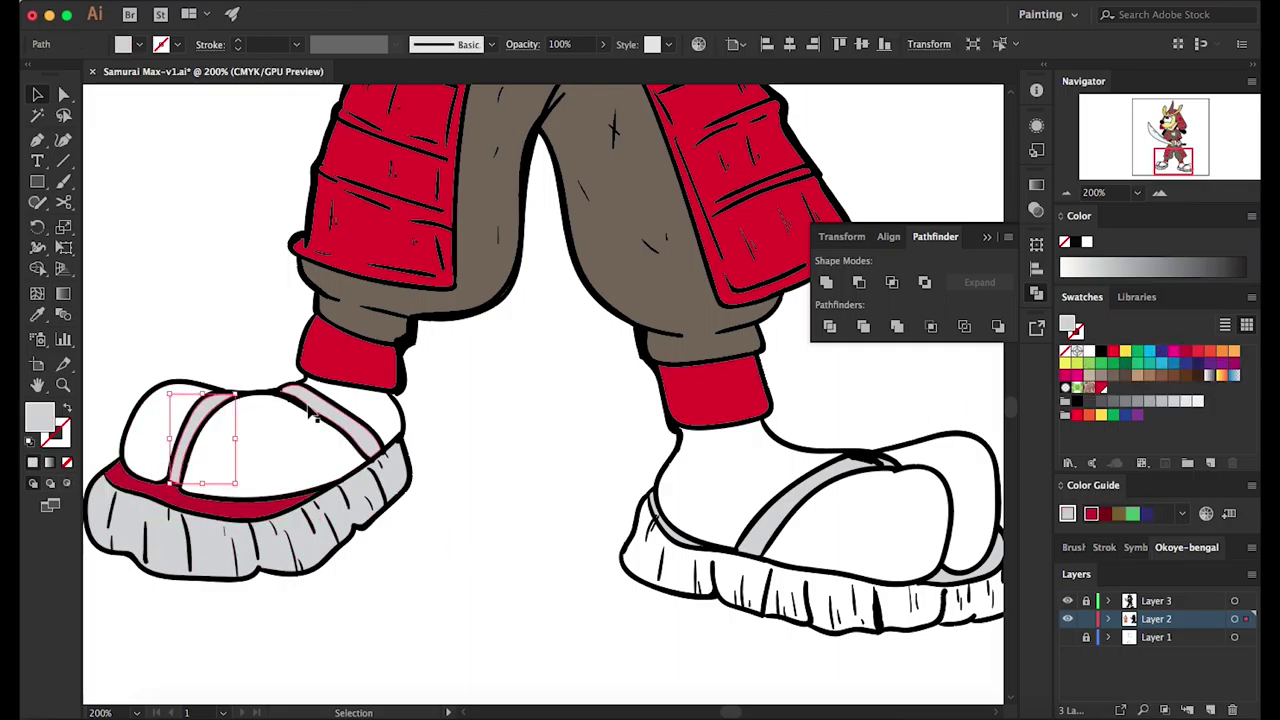
{"action": "left_click", "coordinate": [325, 415], "text": "shift"}
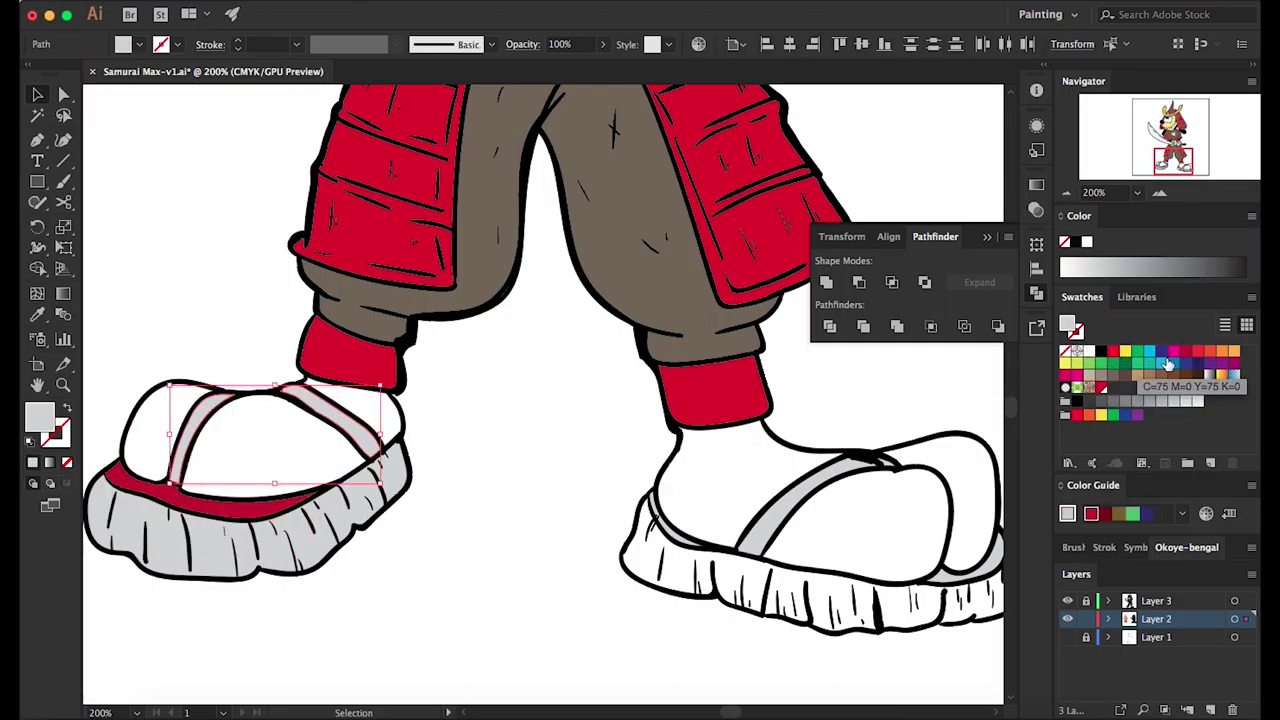
{"action": "left_click", "coordinate": [1186, 352]}
{"action": "key", "text": "ctrl+shift+a"}
{"action": "left_click", "coordinate": [280, 552]}
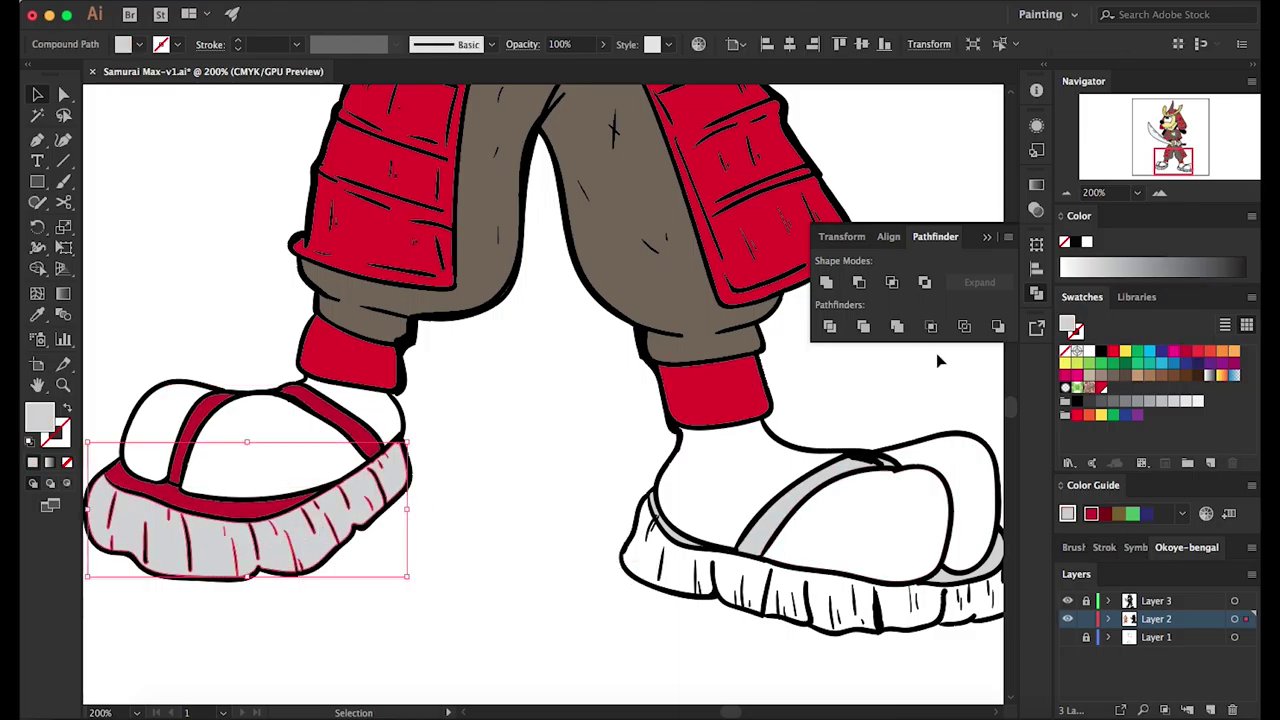
{"action": "left_click", "coordinate": [1185, 351]}
{"action": "left_click", "coordinate": [521, 575]}
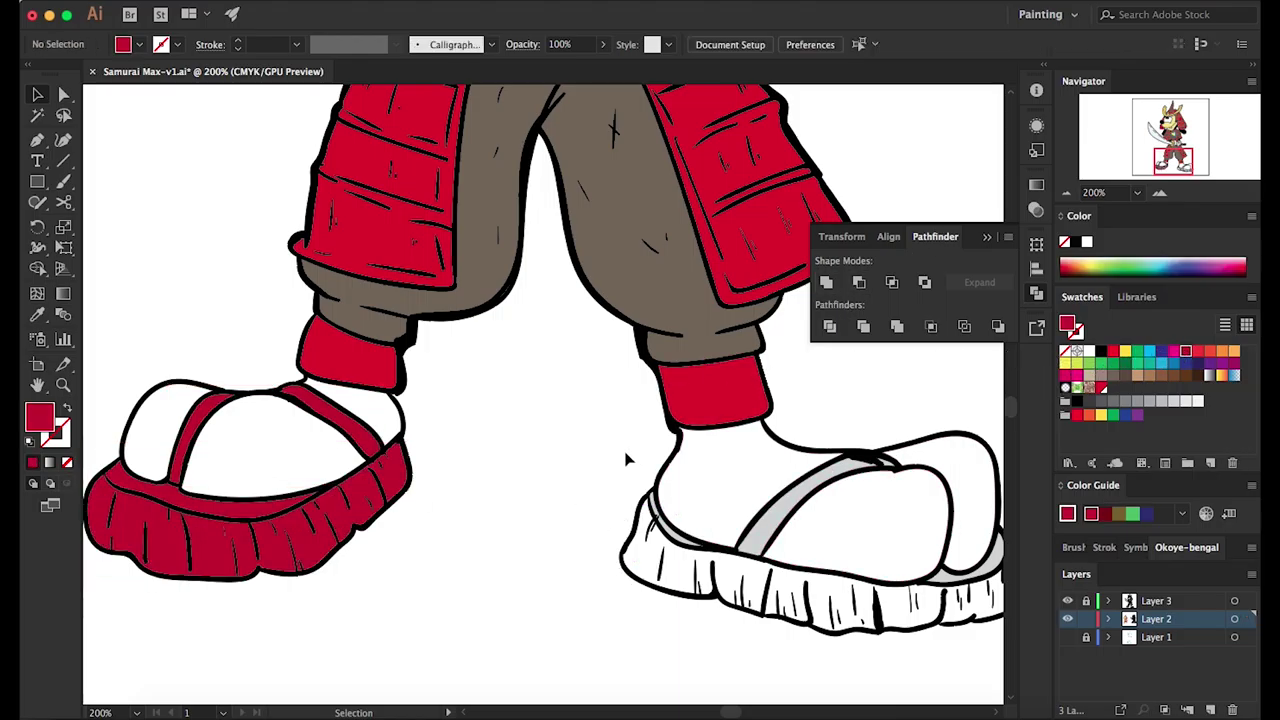
Zoom out to 150% and try filling the right sandal paths red, then undo it
{"action": "left_click", "coordinate": [1066, 192]}
{"action": "mouse_move", "coordinate": [1173, 160]}
{"action": "left_mouse_down"}
{"action": "mouse_move", "coordinate": [1173, 138]}
{"action": "mouse_move", "coordinate": [1180, 156]}
{"action": "left_mouse_up"}
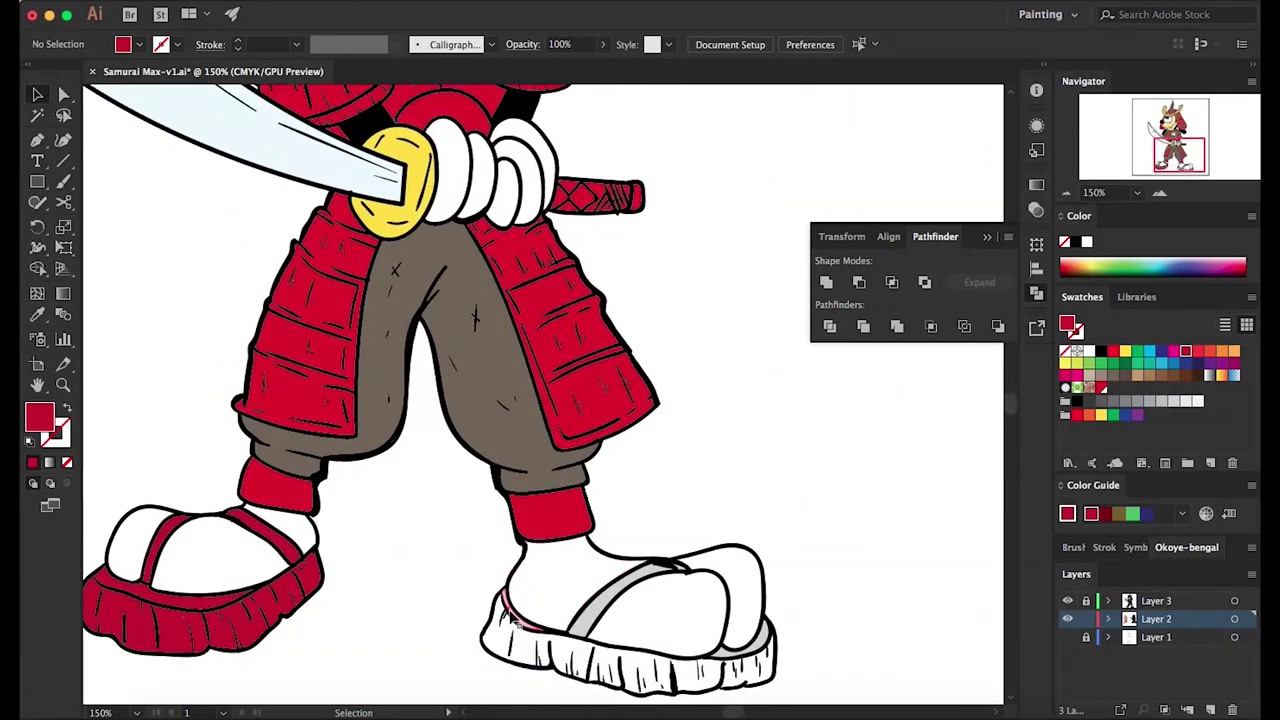
{"action": "left_click", "coordinate": [512, 618]}
{"action": "left_click", "coordinate": [688, 570], "text": "shift"}
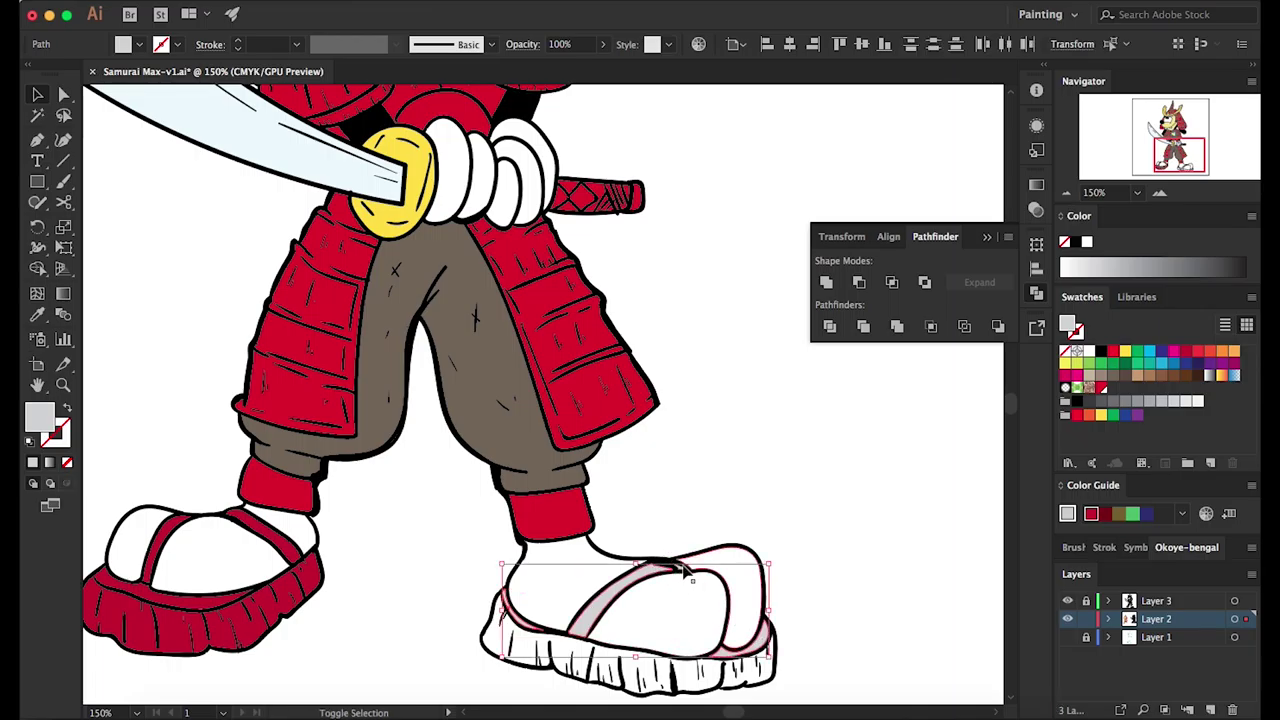
{"action": "left_click", "coordinate": [686, 574], "text": "shift"}
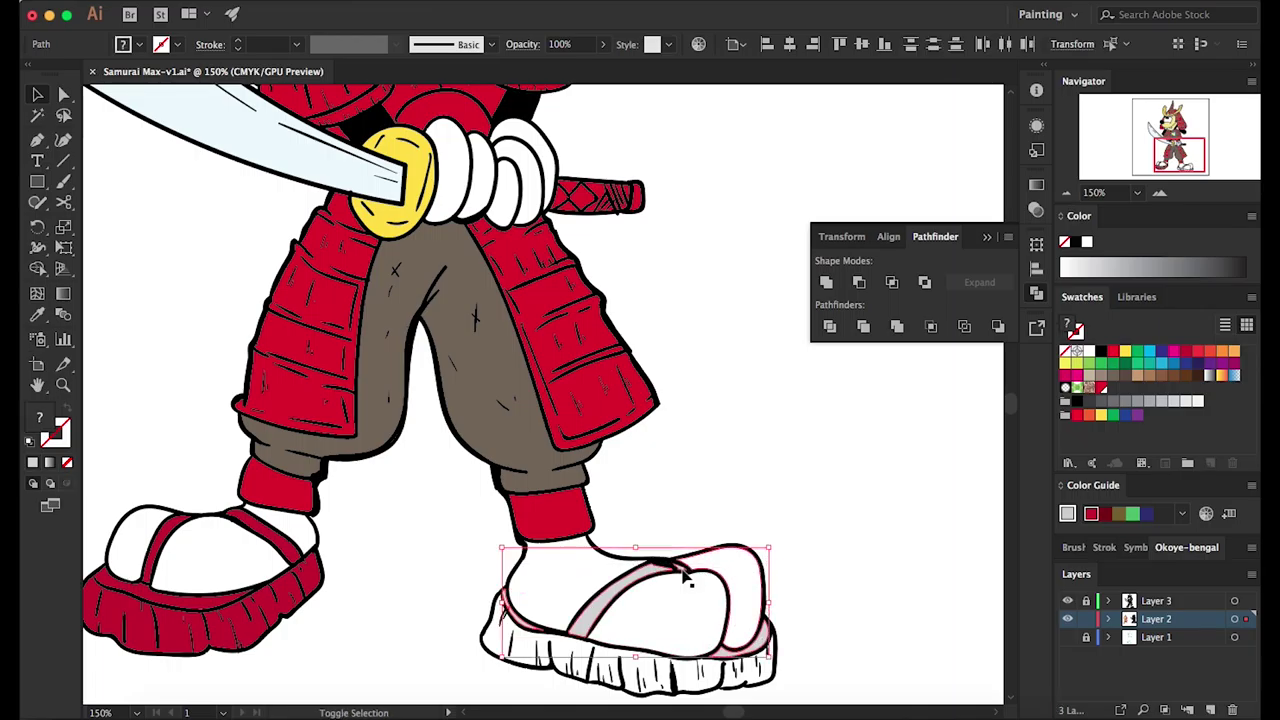
{"action": "left_click", "coordinate": [1185, 352]}
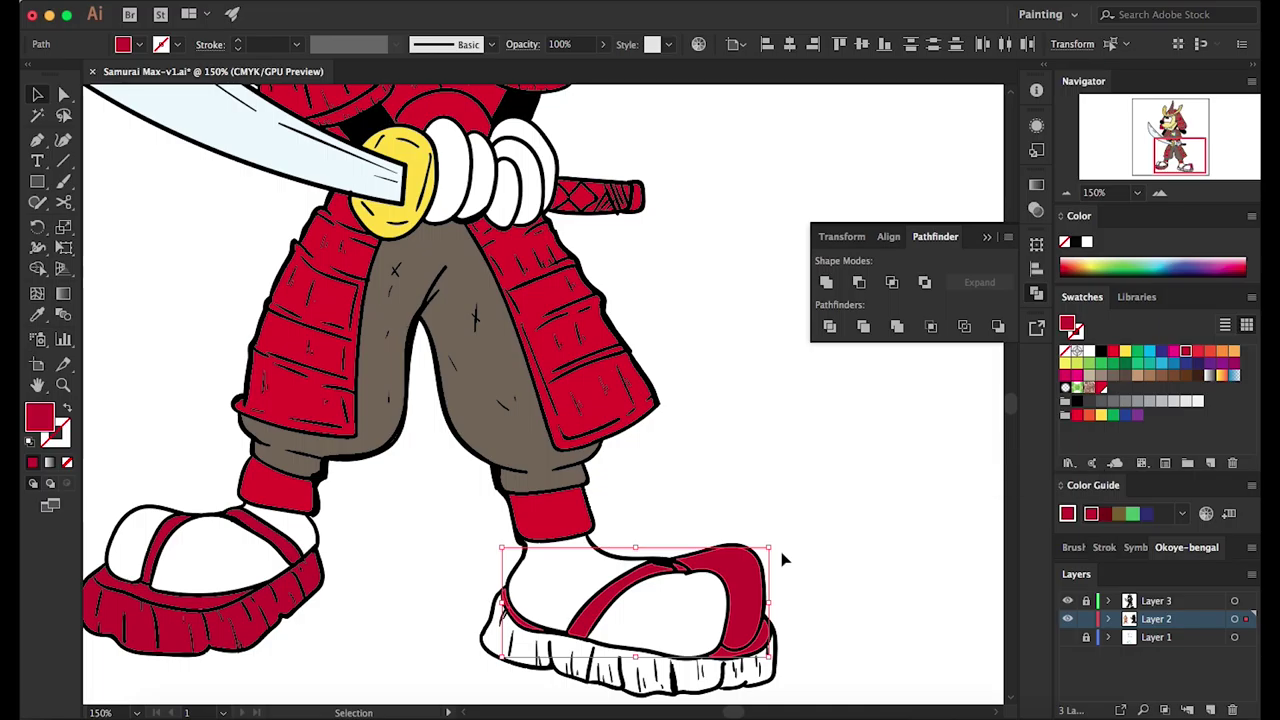
{"action": "key", "text": "ctrl+z"}
{"action": "key", "text": "ctrl+z"}
{"action": "left_click", "coordinate": [893, 414]}
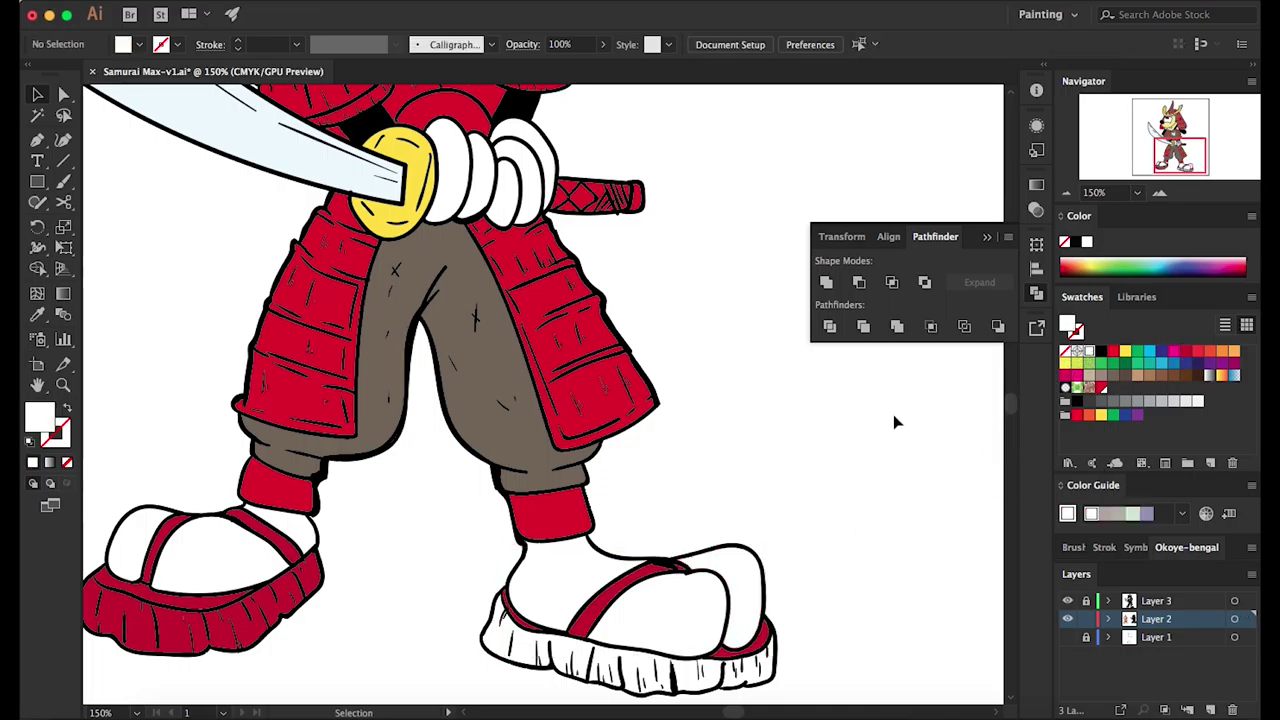
Reframe the view and open the brush drawing options
{"action": "scroll", "coordinate": [893, 414], "scroll_direction": "down", "scroll_amount": 5}
{"action": "scroll", "coordinate": [893, 414], "scroll_direction": "left", "scroll_amount": 5}
{"action": "scroll", "coordinate": [540, 380], "scroll_direction": "up", "scroll_amount": 5}
{"action": "scroll", "coordinate": [540, 380], "scroll_direction": "right", "scroll_amount": 10}
{"action": "double_click", "coordinate": [63, 181]}
Switch to the Pencil tool with a red fill and zoom in on the right sandal
{"action": "key", "text": "Escape"}
{"action": "left_click_drag", "start_coordinate": [37, 202], "coordinate": [83, 228]}
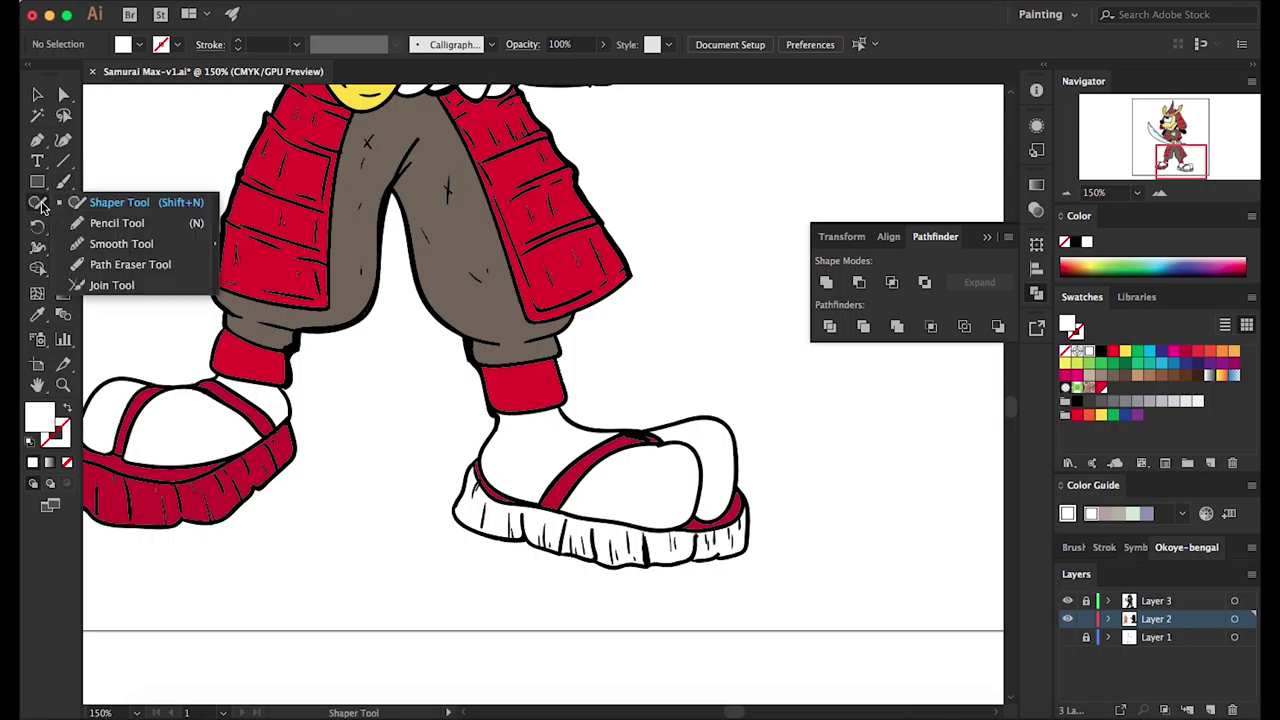
{"action": "left_click", "coordinate": [84, 226]}
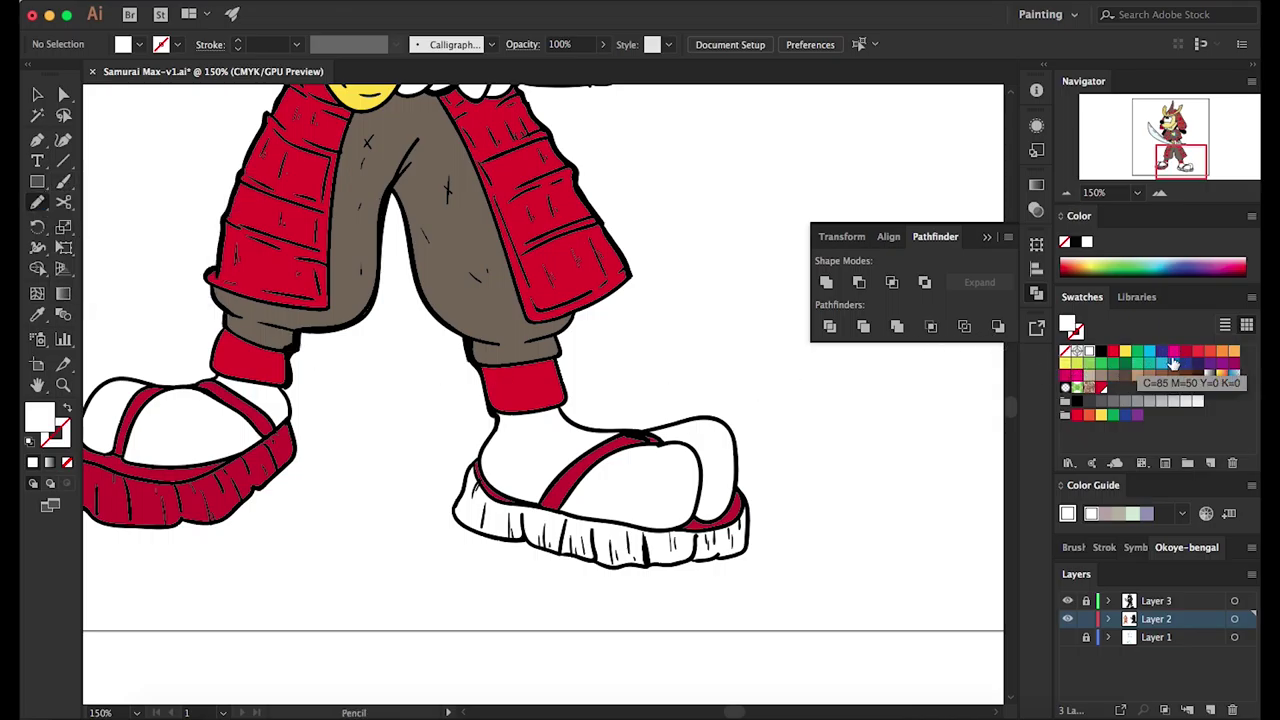
{"action": "left_click", "coordinate": [1185, 351]}
{"action": "left_click", "coordinate": [1160, 193]}
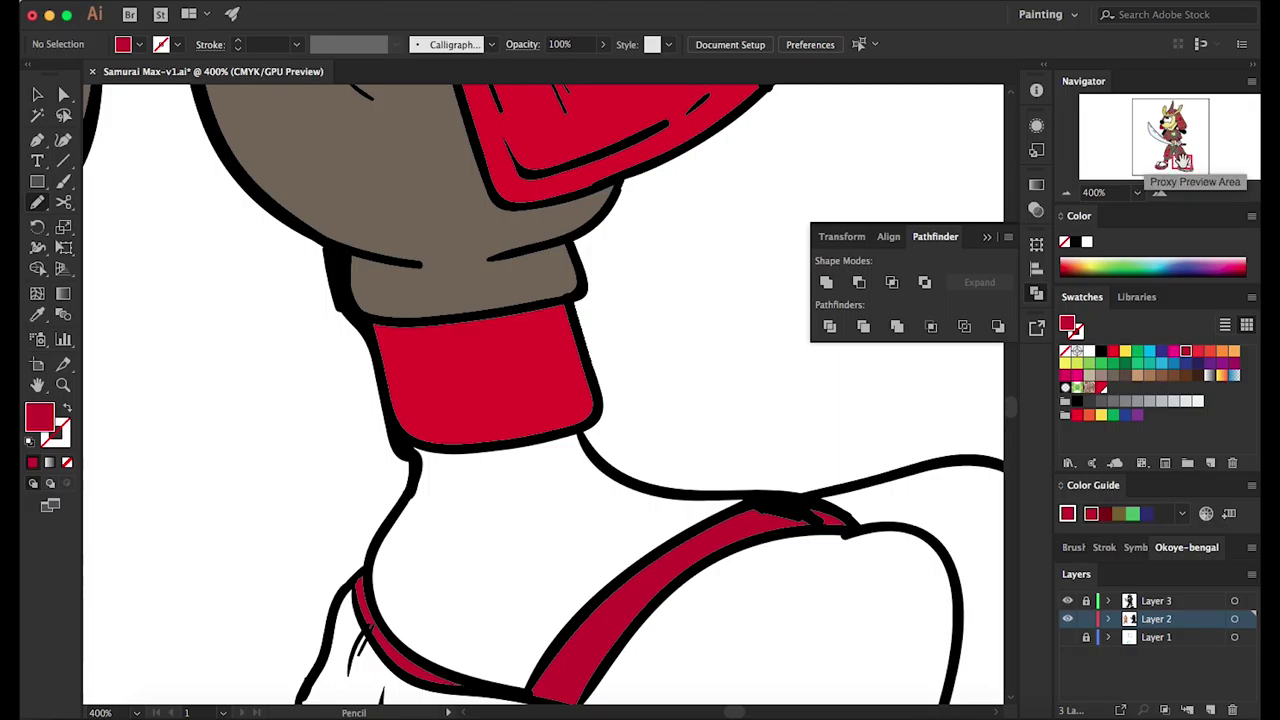
{"action": "left_click_drag", "start_coordinate": [1181, 161], "coordinate": [1185, 167]}
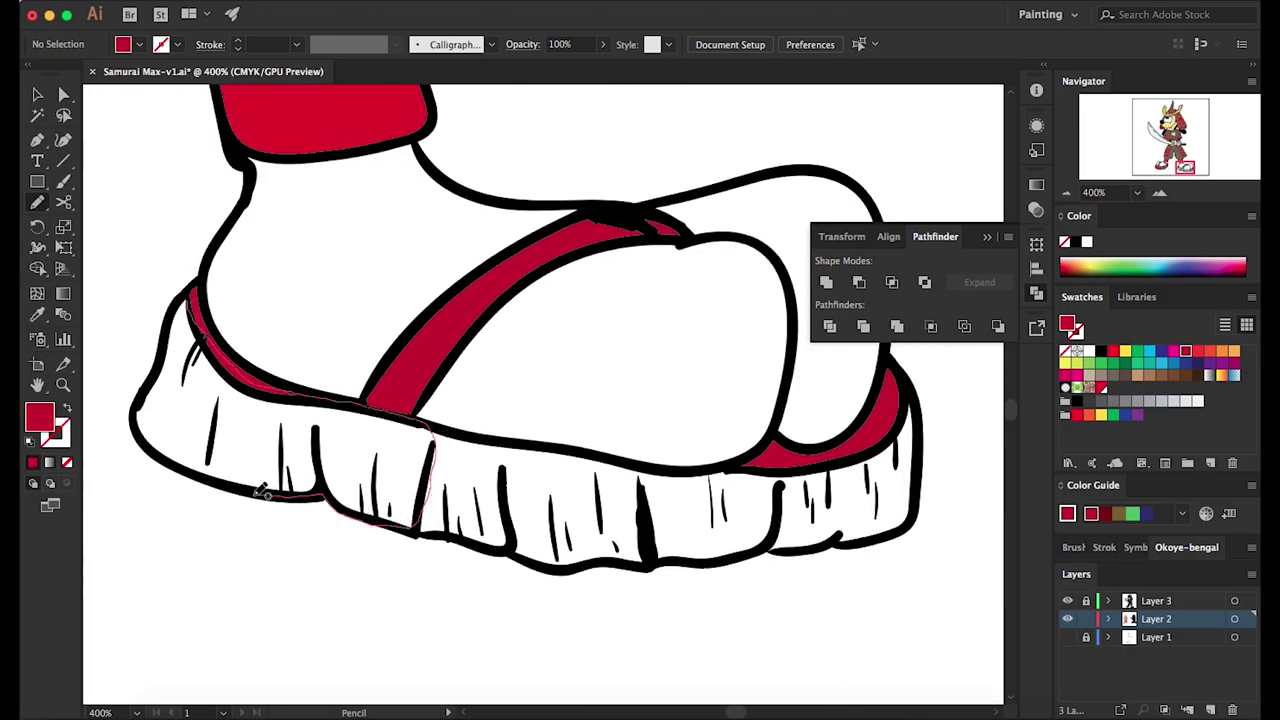
Trace closed red pencil shapes over the right sole from left end to right end
{"action": "left_click_drag", "start_coordinate": [162, 448], "coordinate": [218, 272]}
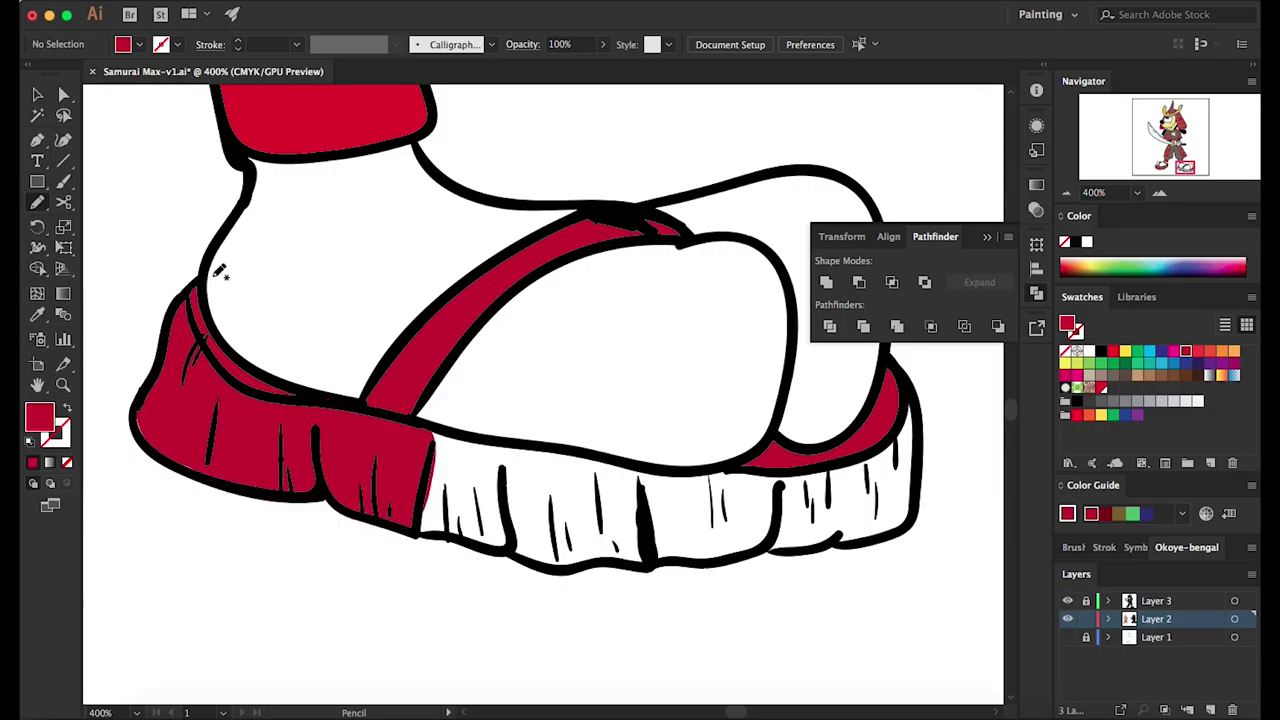
{"action": "left_click_drag", "start_coordinate": [173, 455], "coordinate": [145, 393]}
{"action": "left_click_drag", "start_coordinate": [516, 549], "coordinate": [591, 563]}
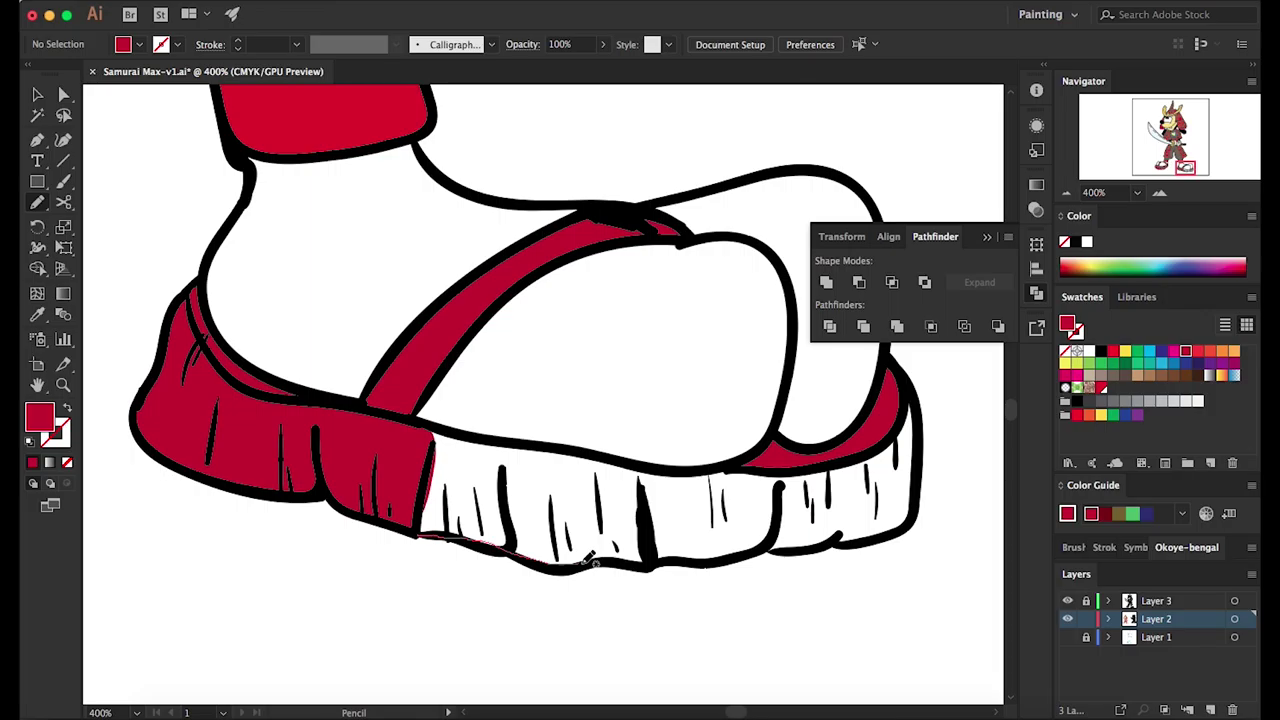
{"action": "left_click_drag", "start_coordinate": [472, 437], "coordinate": [470, 440]}
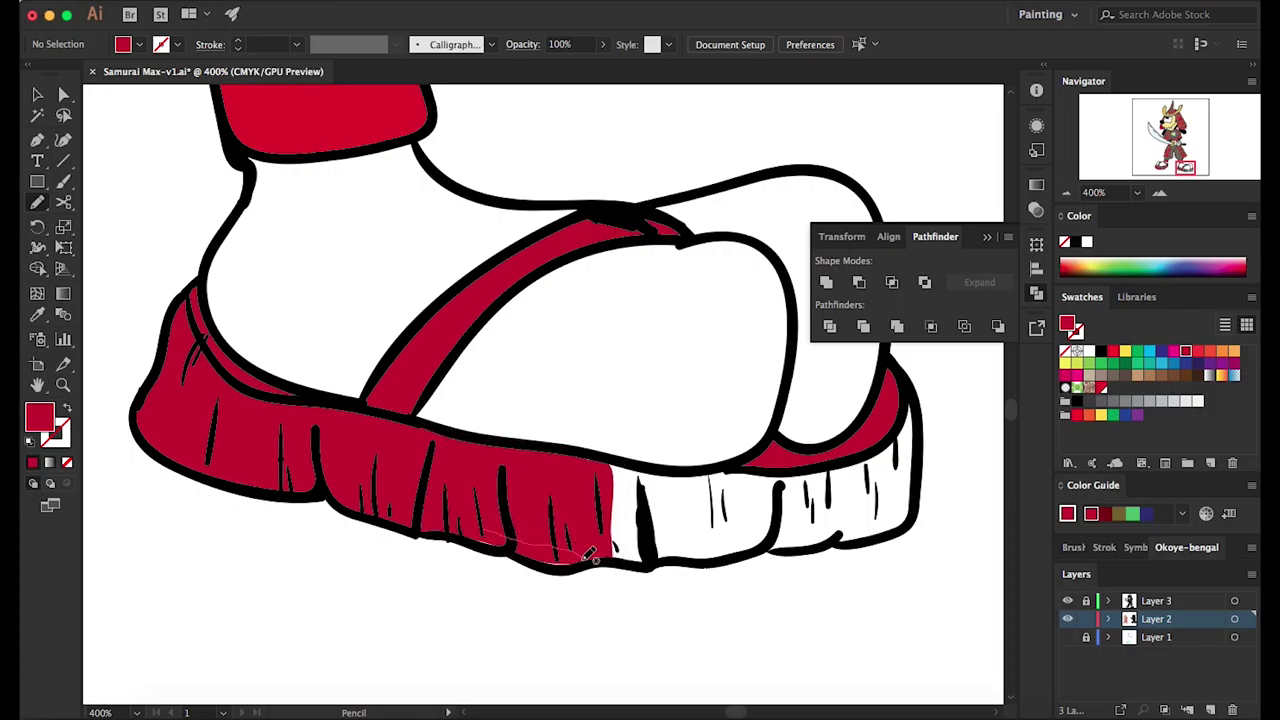
{"action": "left_click_drag", "start_coordinate": [612, 548], "coordinate": [634, 462]}
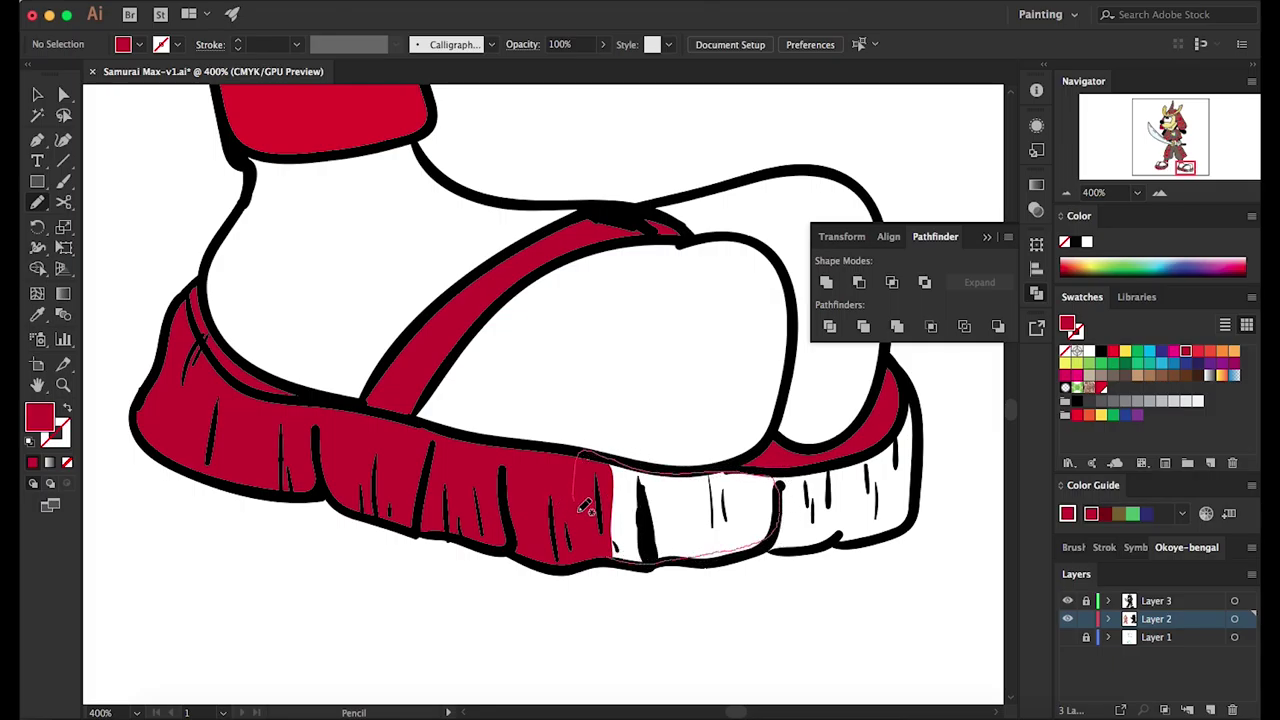
{"action": "left_click_drag", "start_coordinate": [634, 462], "coordinate": [600, 540]}
{"action": "mouse_move", "coordinate": [688, 556]}
{"action": "left_mouse_down"}
{"action": "mouse_move", "coordinate": [860, 538]}
{"action": "mouse_move", "coordinate": [922, 508]}
{"action": "mouse_move", "coordinate": [924, 422]}
{"action": "mouse_move", "coordinate": [885, 440]}
{"action": "mouse_move", "coordinate": [737, 458]}
{"action": "mouse_move", "coordinate": [694, 540]}
{"action": "left_mouse_up"}
{"action": "left_click_drag", "start_coordinate": [797, 541], "coordinate": [795, 545]}
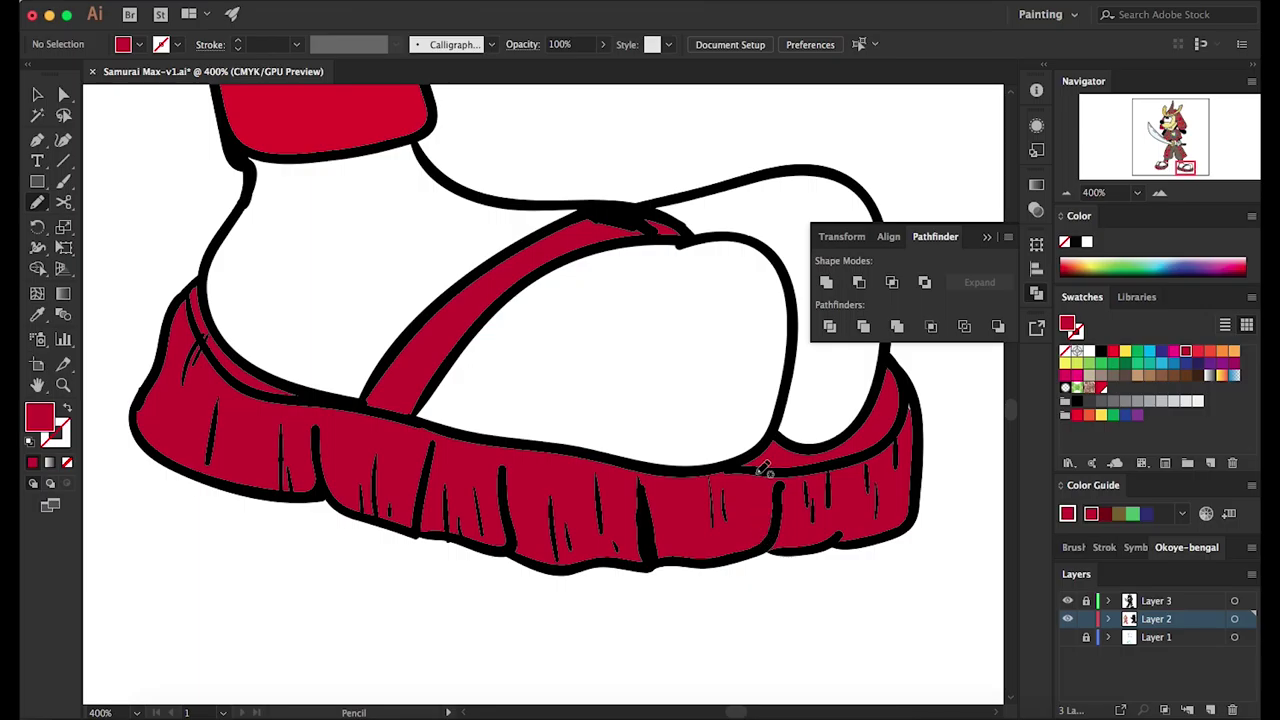
{"action": "left_click", "coordinate": [1066, 192]}
{"action": "left_click", "coordinate": [1066, 192]}
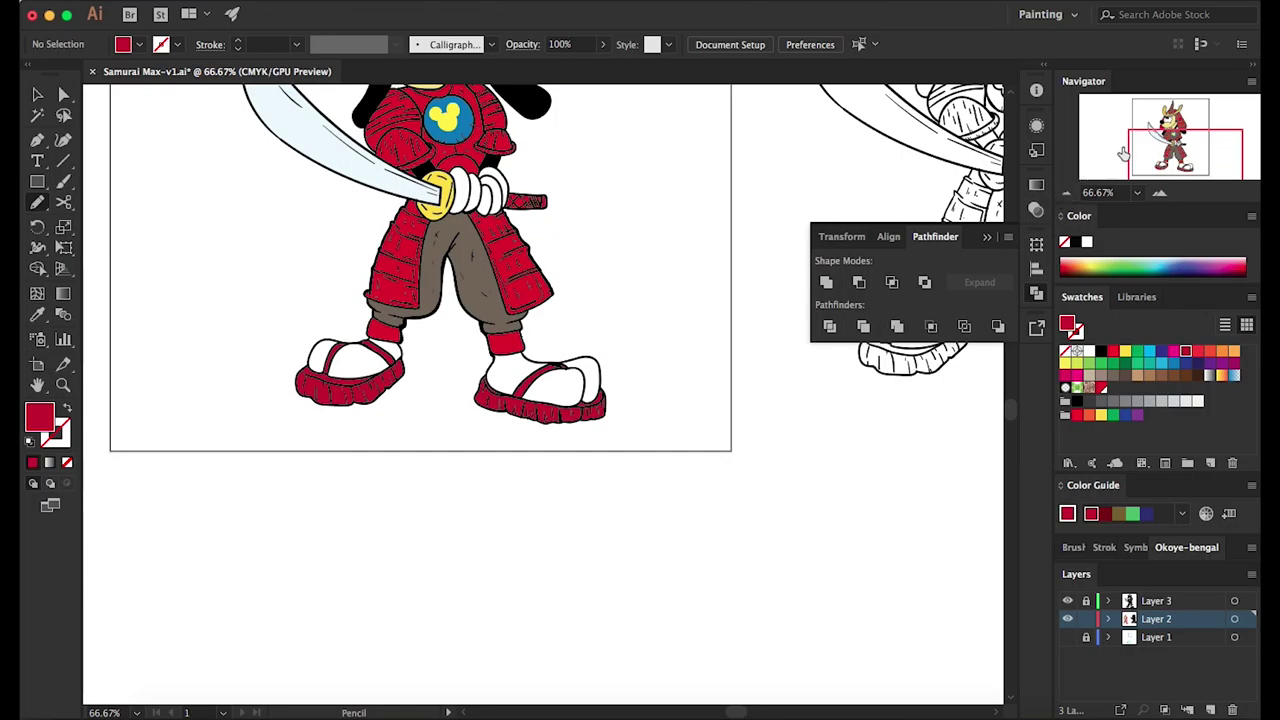
Zoom in on the helmet and face and reselect the red fill
{"action": "left_click_drag", "start_coordinate": [1190, 150], "coordinate": [1165, 135]}
{"action": "key", "text": "z"}
{"action": "left_click_drag", "start_coordinate": [513, 298], "coordinate": [733, 341]}
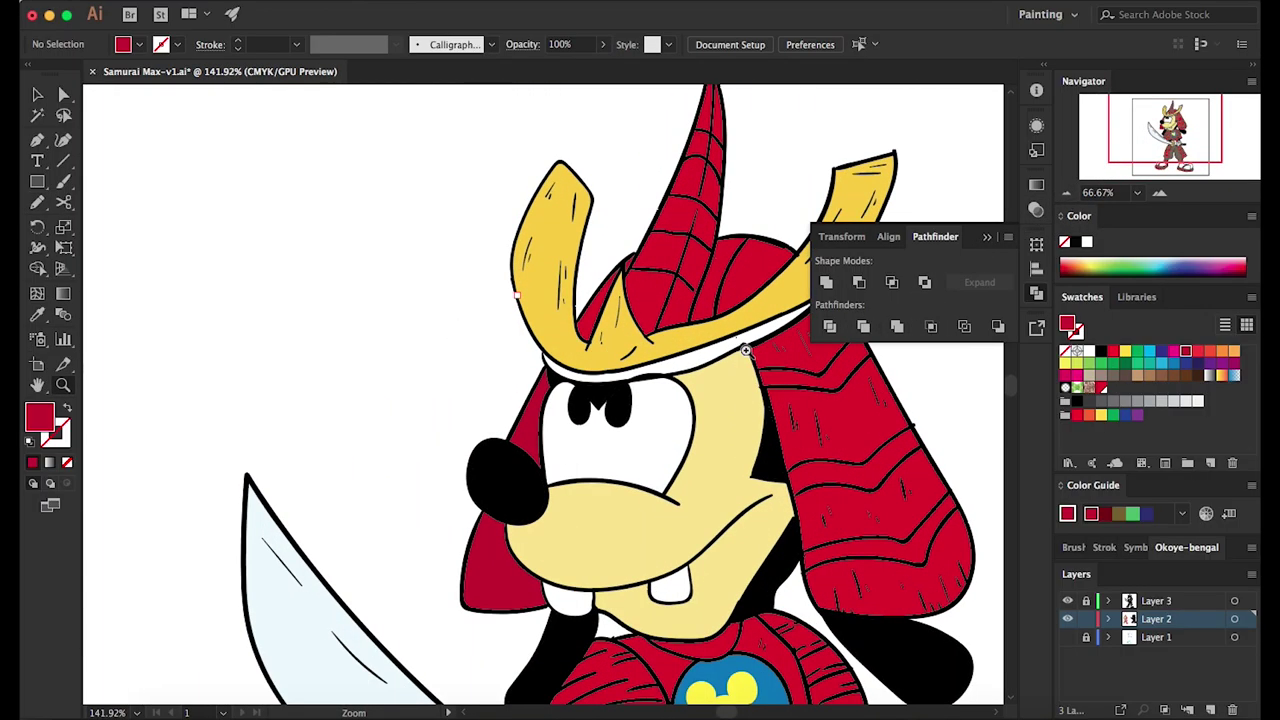
{"action": "left_click_drag", "start_coordinate": [1168, 116], "coordinate": [1177, 126]}
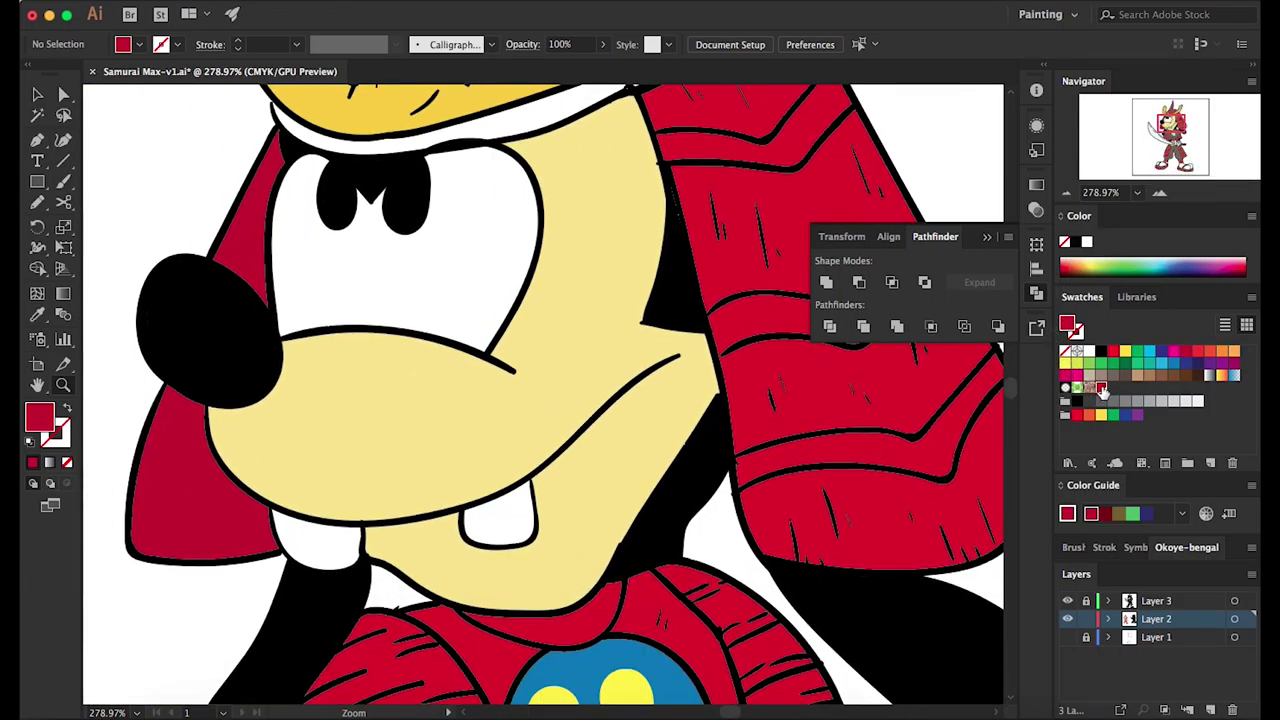
{"action": "left_click", "coordinate": [37, 202]}
Trace closed red pencil shapes over the white band along the helmet brim
{"action": "left_click_drag", "start_coordinate": [277, 108], "coordinate": [281, 104]}
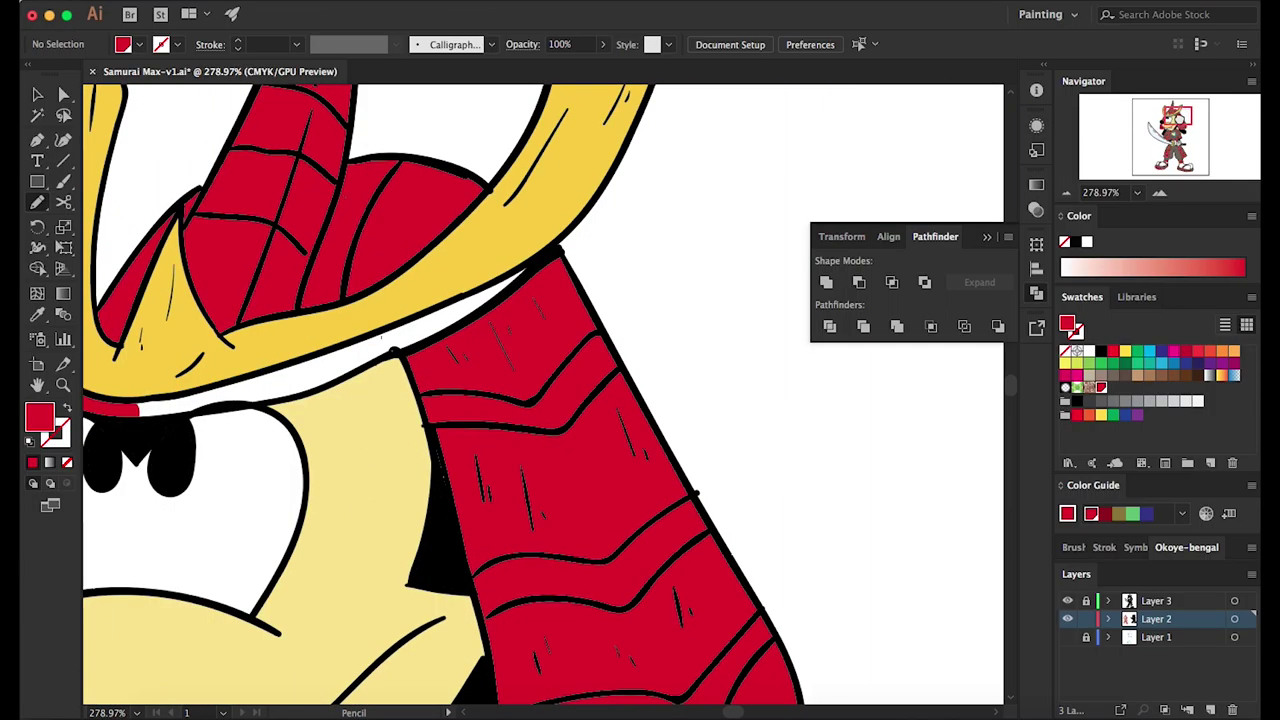
{"action": "left_click_drag", "start_coordinate": [1168, 127], "coordinate": [1165, 119]}
{"action": "left_click_drag", "start_coordinate": [330, 332], "coordinate": [680, 205]}
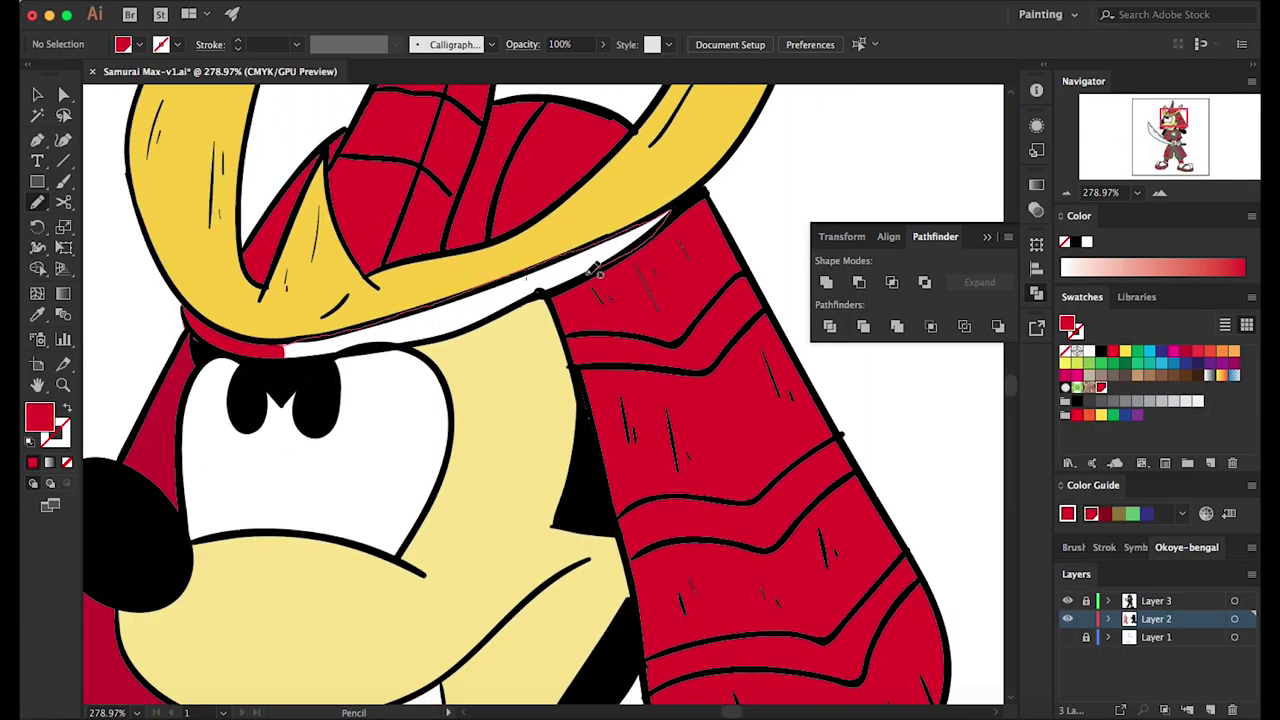
{"action": "left_click_drag", "start_coordinate": [680, 205], "coordinate": [420, 318]}
{"action": "left_click_drag", "start_coordinate": [288, 342], "coordinate": [440, 338]}
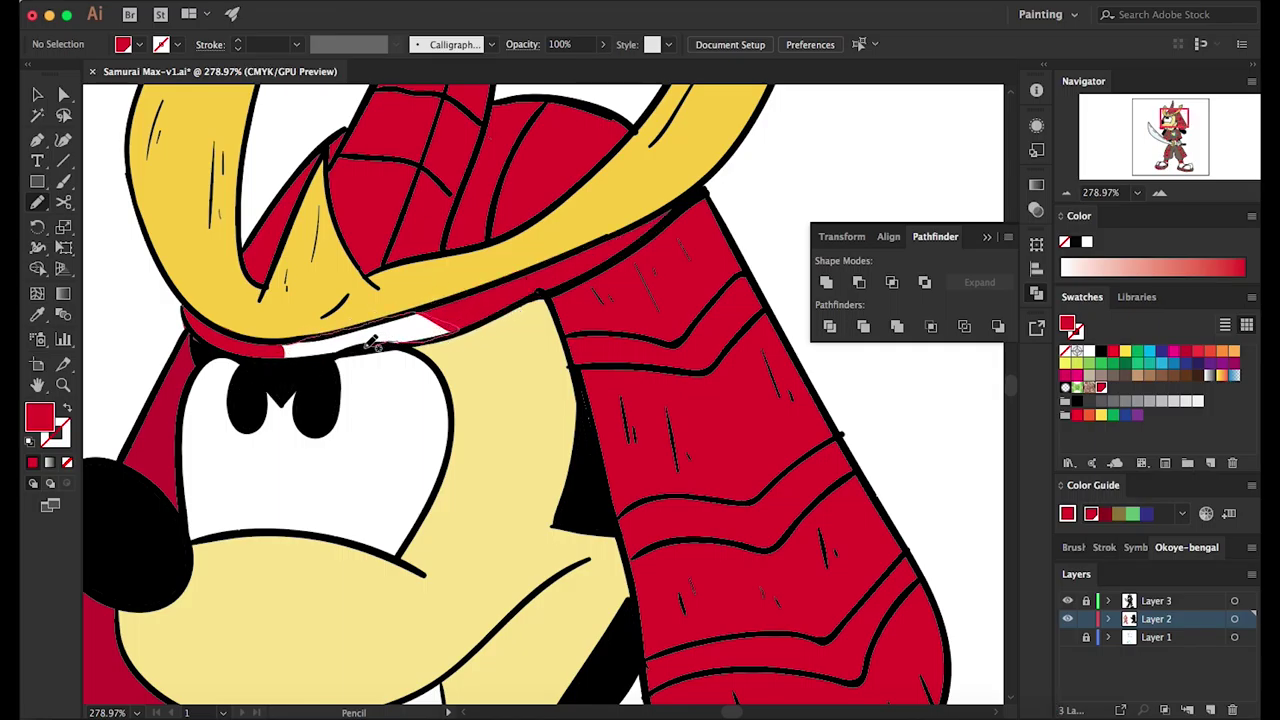
{"action": "left_click_drag", "start_coordinate": [440, 338], "coordinate": [283, 346]}
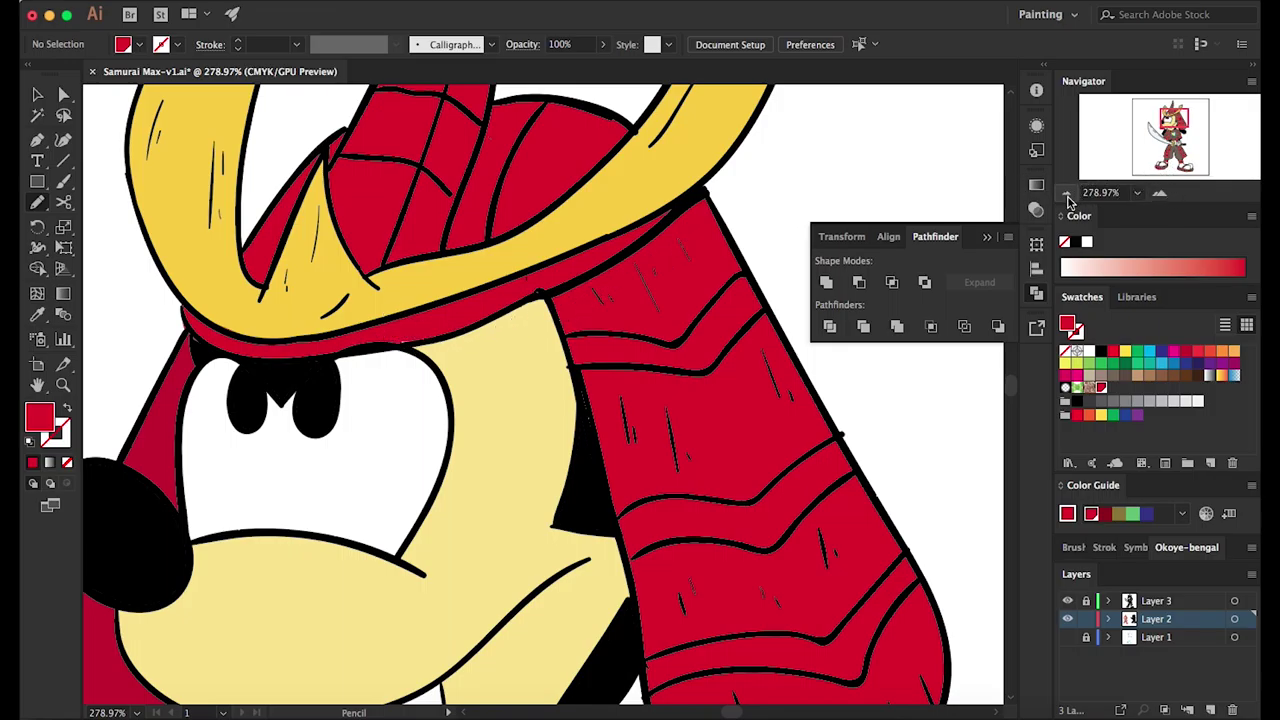
{"action": "left_click", "coordinate": [1066, 192]}
{"action": "mouse_move", "coordinate": [1152, 128]}
{"action": "left_mouse_down"}
{"action": "mouse_move", "coordinate": [1160, 140]}
{"action": "mouse_move", "coordinate": [1160, 128]}
{"action": "left_mouse_up"}
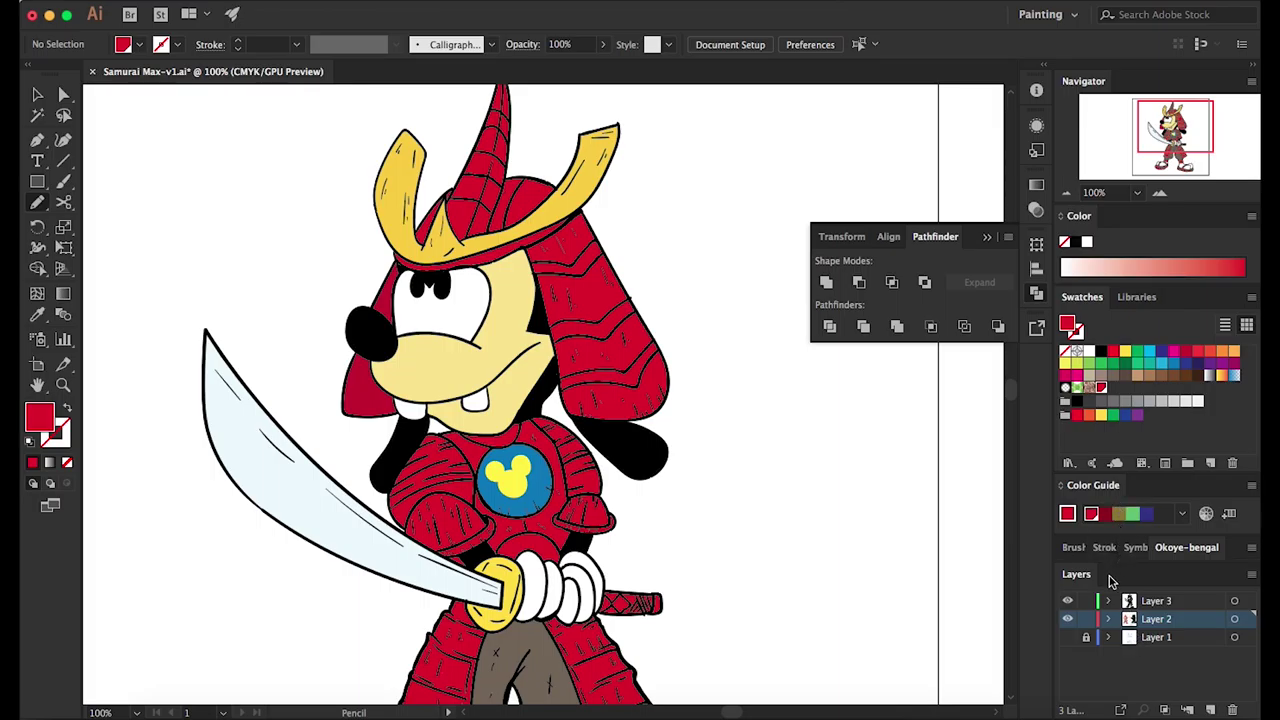
Lock Layer 1 in the Layers panel and create the new Layer 4
{"action": "left_click", "coordinate": [1086, 638]}
{"action": "left_click_drag", "start_coordinate": [1170, 150], "coordinate": [1183, 146]}
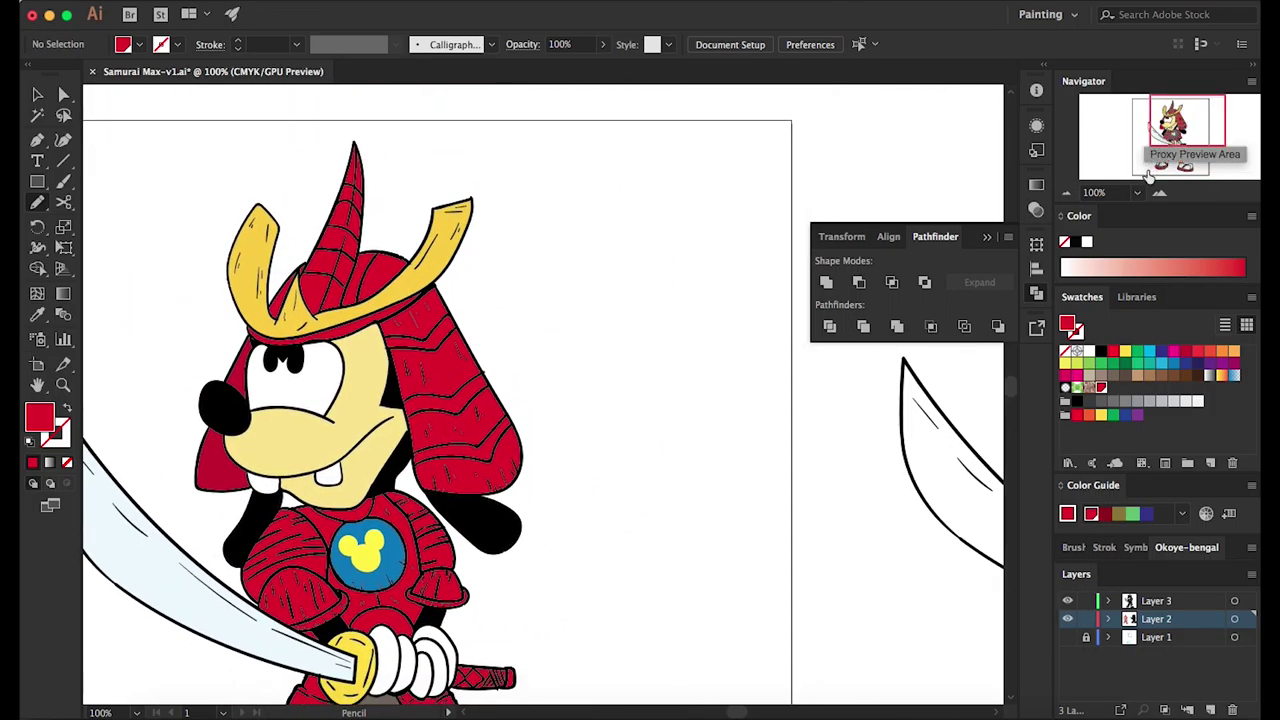
{"action": "left_click", "coordinate": [1210, 708]}
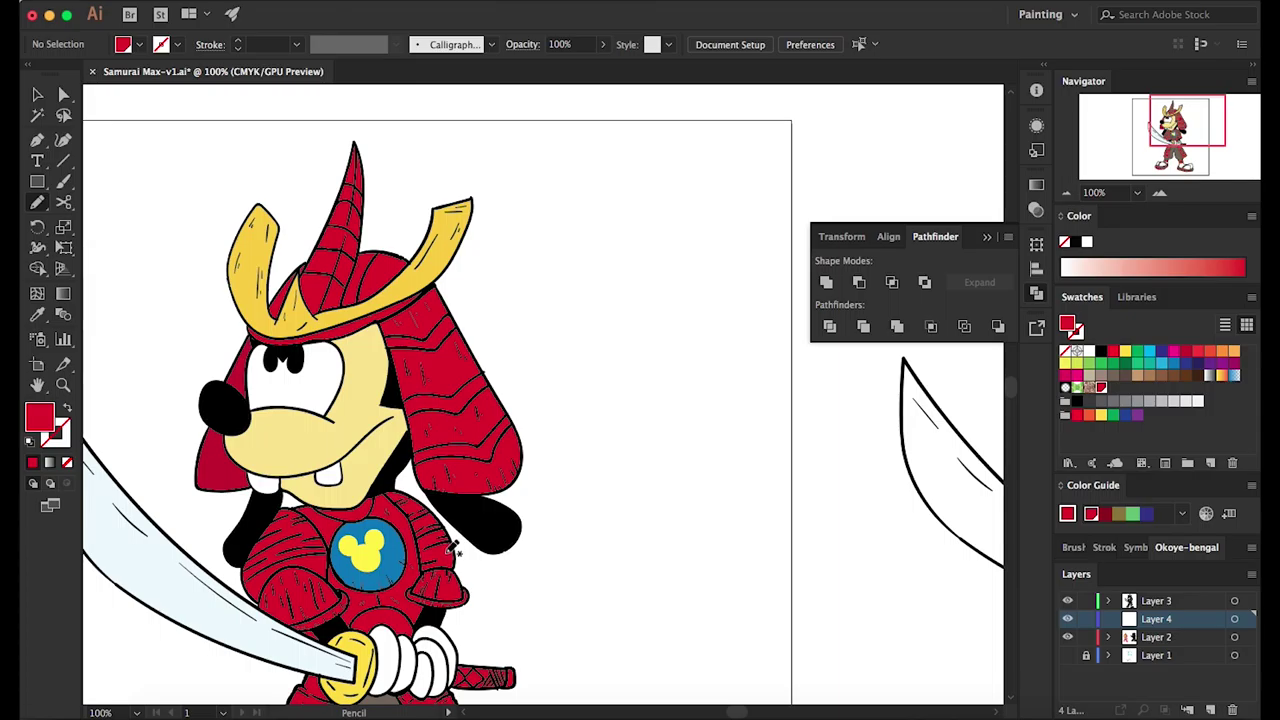
Zoom out to the whole artwork and place the new layer beneath the colour layer
{"action": "left_click", "coordinate": [1066, 192]}
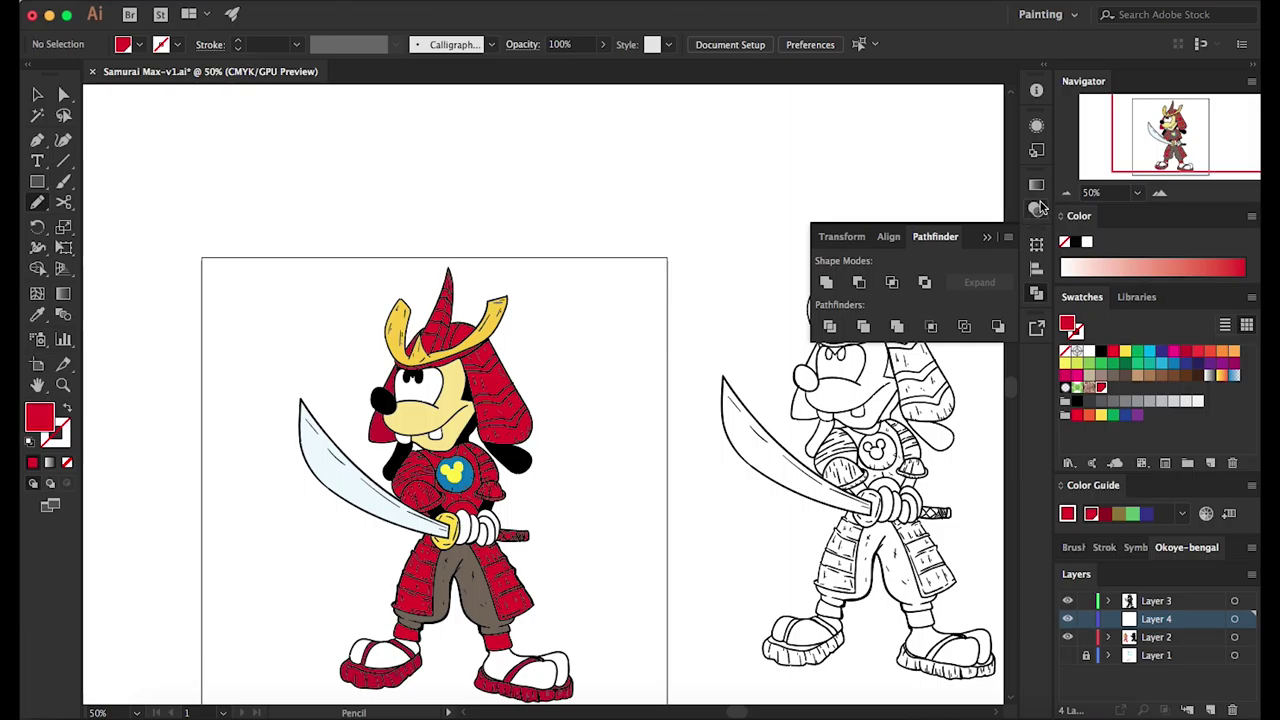
{"action": "left_click", "coordinate": [1147, 143]}
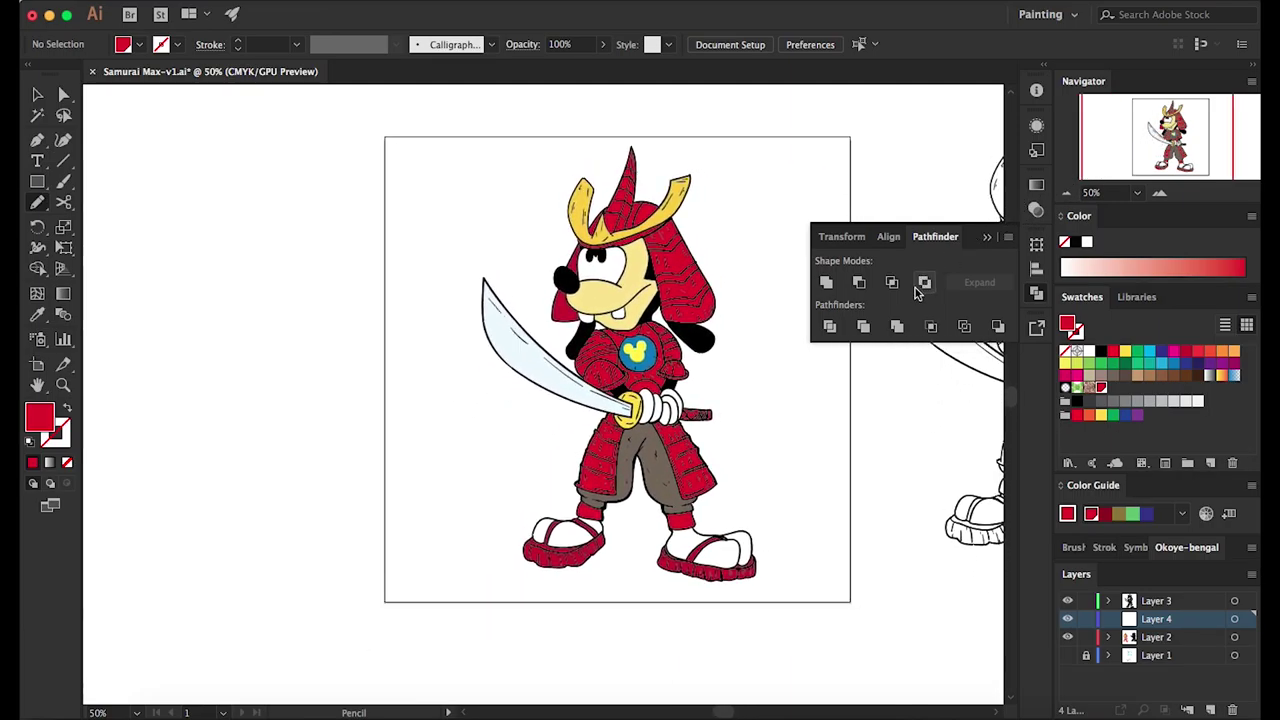
{"action": "left_click", "coordinate": [1232, 709]}
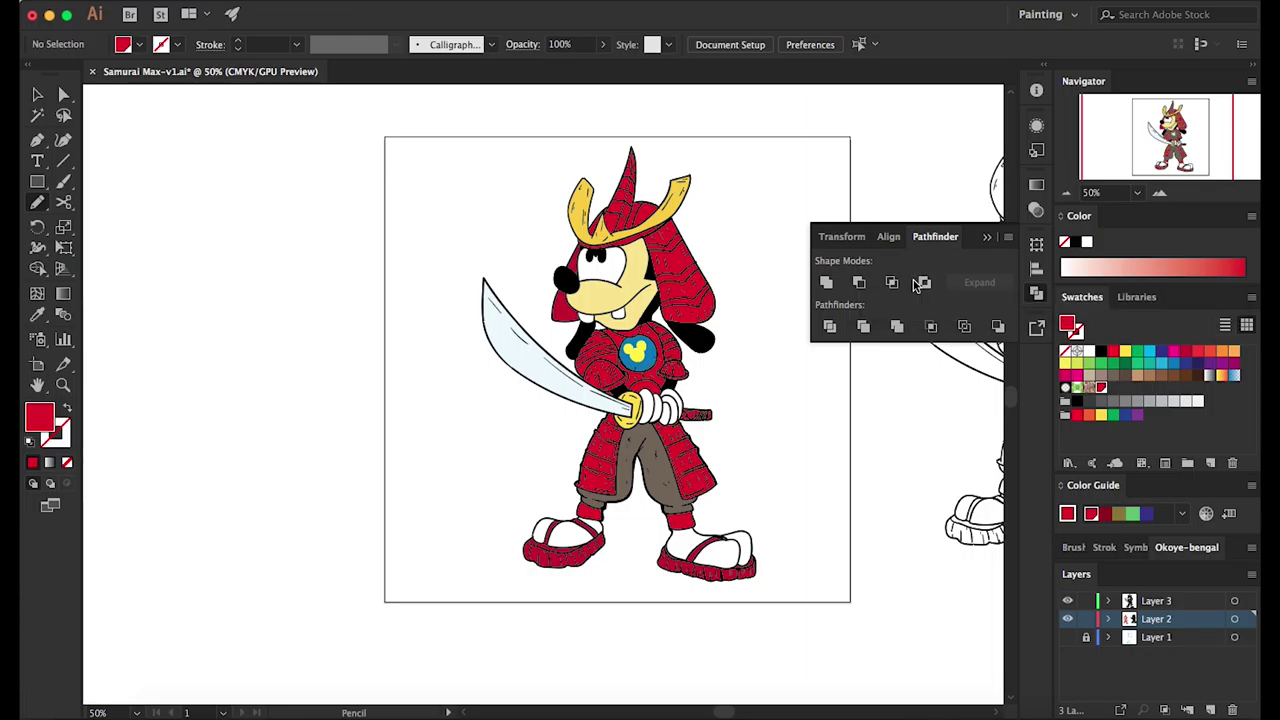
{"action": "key", "text": "ctrl+z"}
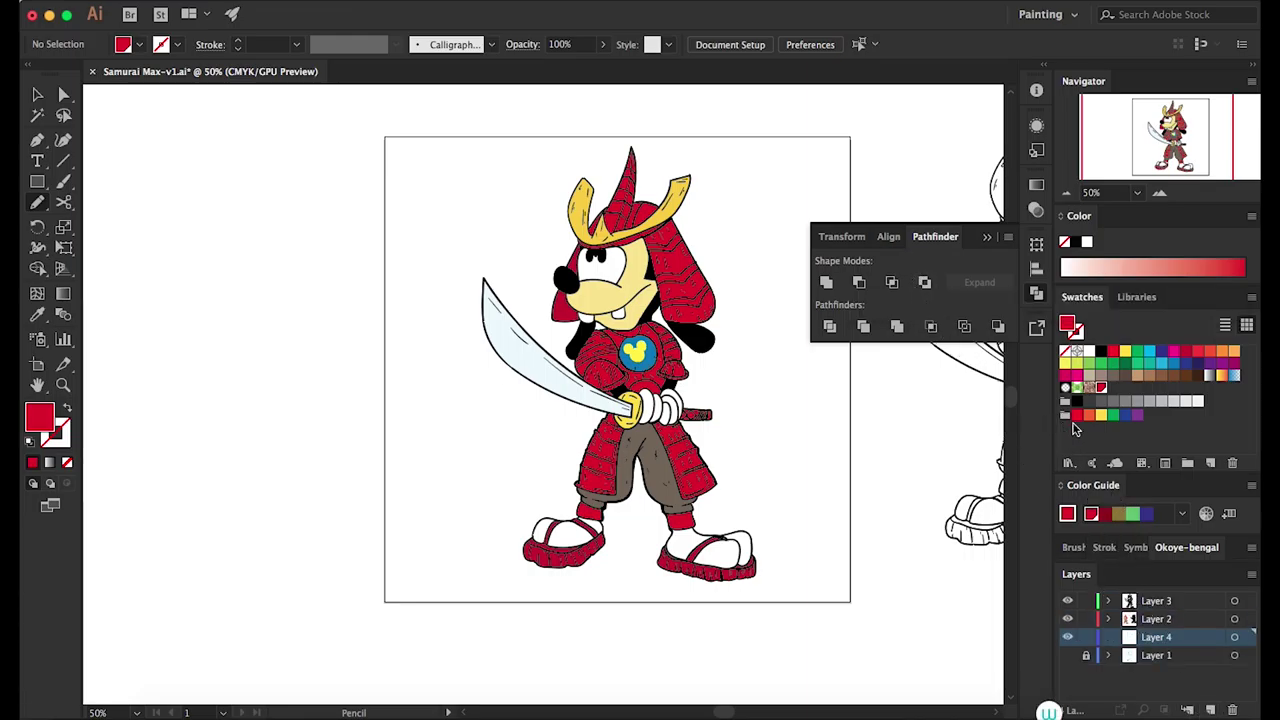
Draw a mint green square covering the whole artboard with the Rectangle tool
{"action": "left_click", "coordinate": [1232, 365]}
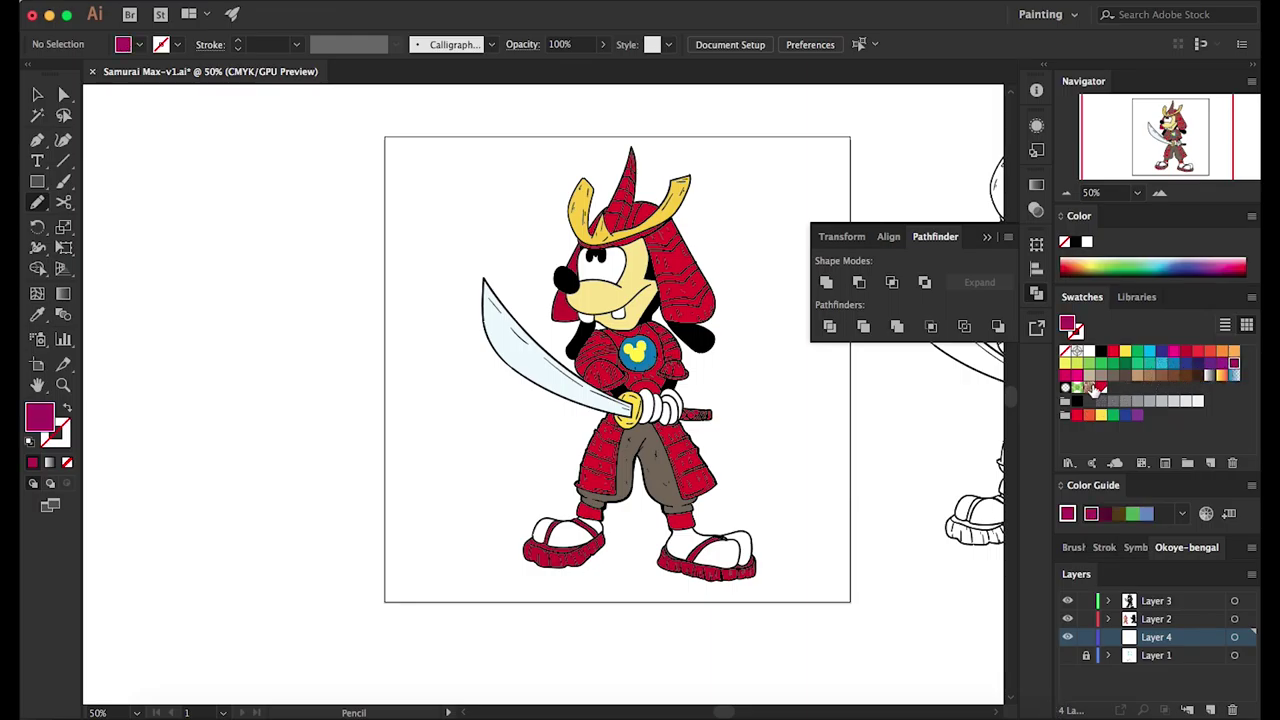
{"action": "left_click", "coordinate": [1153, 262]}
{"action": "key", "text": "m"}
{"action": "mouse_move", "coordinate": [385, 137]}
{"action": "left_mouse_down"}
{"action": "mouse_move", "coordinate": [495, 262]}
{"action": "mouse_move", "coordinate": [851, 602]}
{"action": "left_mouse_up"}
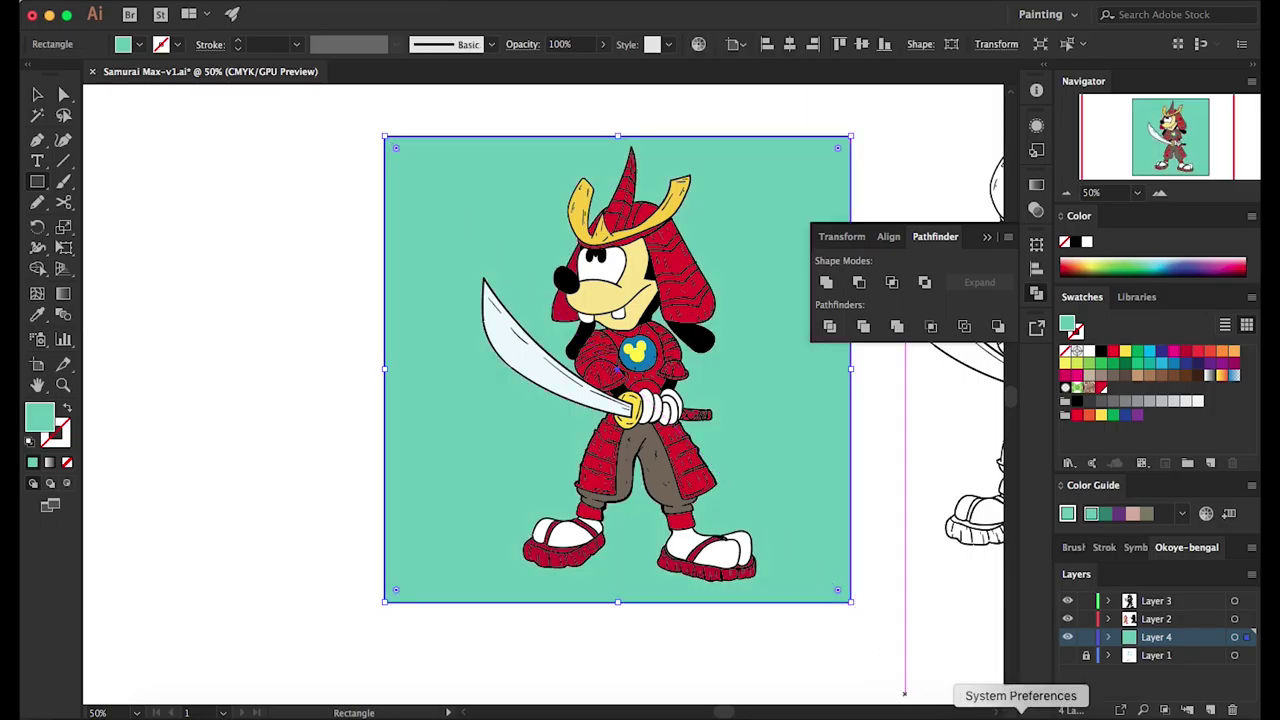
{"action": "key", "text": "v"}
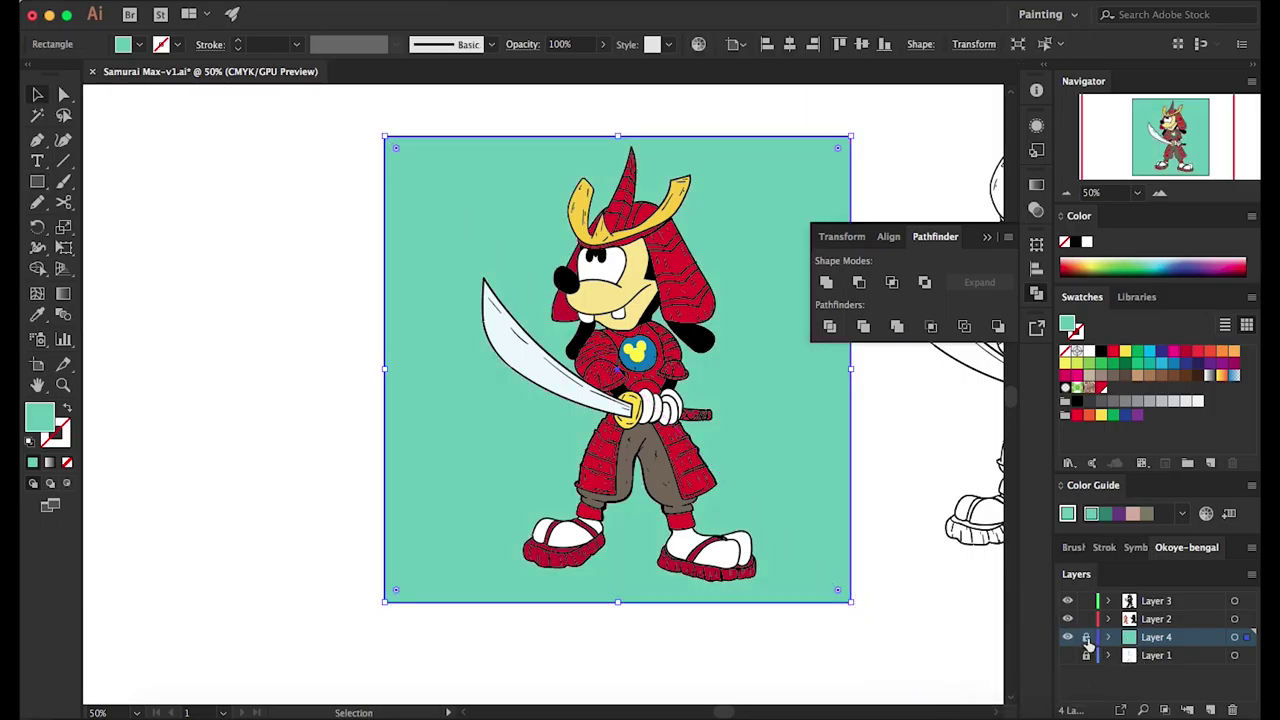
Lock background Layer 4 and colour Layer 2, then make Layer 3 active
{"action": "left_click", "coordinate": [1086, 637]}
{"action": "left_click", "coordinate": [1165, 601]}
{"action": "left_click", "coordinate": [1160, 193]}
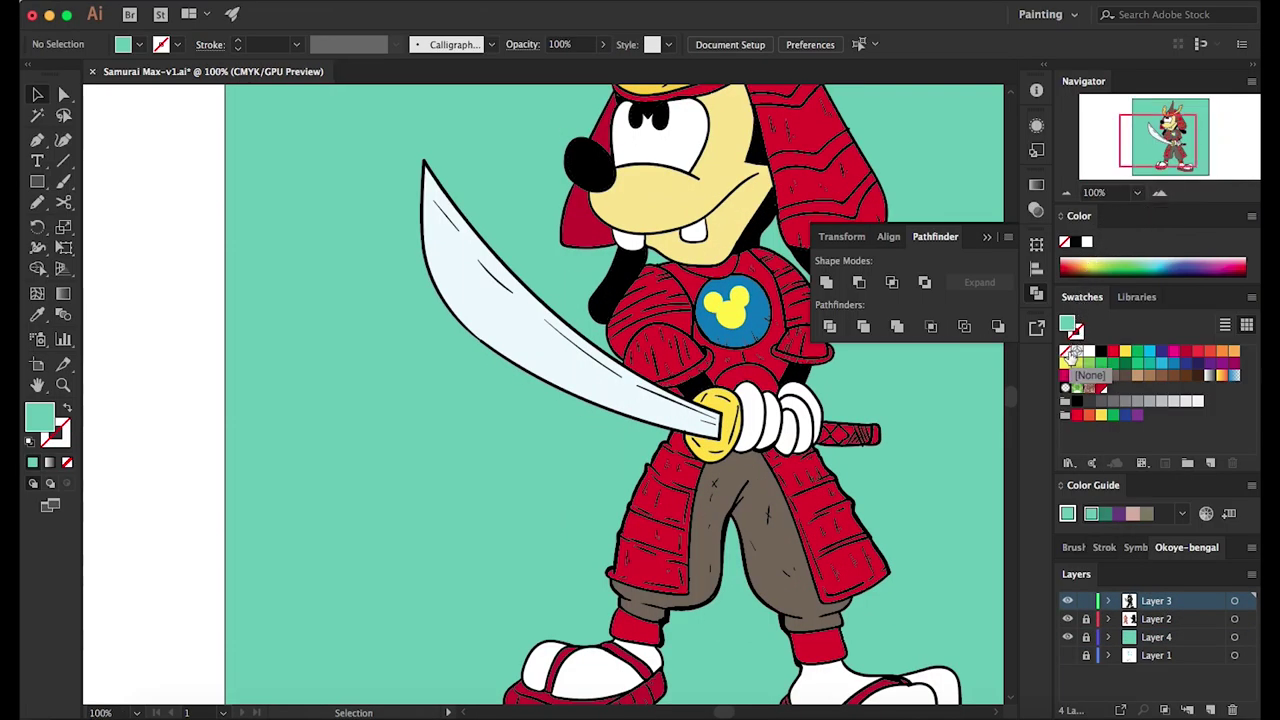
{"action": "left_click_drag", "start_coordinate": [1180, 155], "coordinate": [1165, 147]}
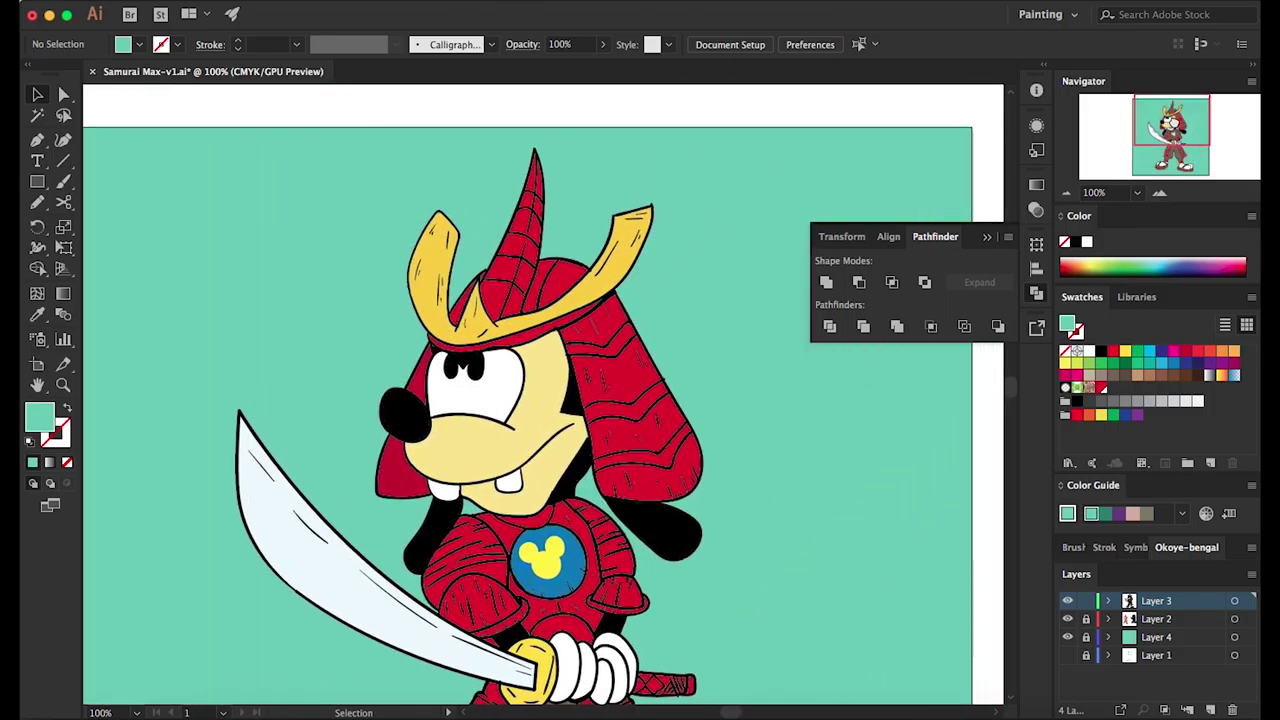
{"action": "left_click", "coordinate": [1066, 192]}
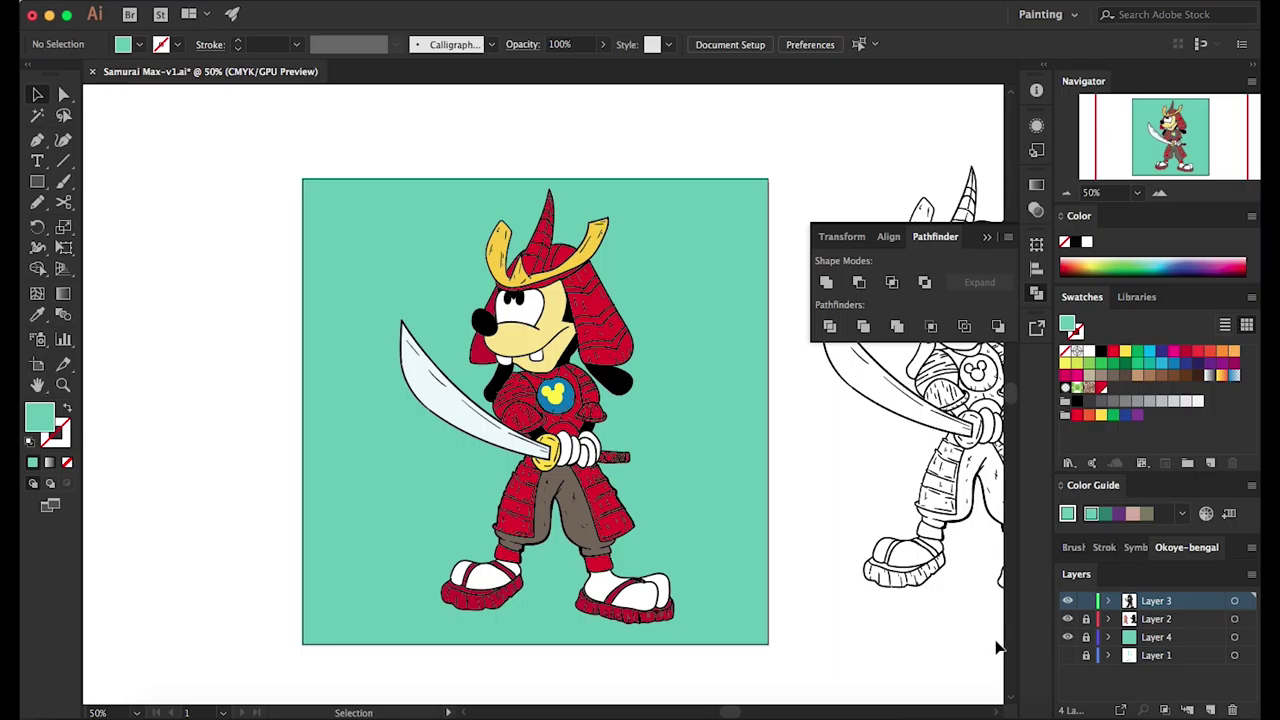
{"action": "key", "text": "a"}
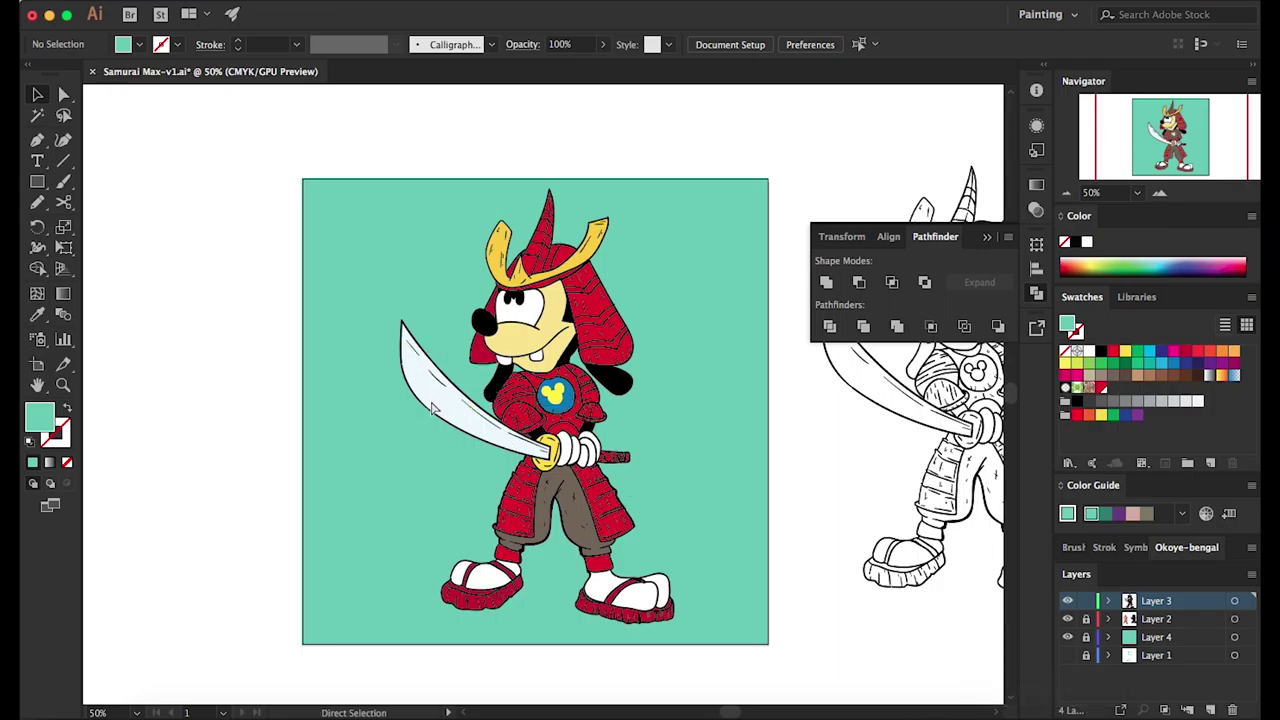